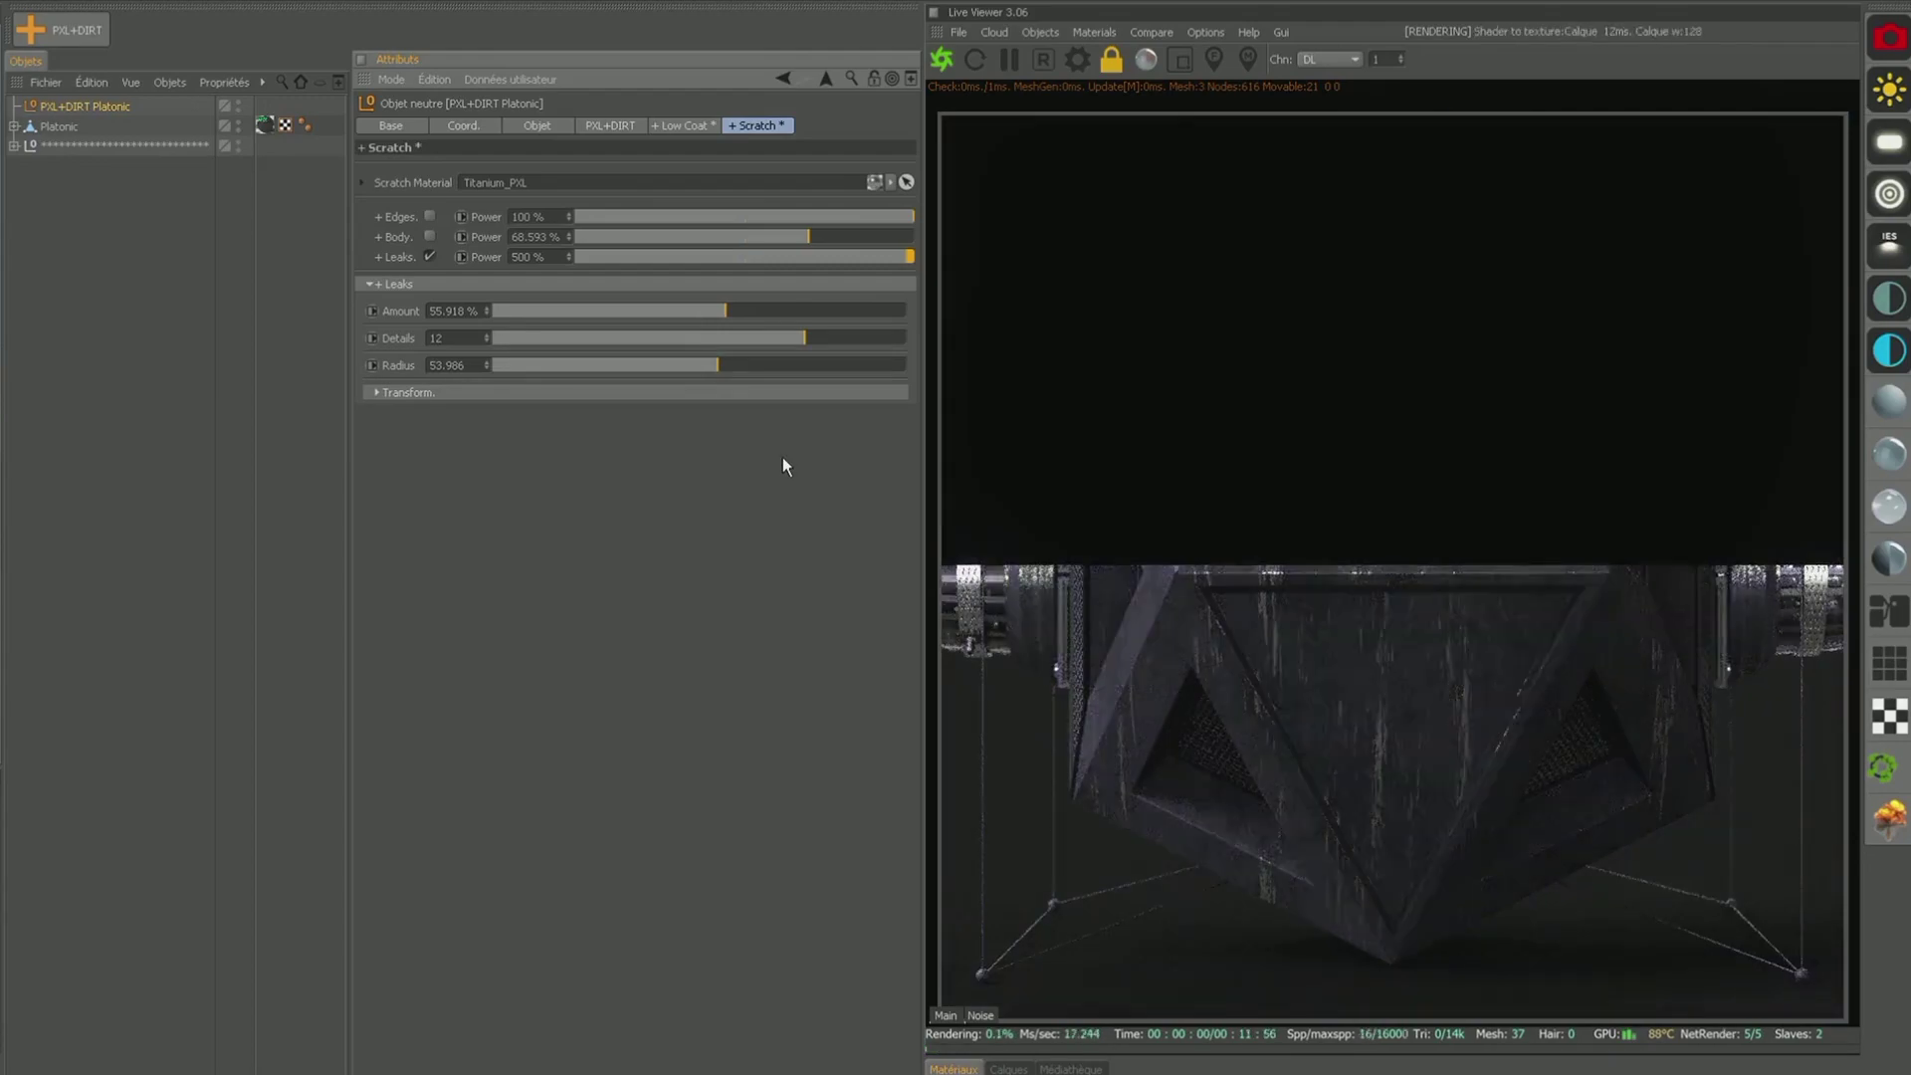
# - Enable the Edges and Body scratch layers and set Leaks power to 800
pyautogui.click(430, 237)
pyautogui.click(430, 216)
pyautogui.doubleClick(527, 257)
pyautogui.write('800')
pyautogui.press('Return')
# - Turn on the Sticker dirt layer and load Sticker_Bands.png into the first sticker
pyautogui.click(611, 126)
pyautogui.click(448, 421)
pyautogui.click(758, 127)
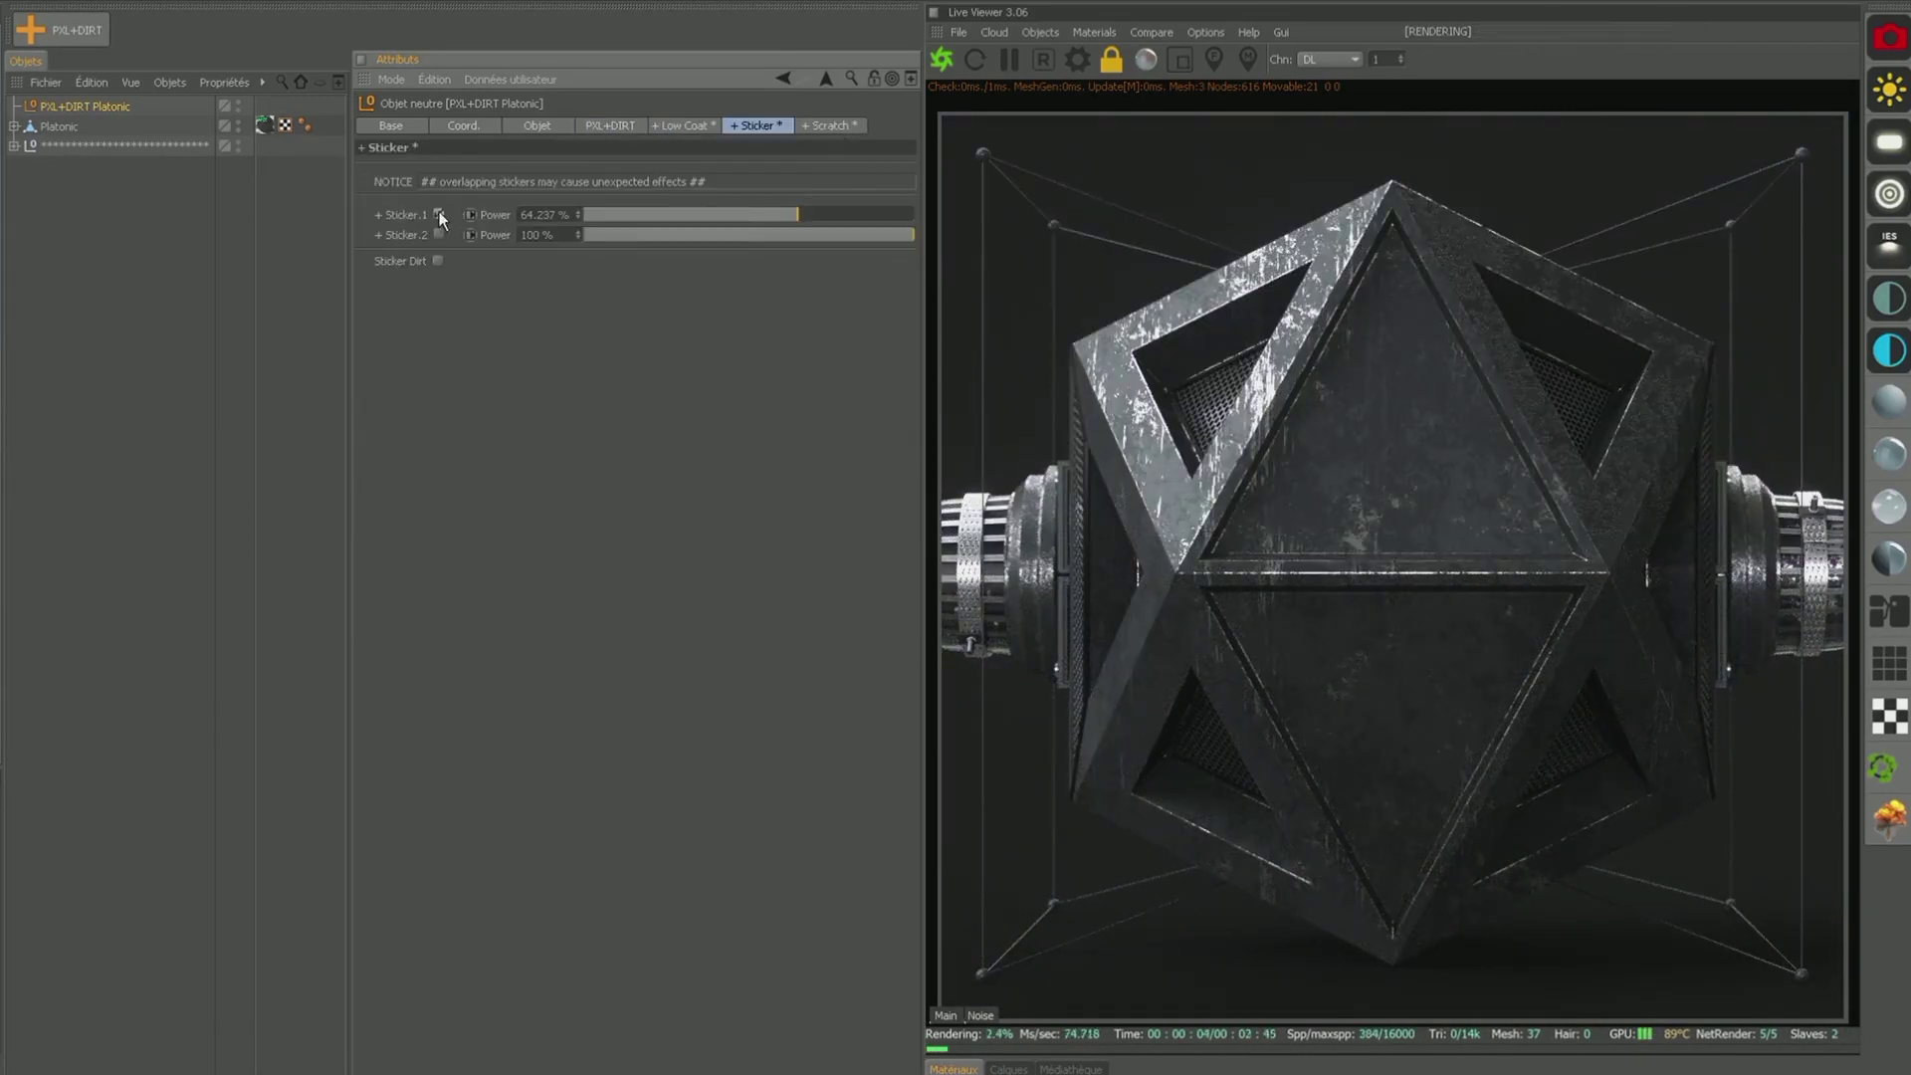
pyautogui.click(439, 214)
pyautogui.click(888, 289)
pyautogui.doubleClick(1502, 689)
# - Make the sticker repeat, rotate it to -28.5, and enable Sticker Dirt
pyautogui.click(468, 307)
pyautogui.moveTo(703, 535); pyautogui.dragTo(671, 534)
pyautogui.moveTo(500, 538); pyautogui.dragTo(501, 573)
pyautogui.click(438, 569)
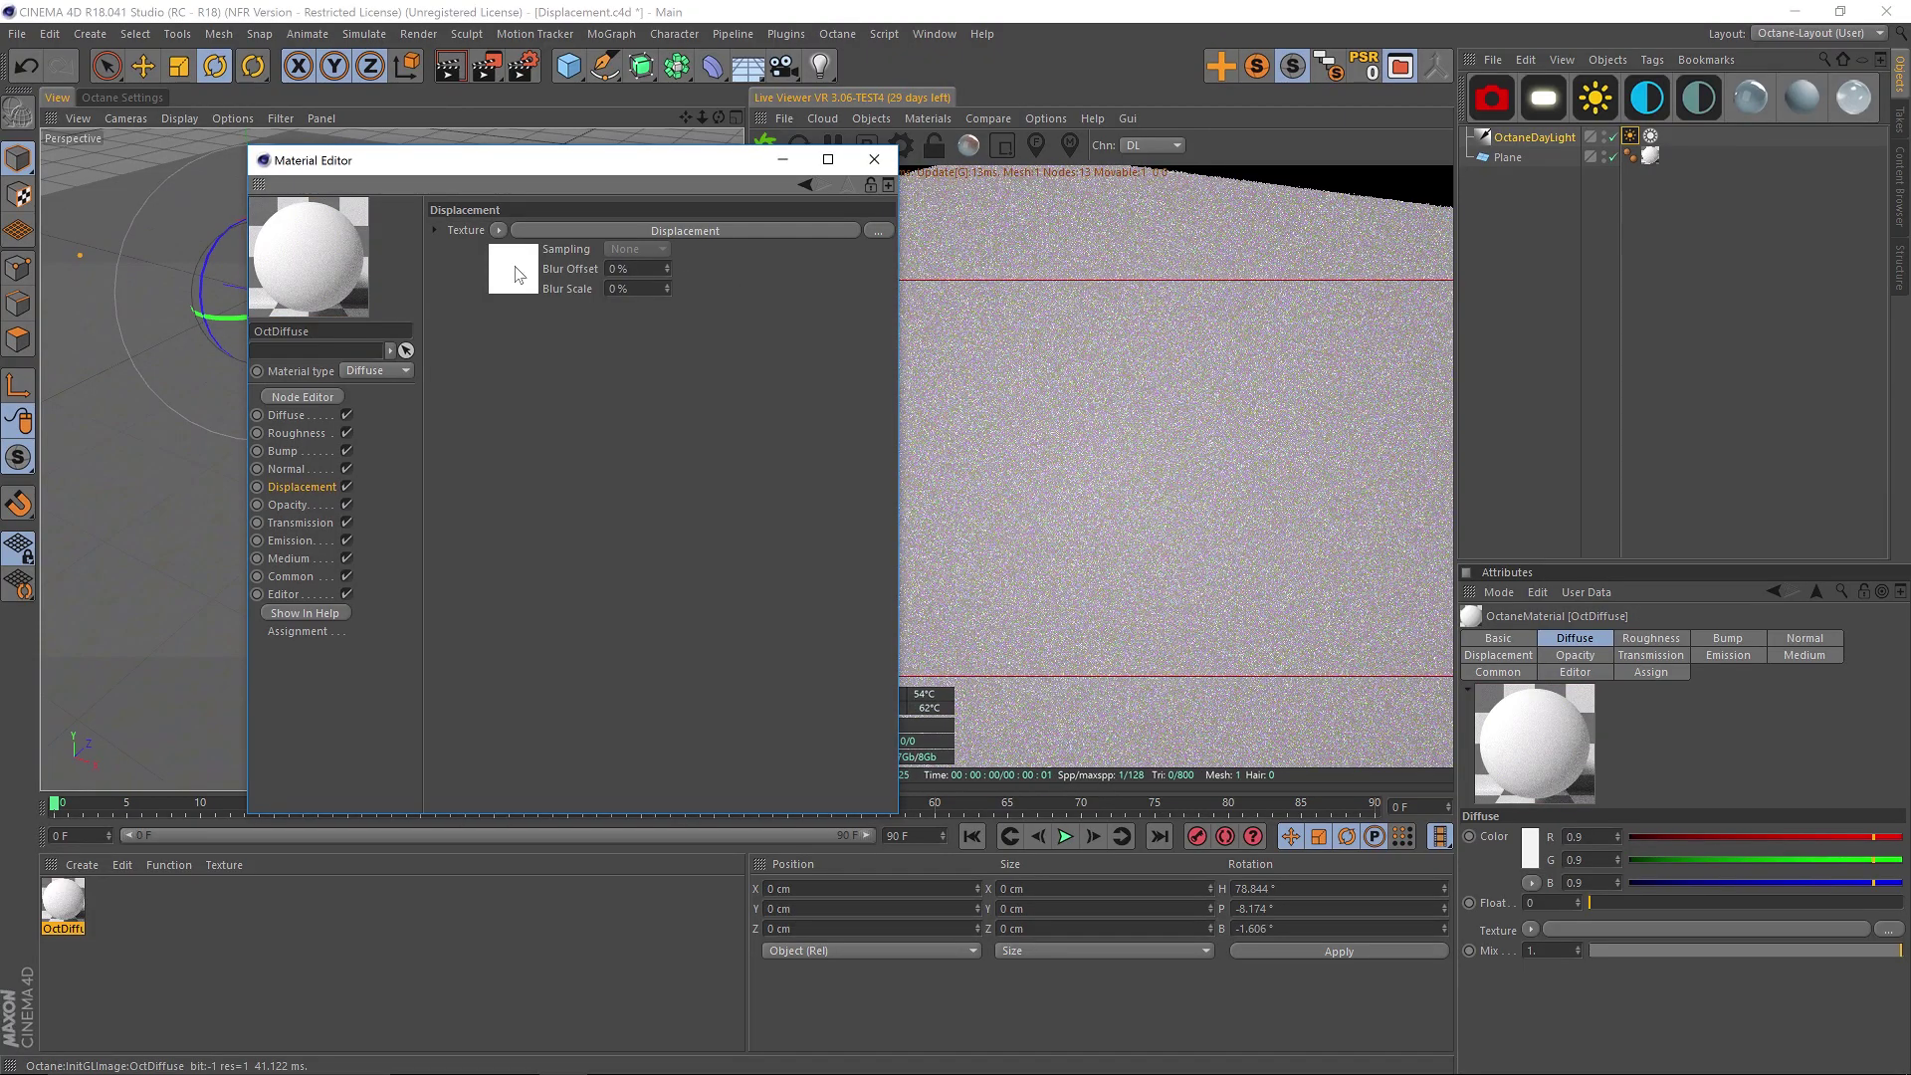
# - Load SUPERGREEB.jpg as the displacement shader's texture
pyautogui.click(515, 267)
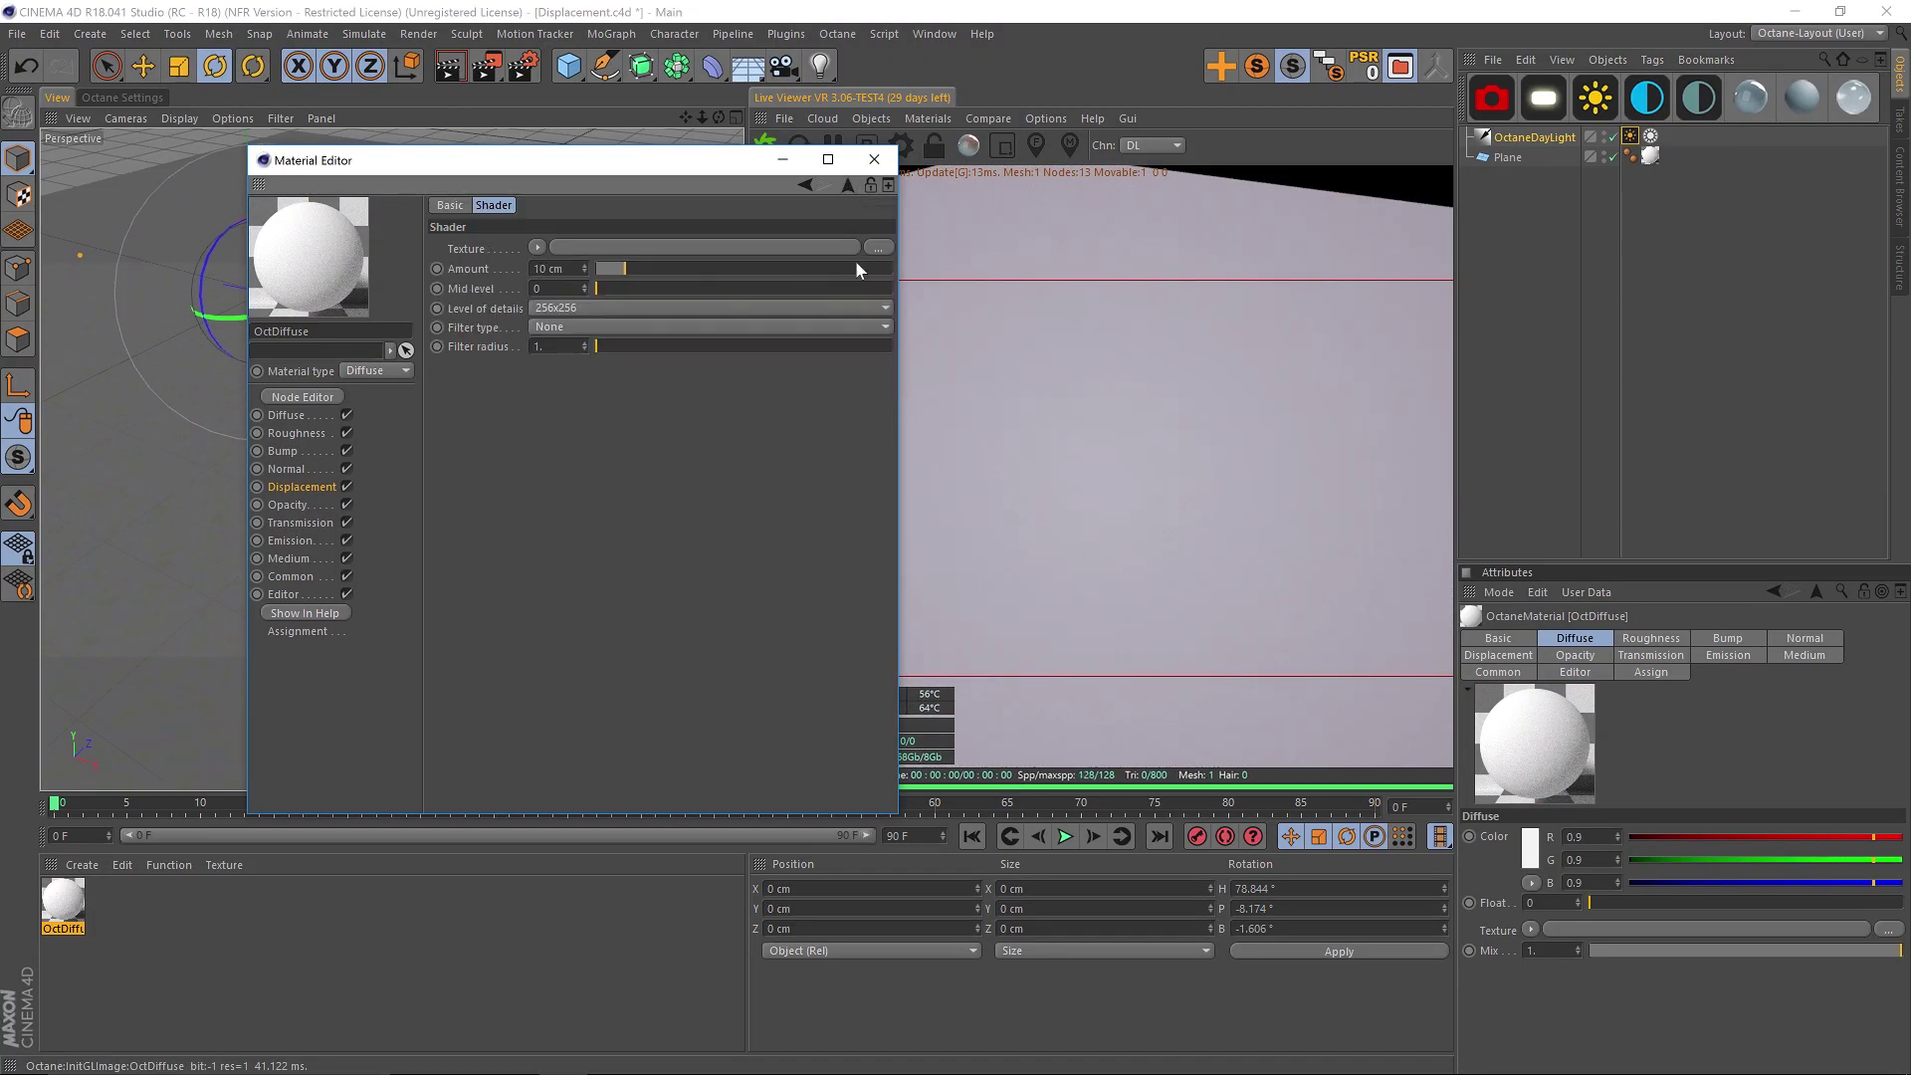
pyautogui.click(878, 248)
pyautogui.click(686, 338)
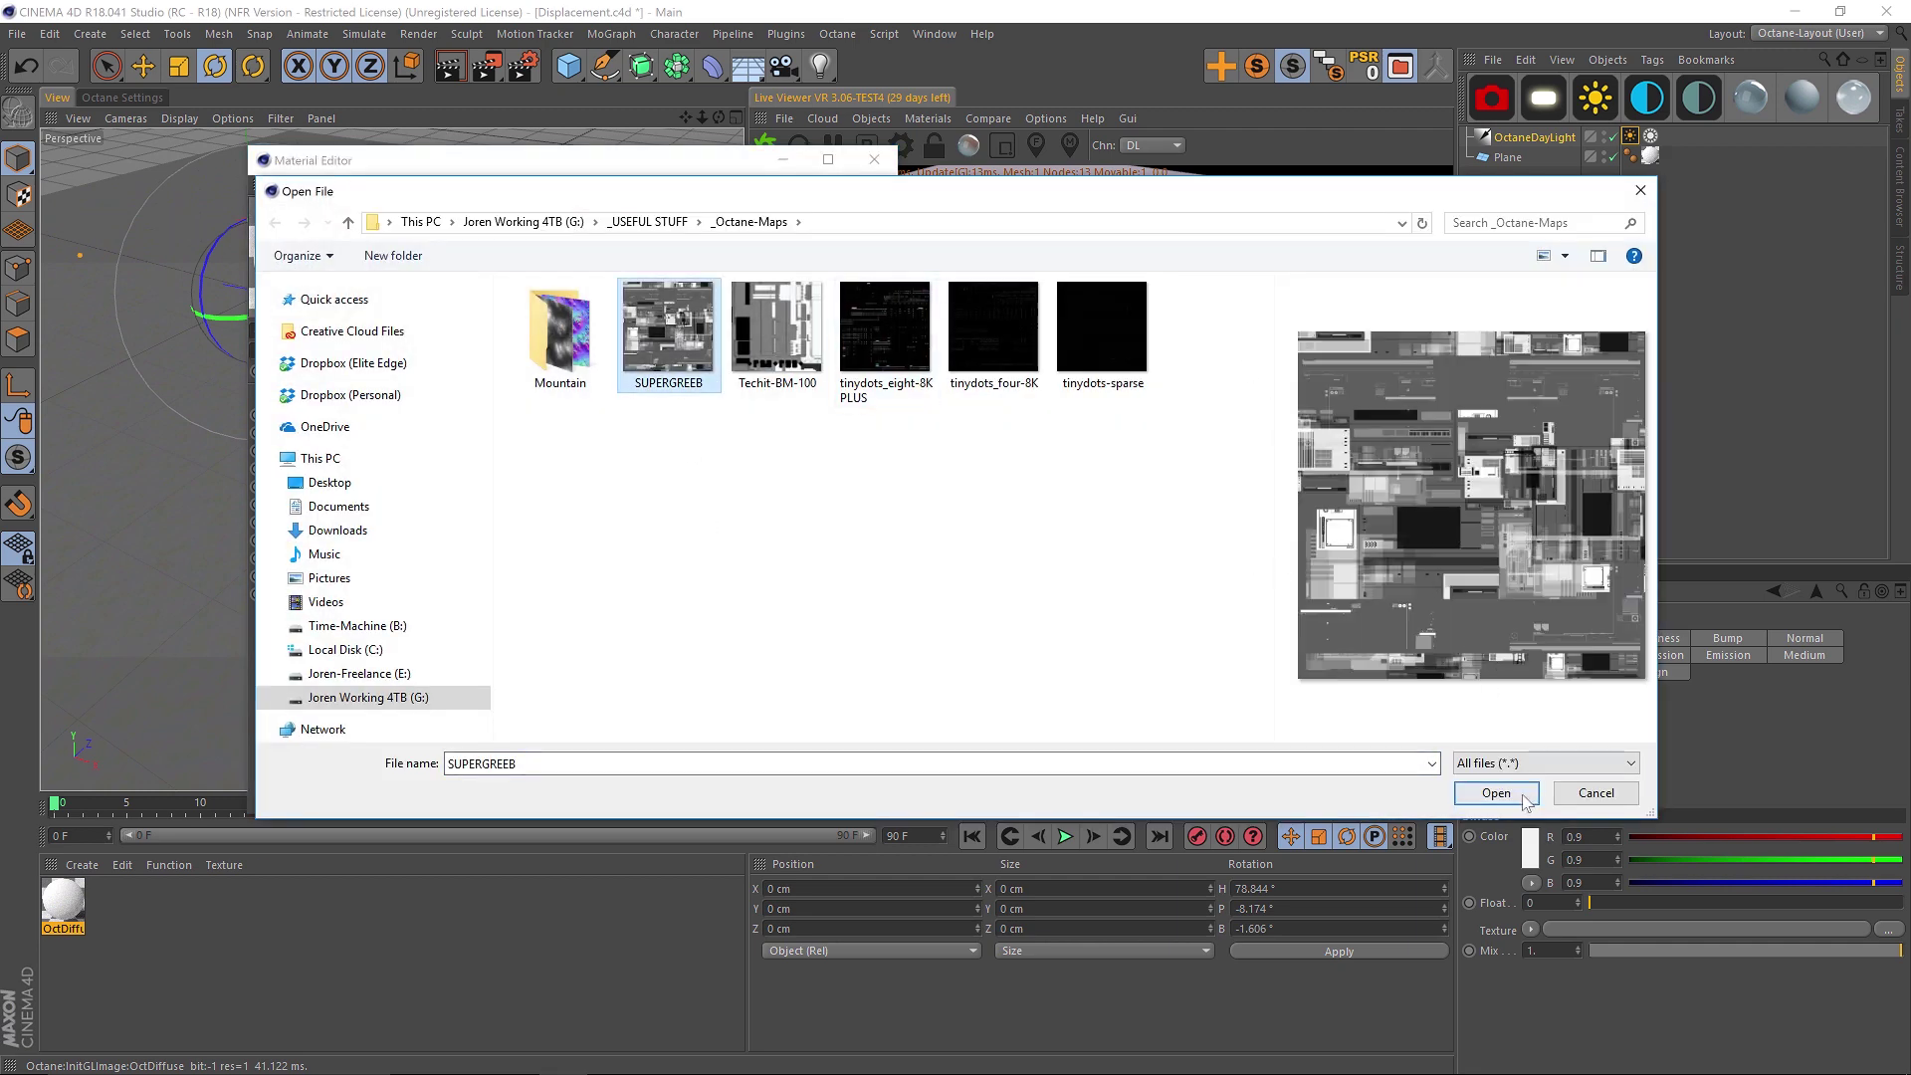
pyautogui.click(1496, 792)
pyautogui.moveTo(622, 163); pyautogui.dragTo(519, 140)
# - Set displacement detail to 4096x4096 and the amount to 44.257 cm
pyautogui.click(462, 362)
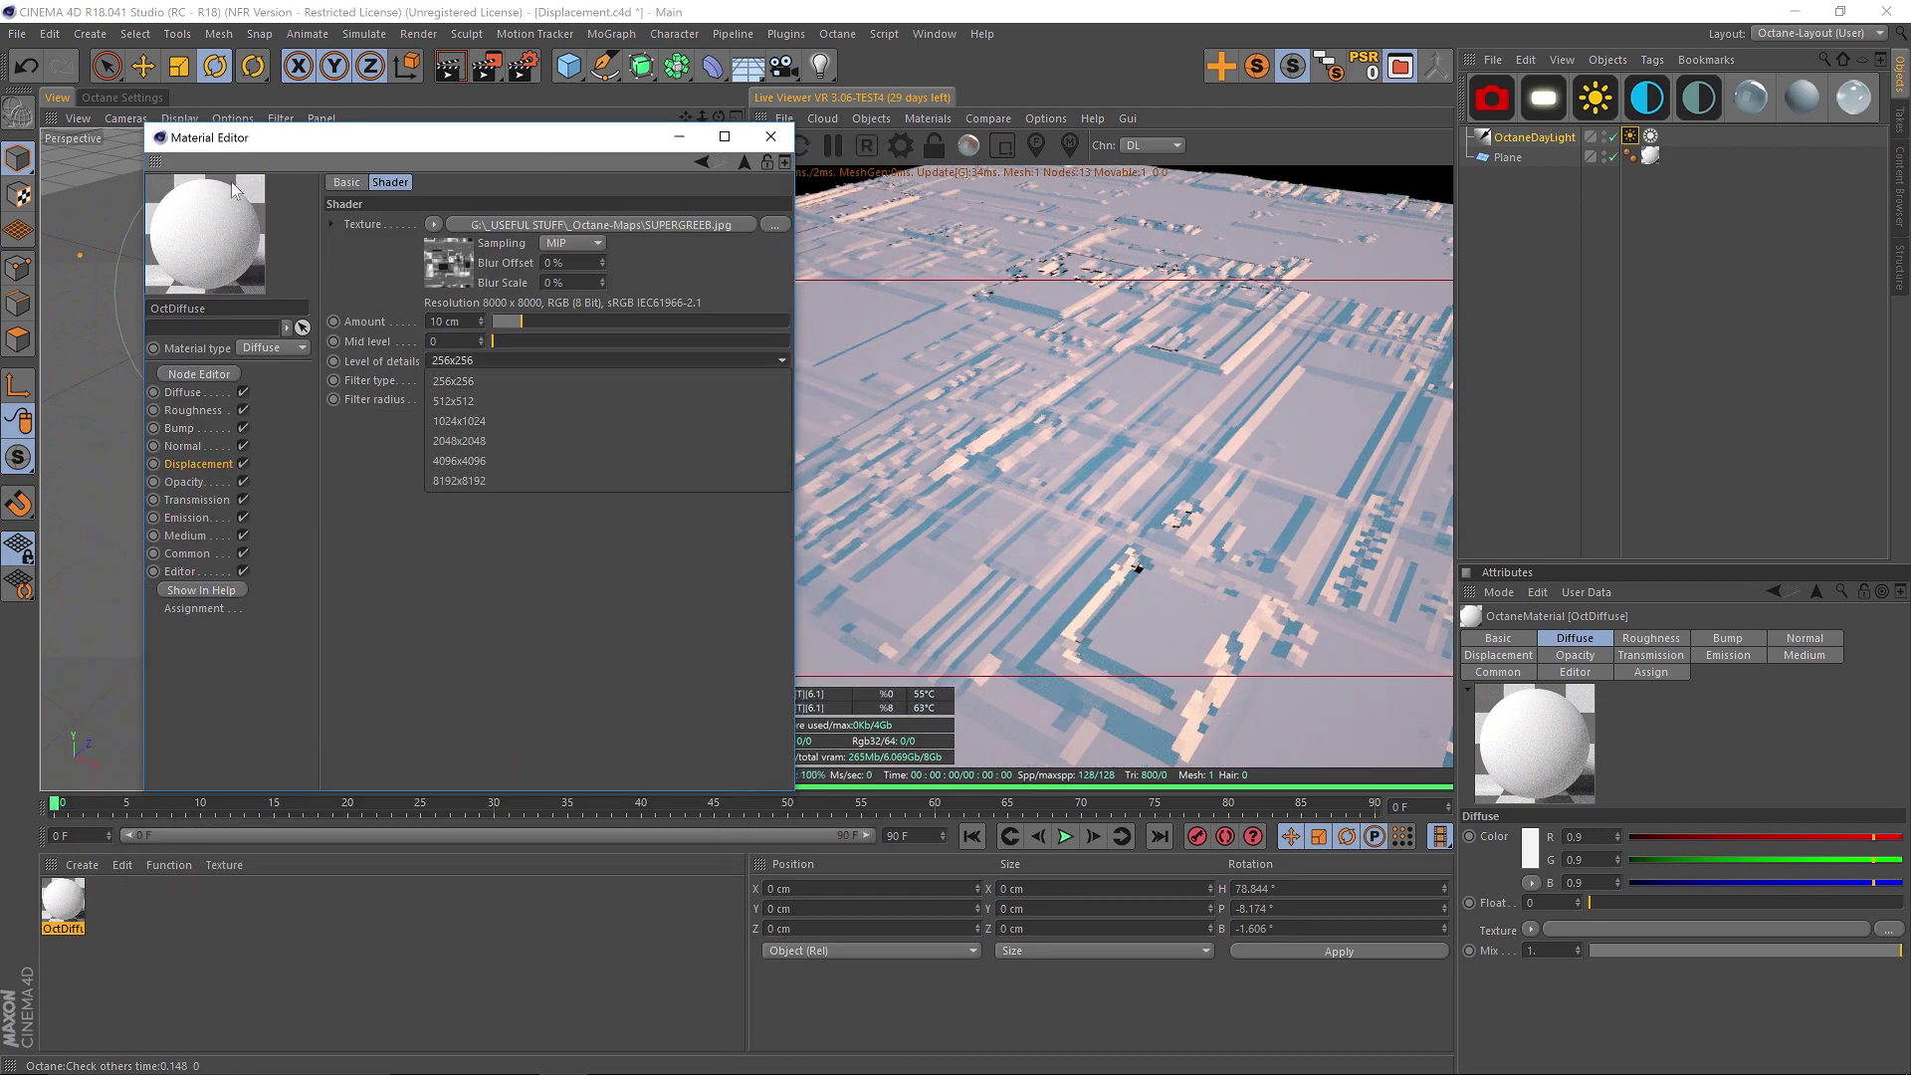
pyautogui.click(529, 457)
pyautogui.moveTo(521, 321); pyautogui.dragTo(623, 321)
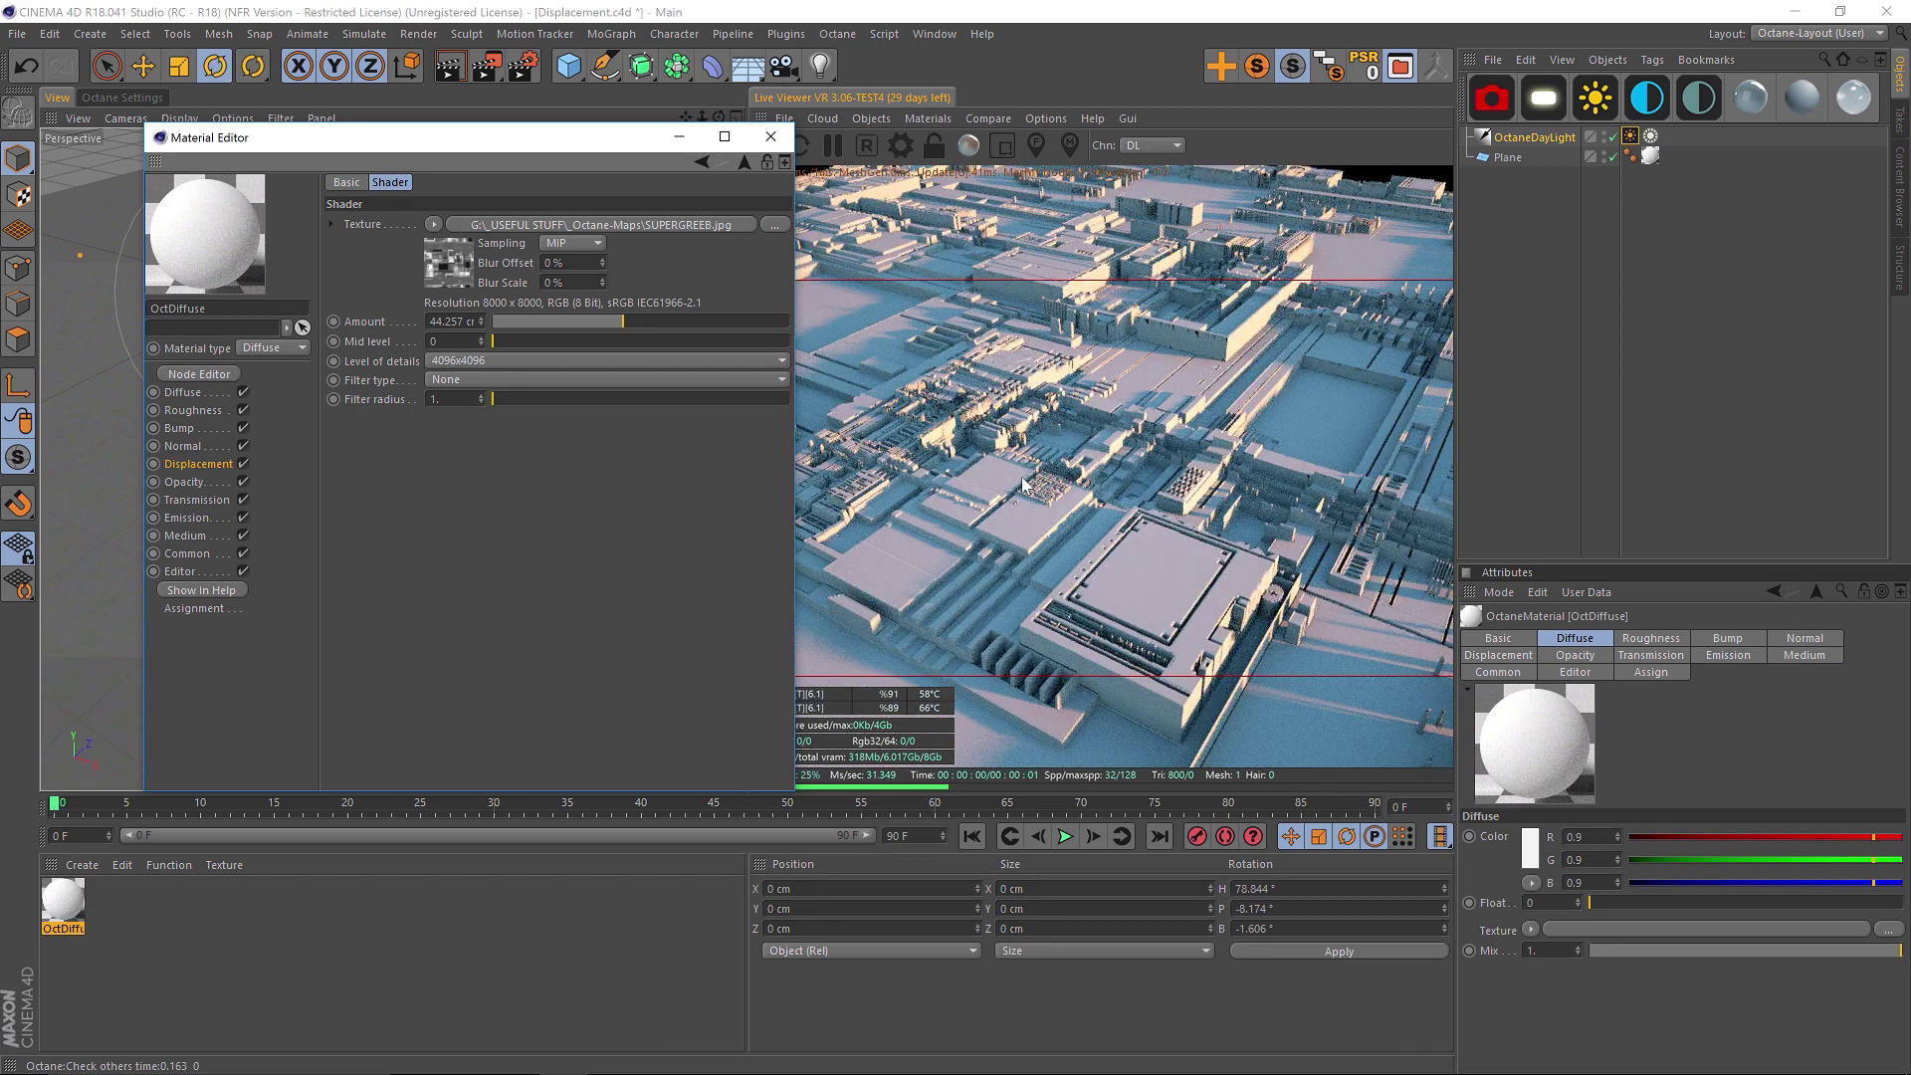
pyautogui.moveTo(332, 137); pyautogui.dragTo(290, 160)
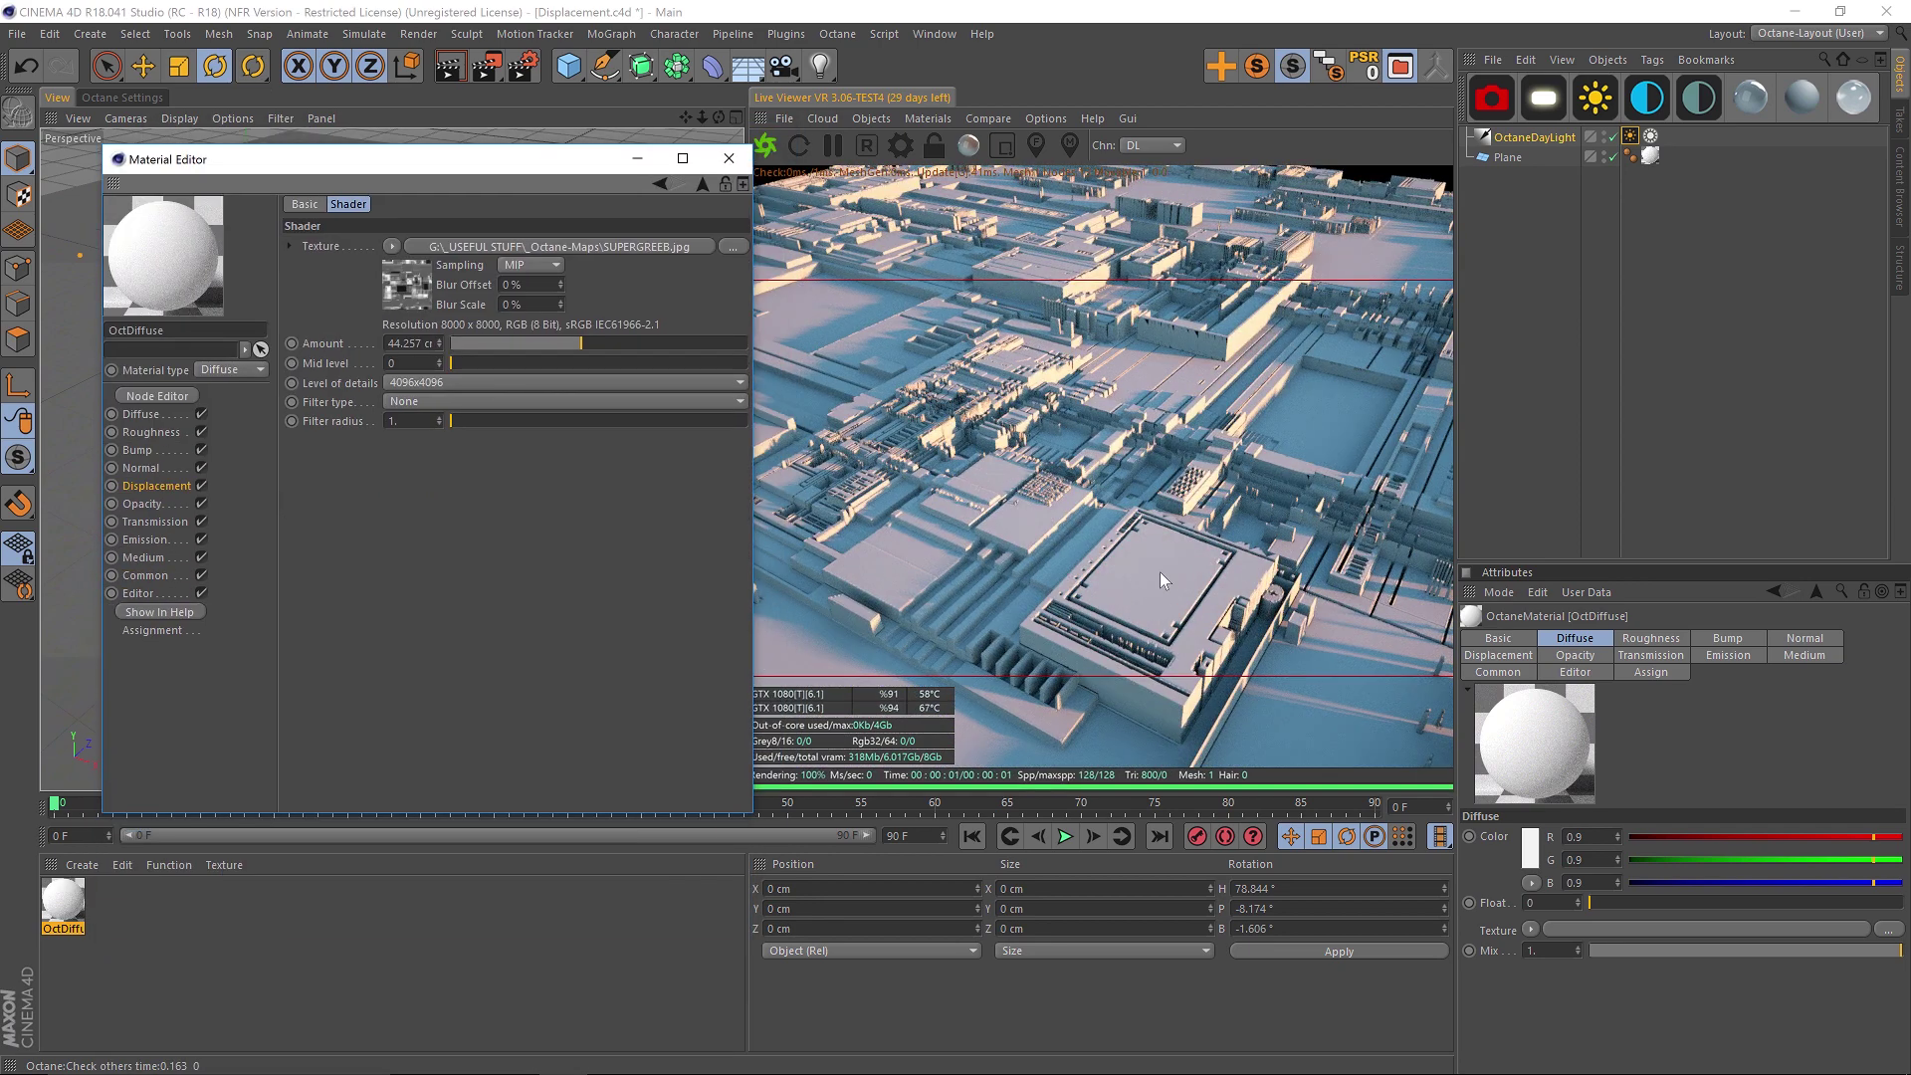
pyautogui.click(1122, 517)
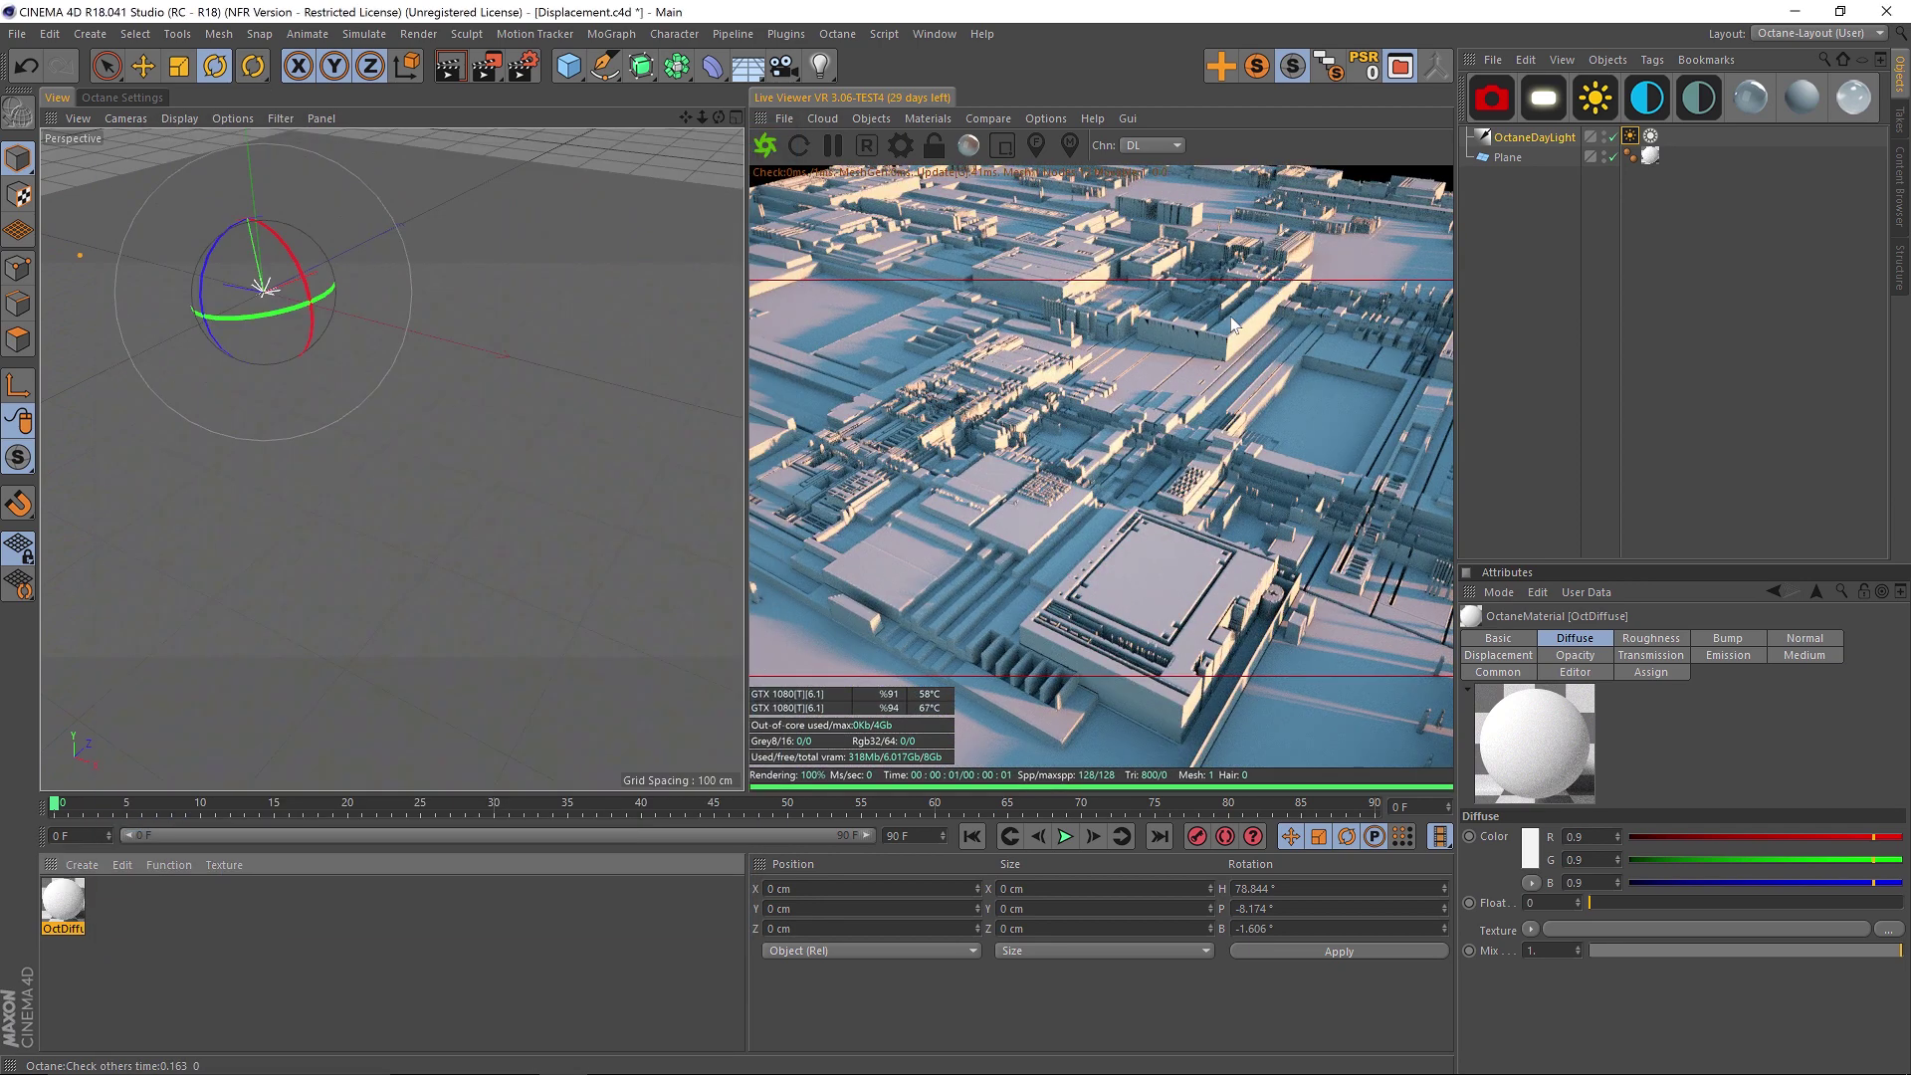
# - Add a PXL+DIRT object and put the Plane in its Objects to Dirty list
pyautogui.click(1219, 66)
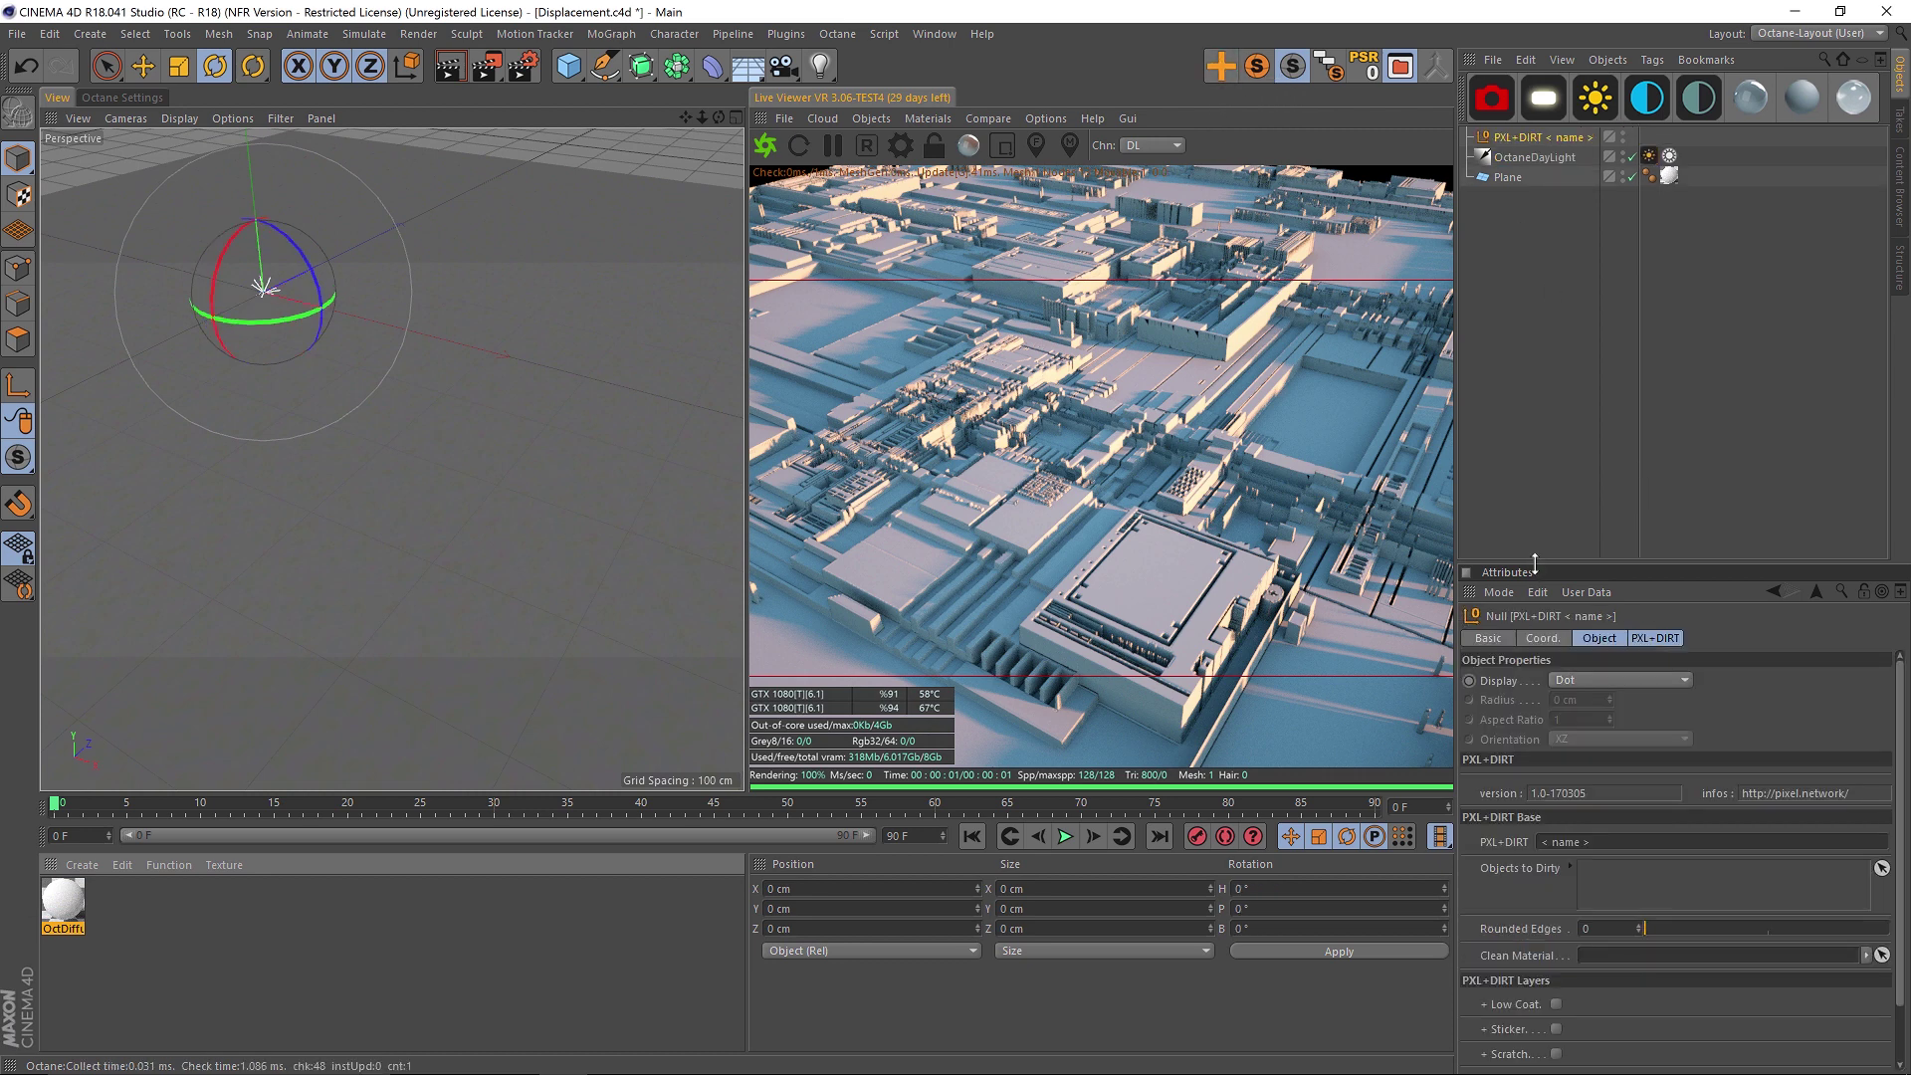
pyautogui.moveTo(1535, 562); pyautogui.dragTo(1562, 321)
pyautogui.moveTo(1508, 177); pyautogui.dragTo(1601, 649)
pyautogui.moveTo(1689, 176); pyautogui.dragTo(1632, 712)
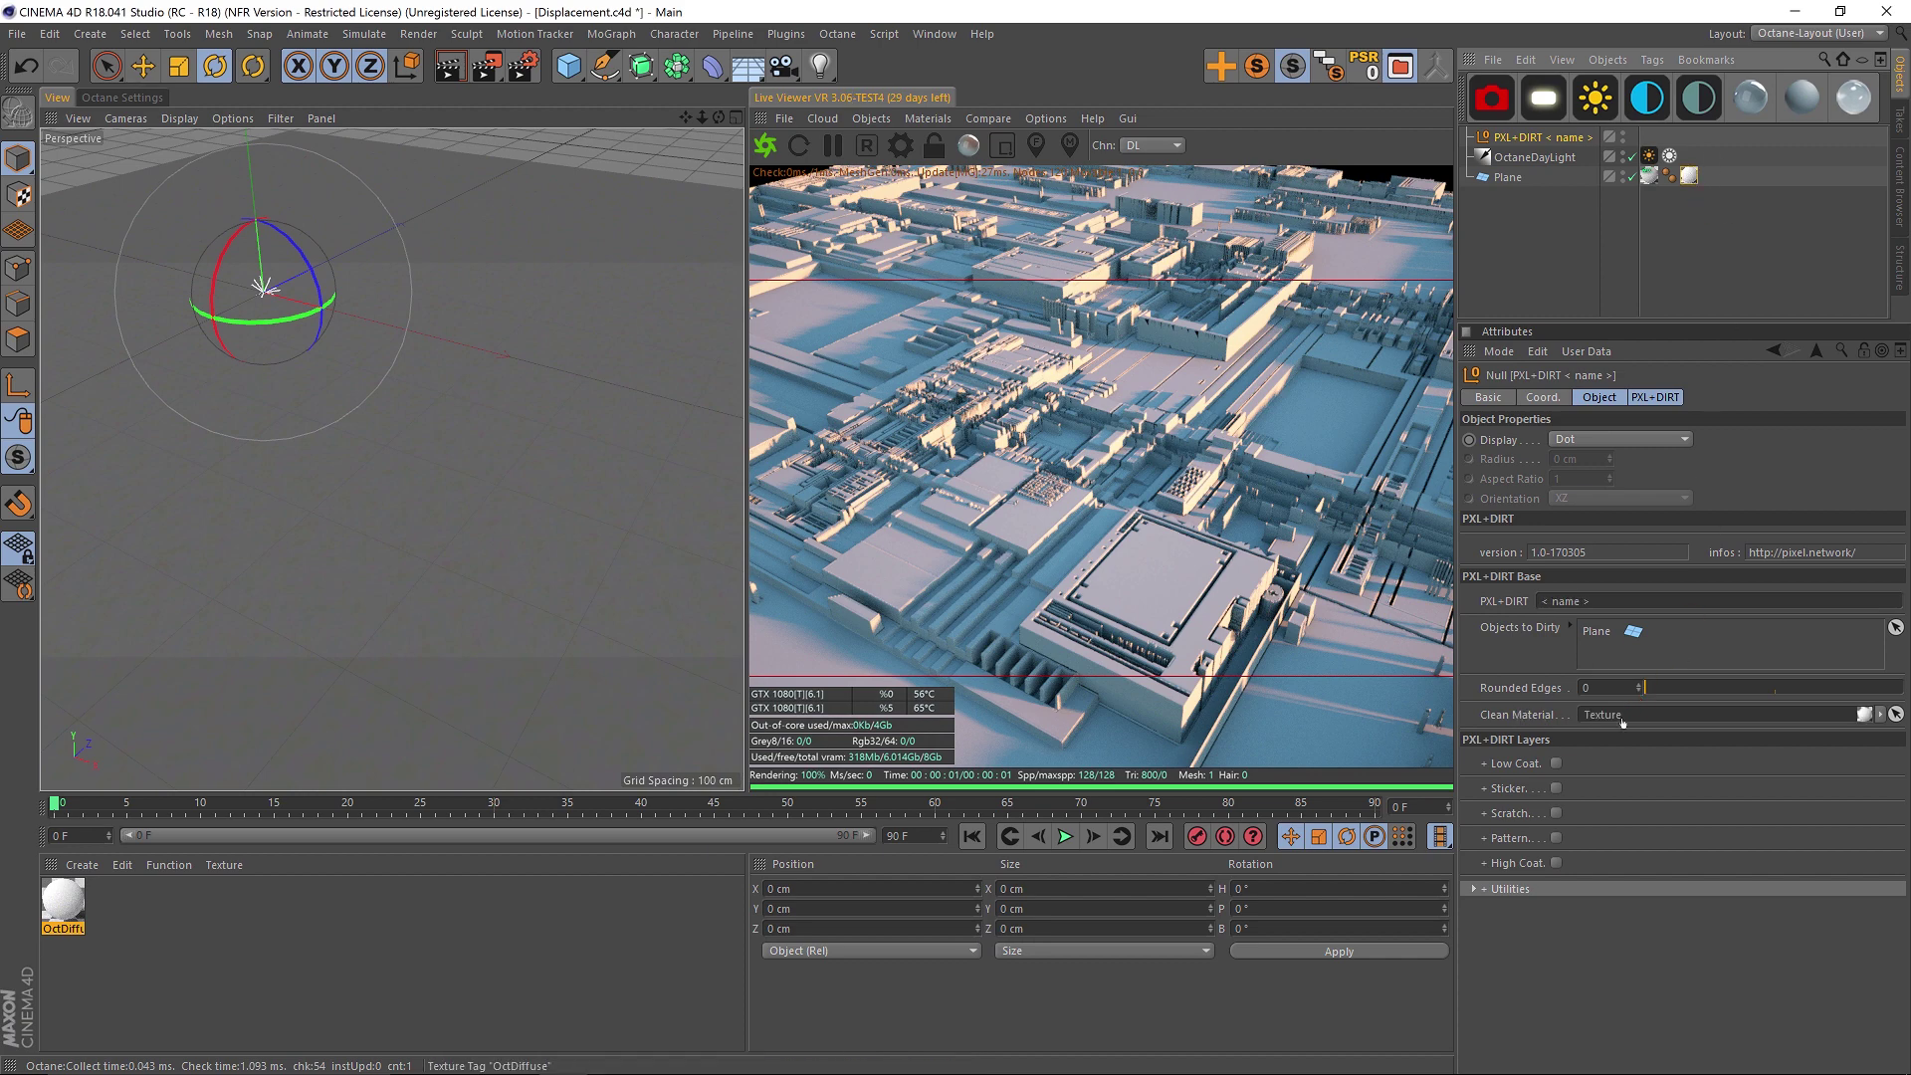
# - Move the Plane's PXL+DIRT texture tag to the end of its tag row
pyautogui.click(1648, 175)
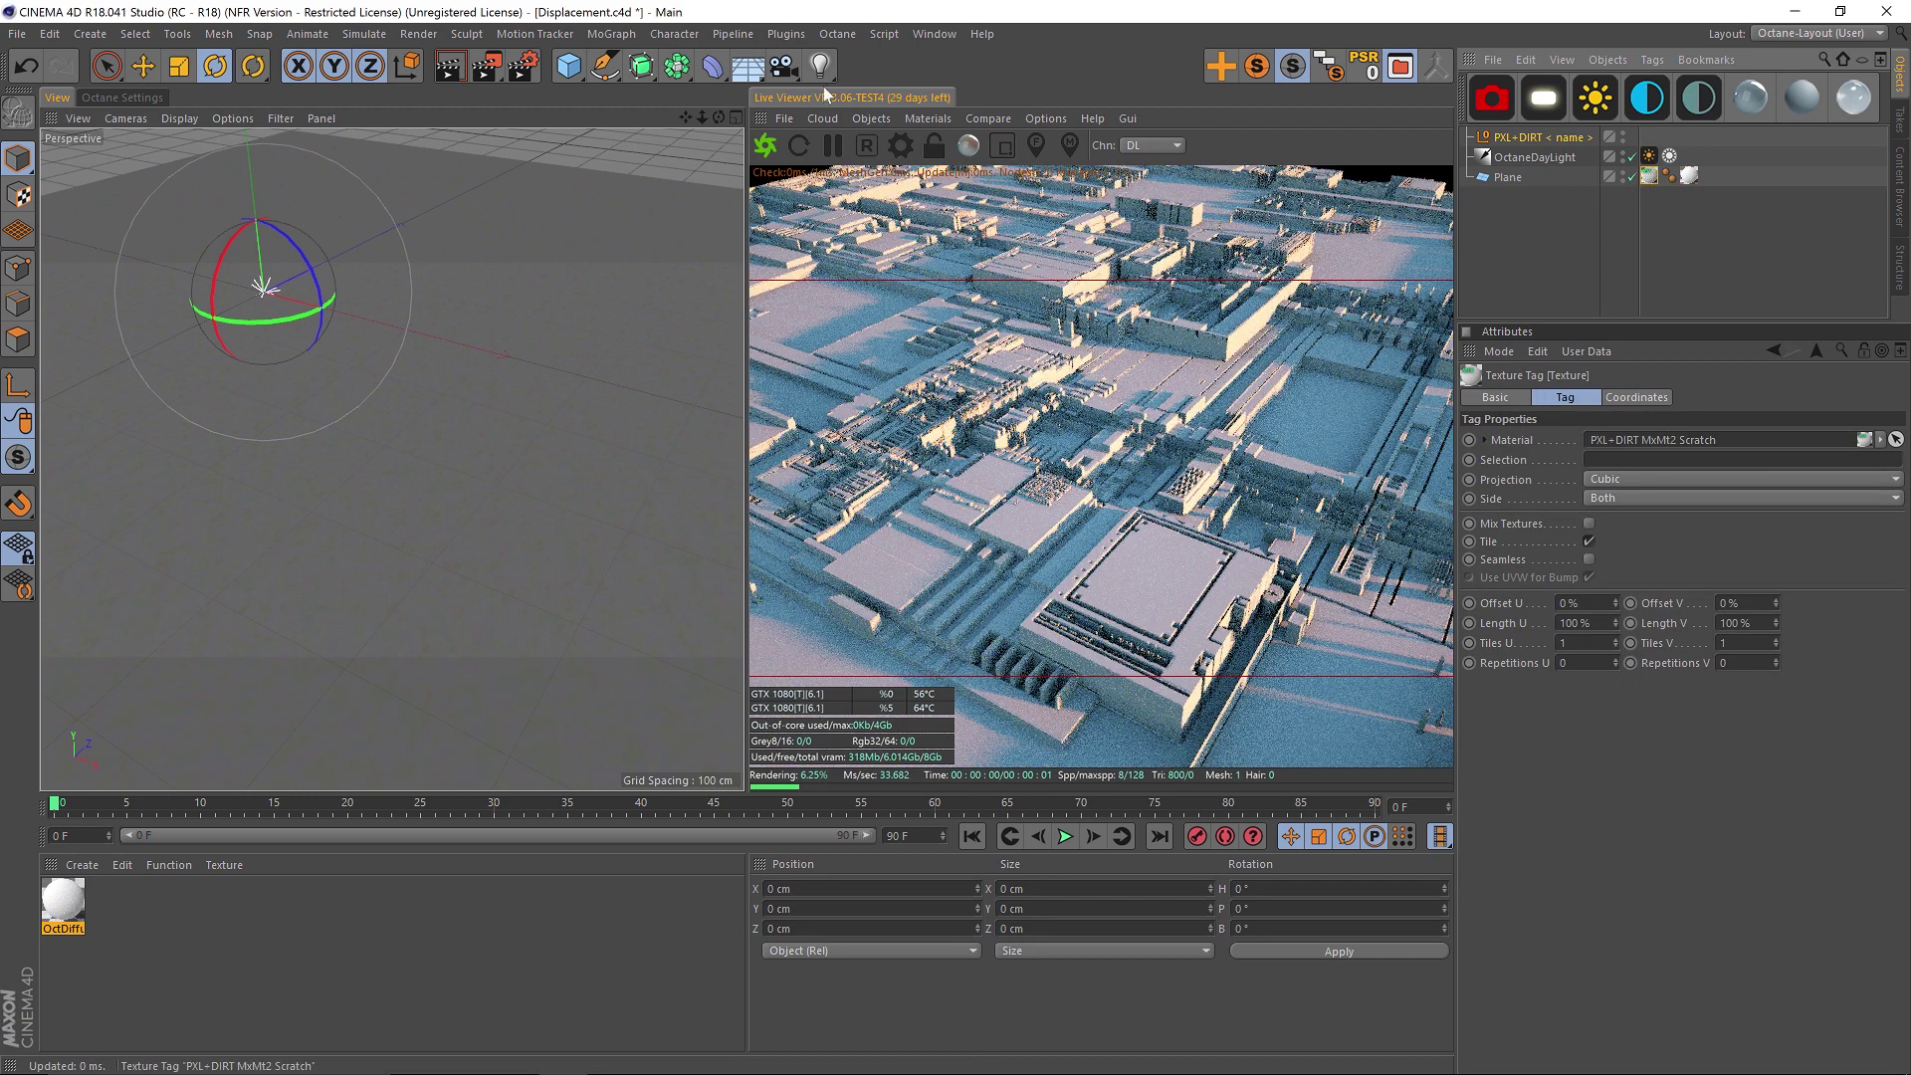
pyautogui.moveTo(1716, 175); pyautogui.dragTo(1718, 177)
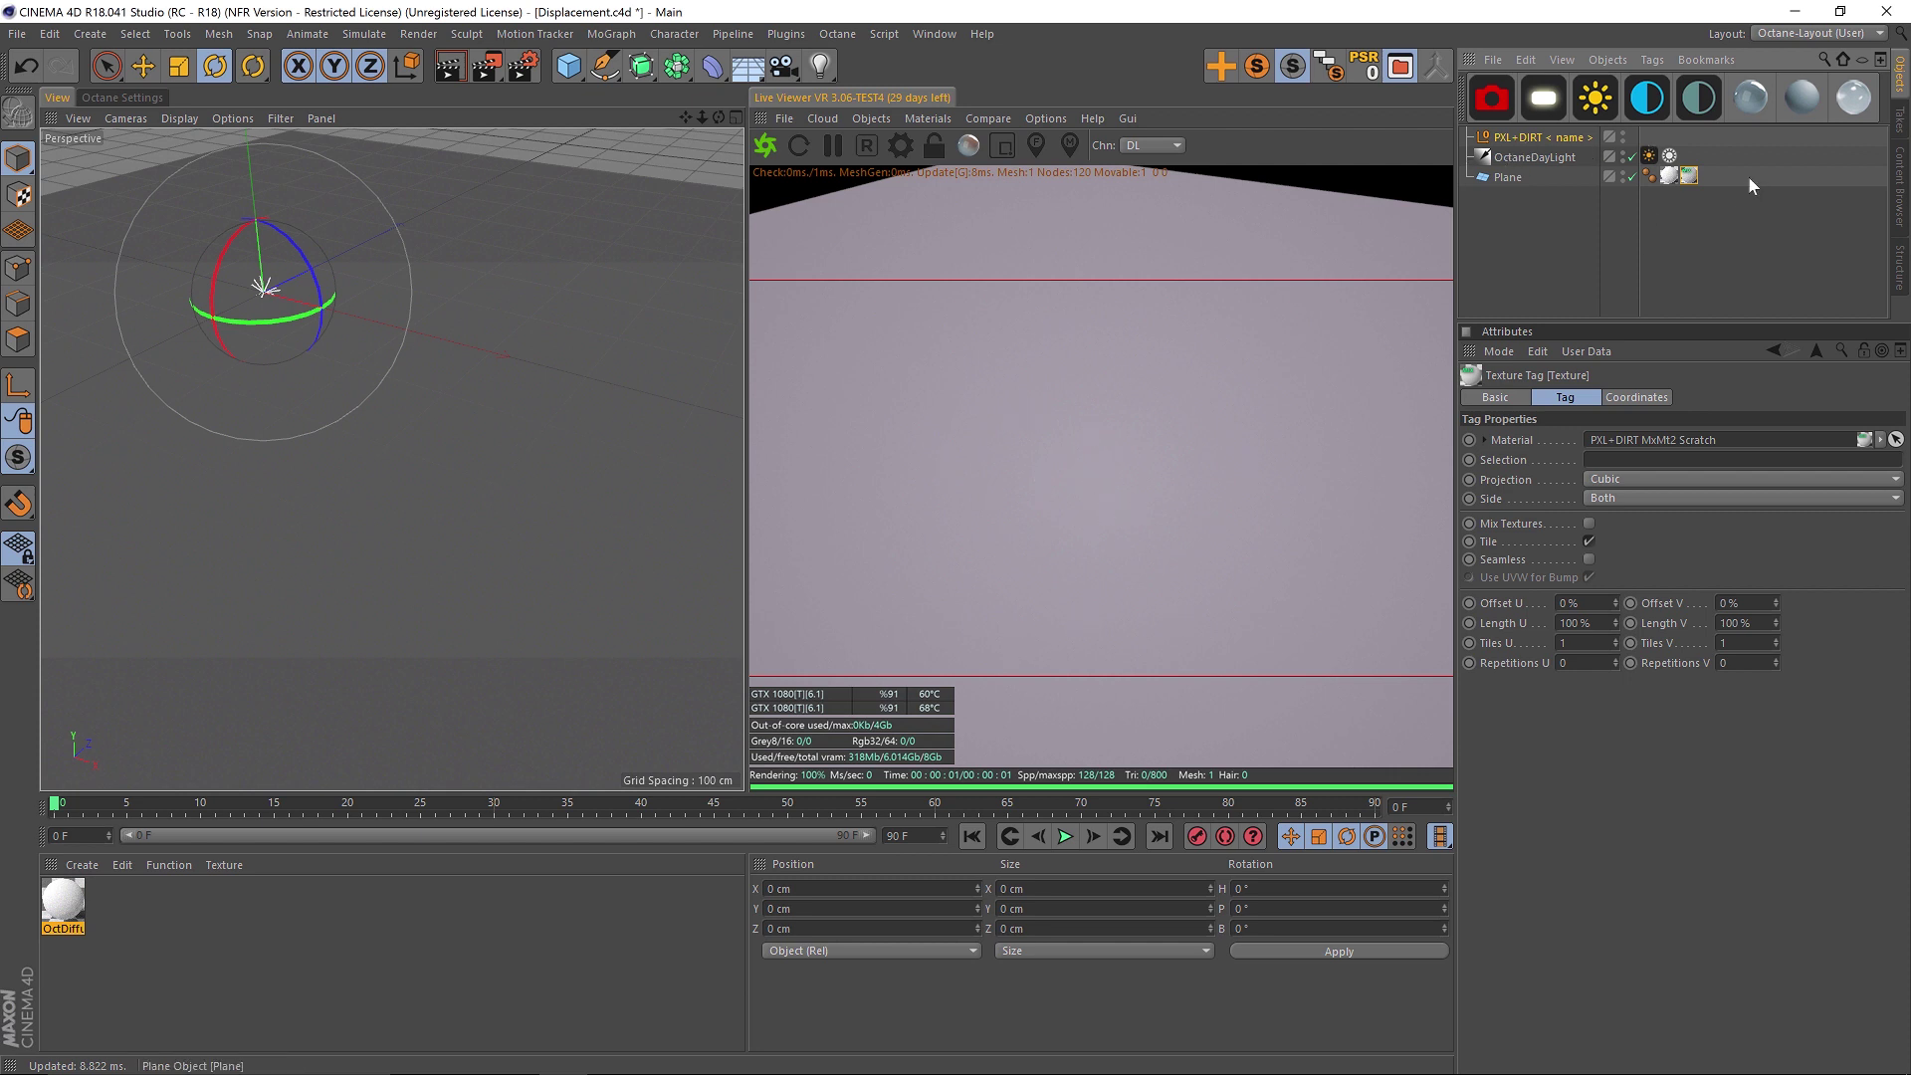
pyautogui.click(1546, 135)
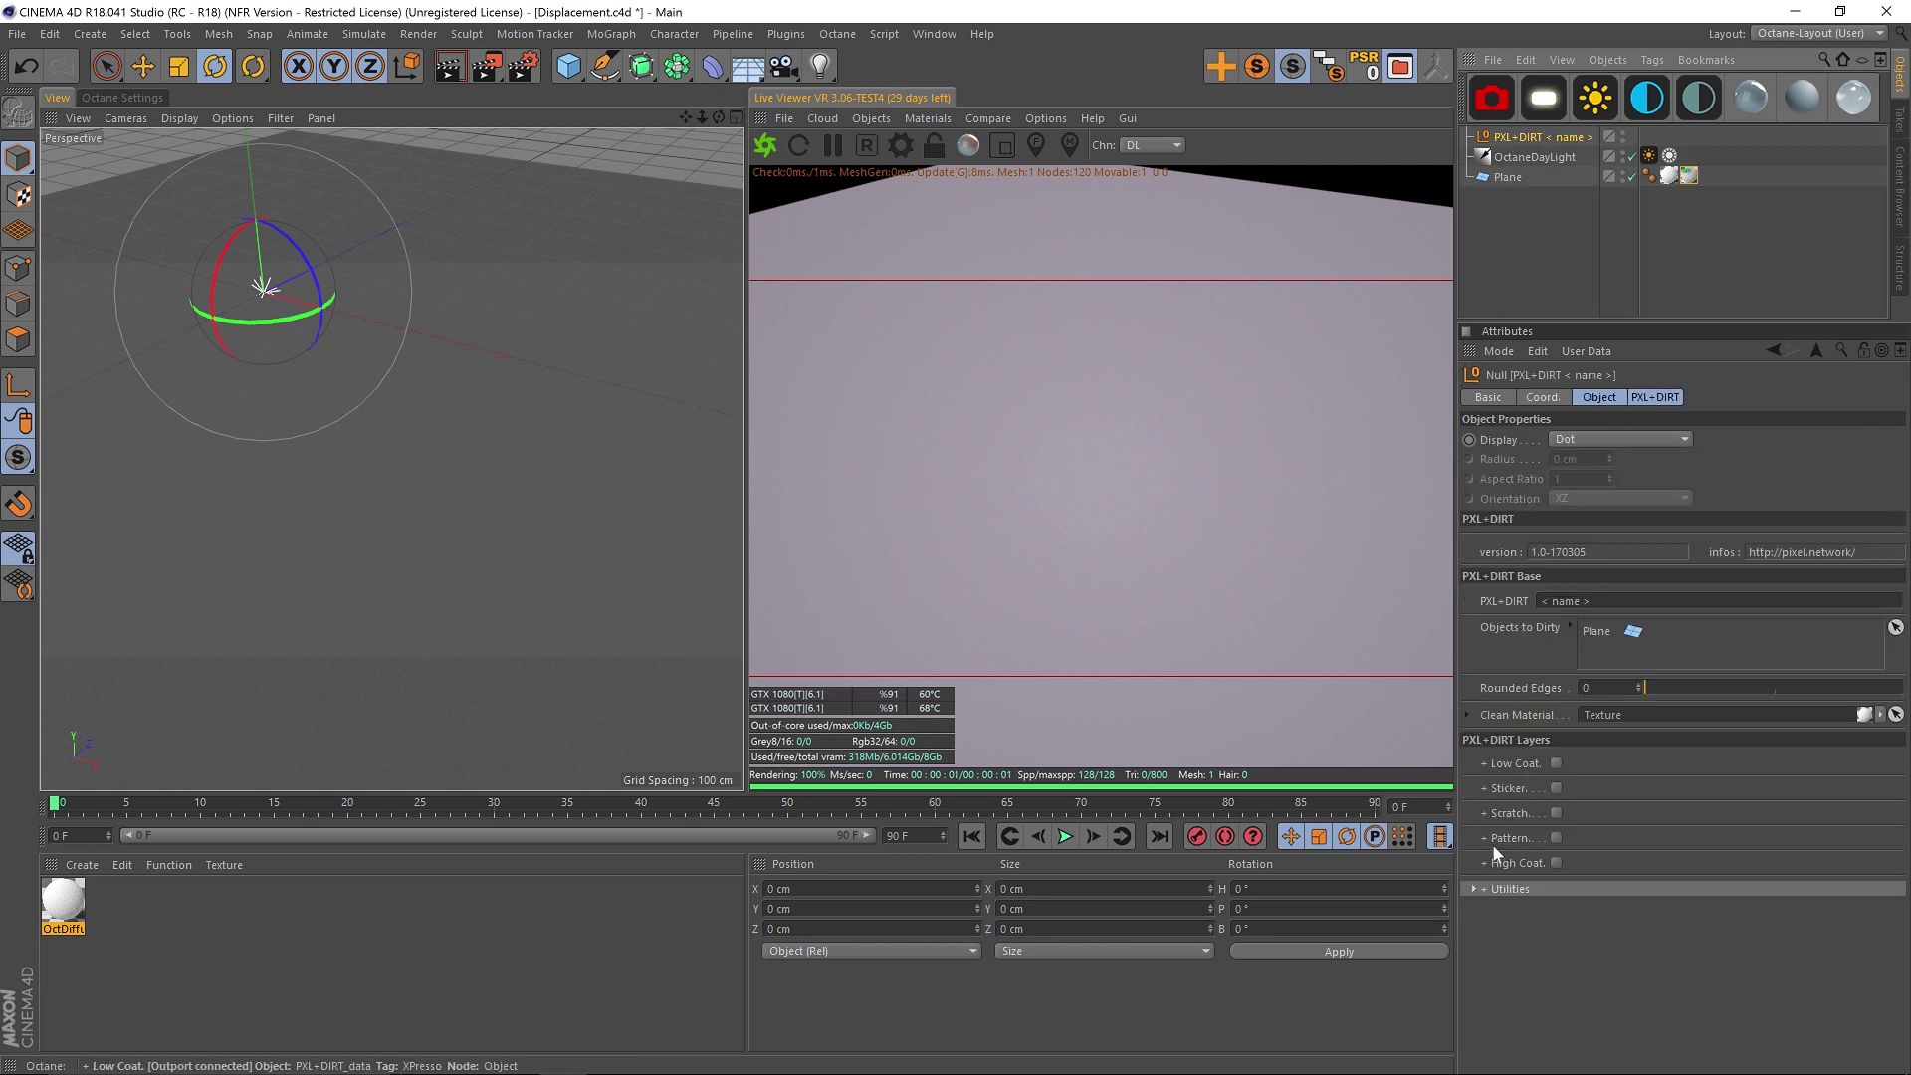
pyautogui.click(1556, 834)
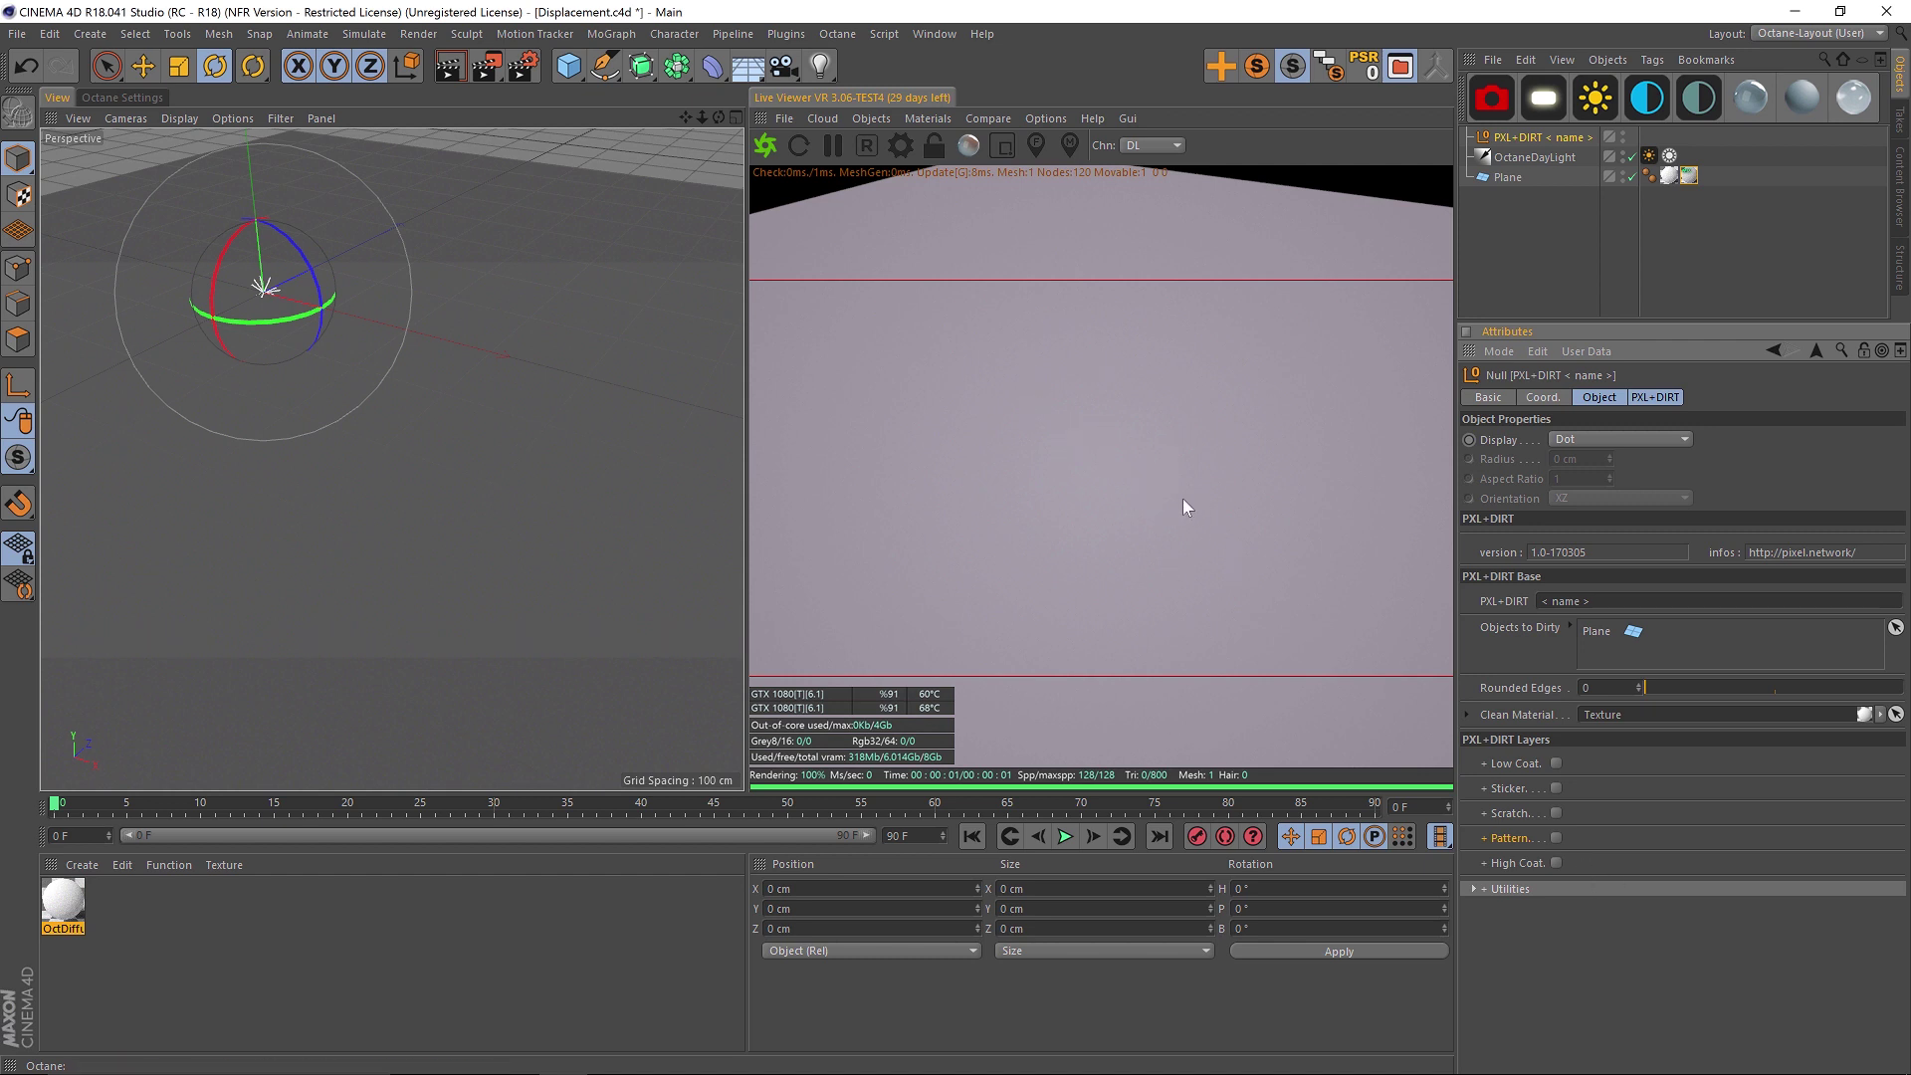
pyautogui.moveTo(1620, 333); pyautogui.dragTo(1621, 246)
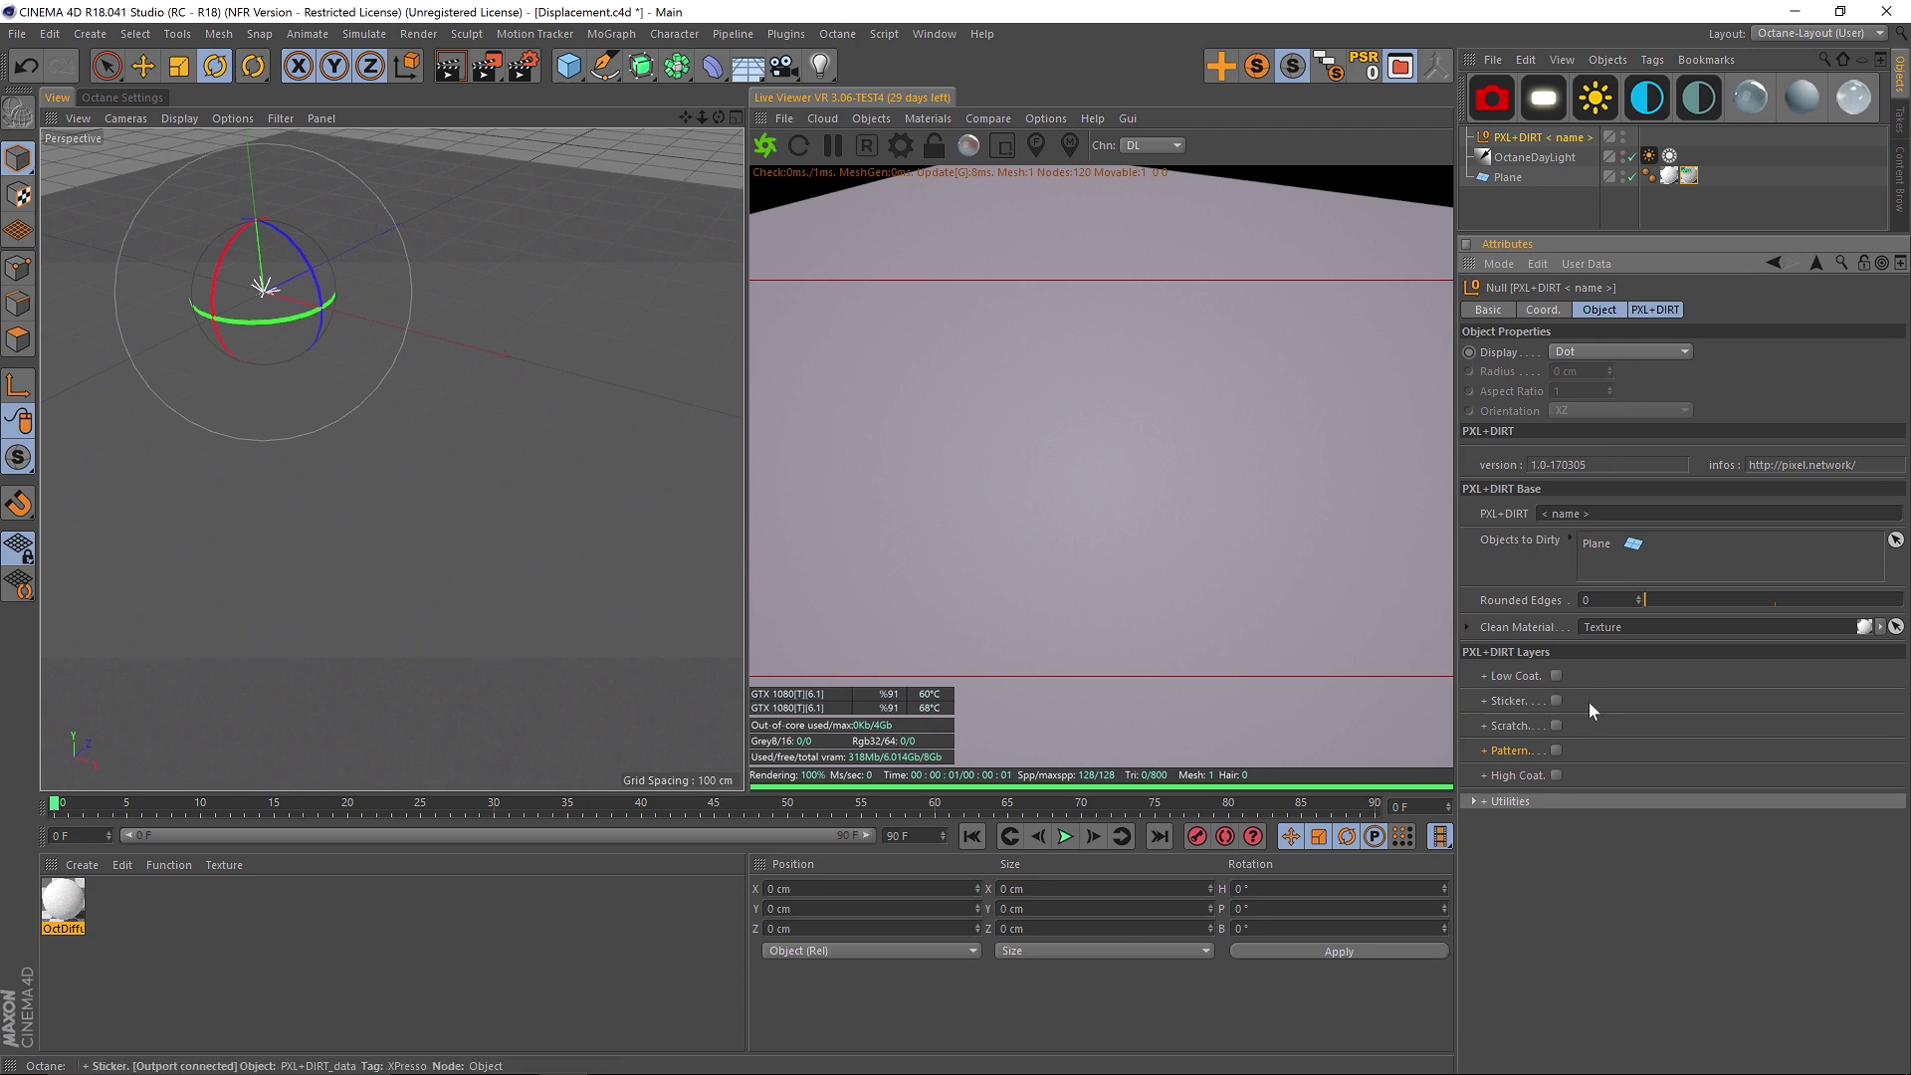
# - Enable the Low Coat dirt layer and raise its Power to 79.14%
pyautogui.click(1556, 675)
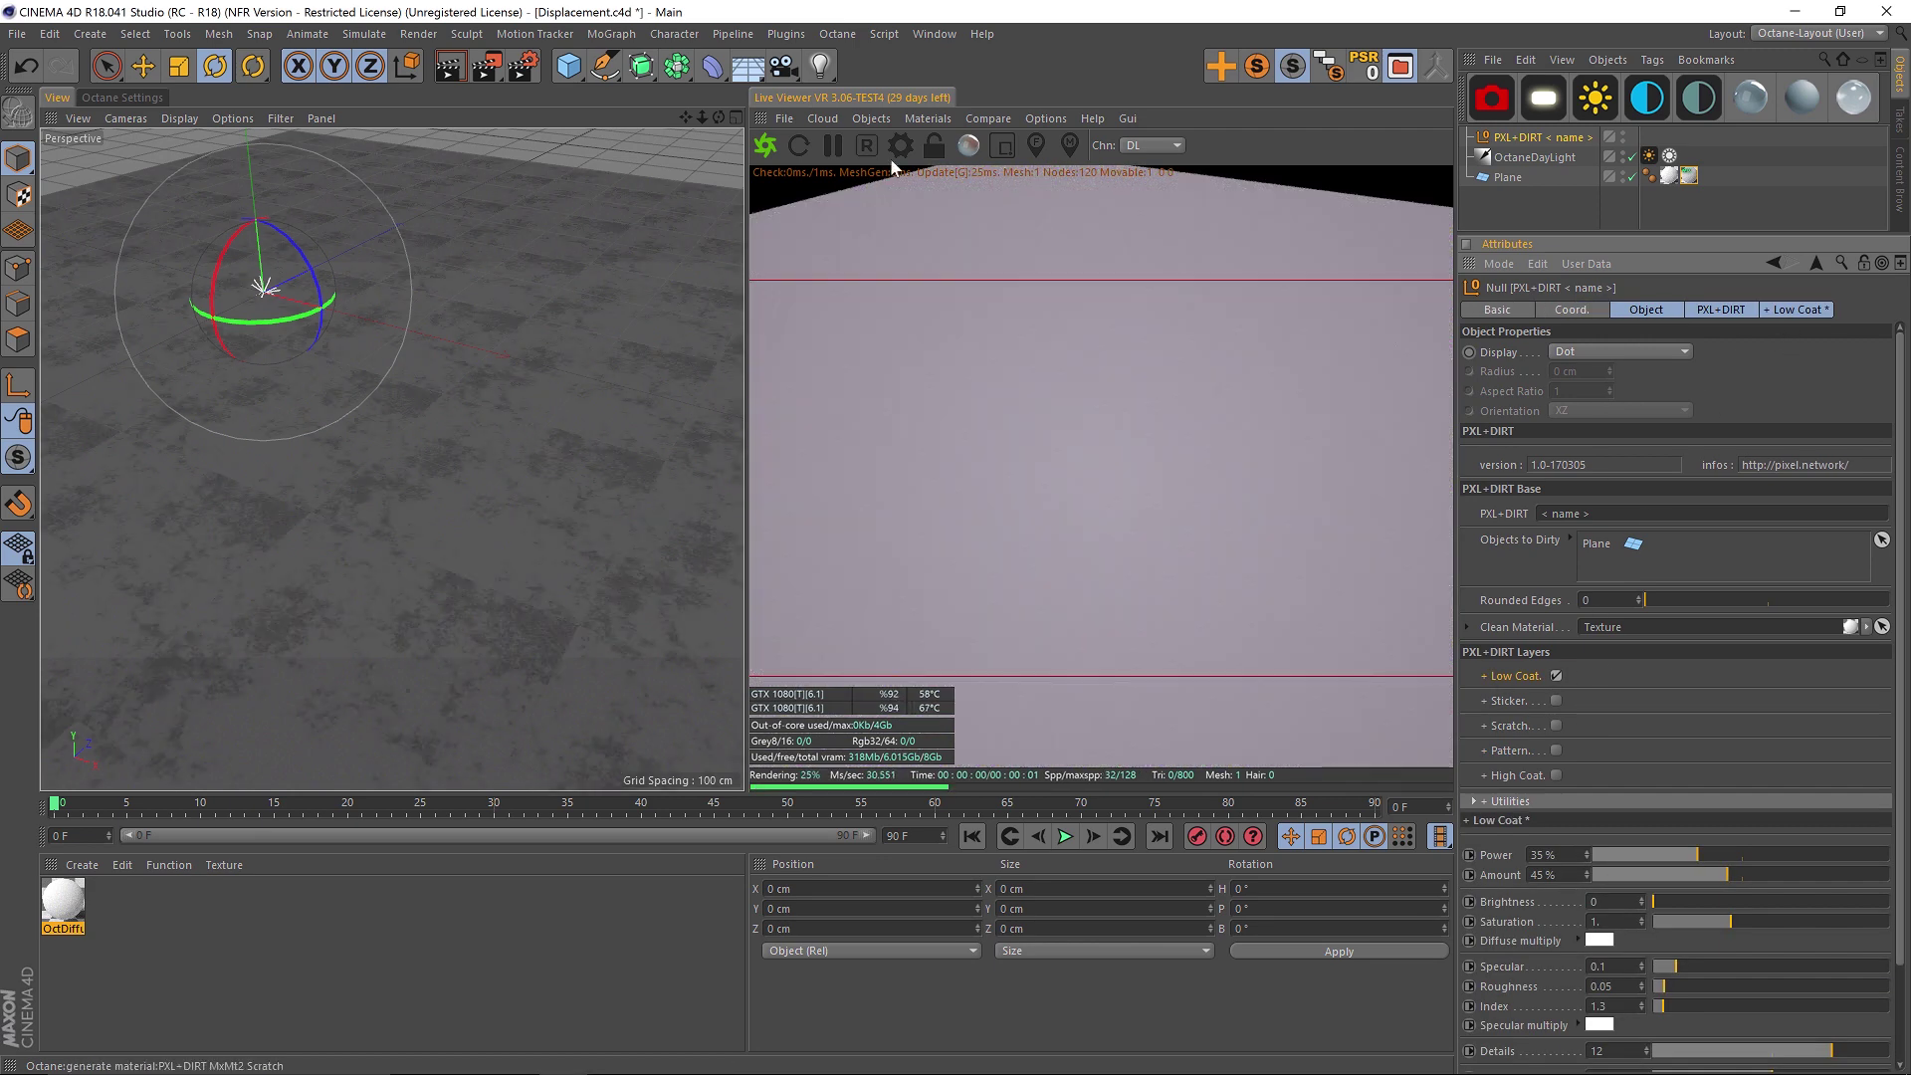
pyautogui.click(1796, 309)
pyautogui.moveTo(1703, 366); pyautogui.dragTo(1798, 380)
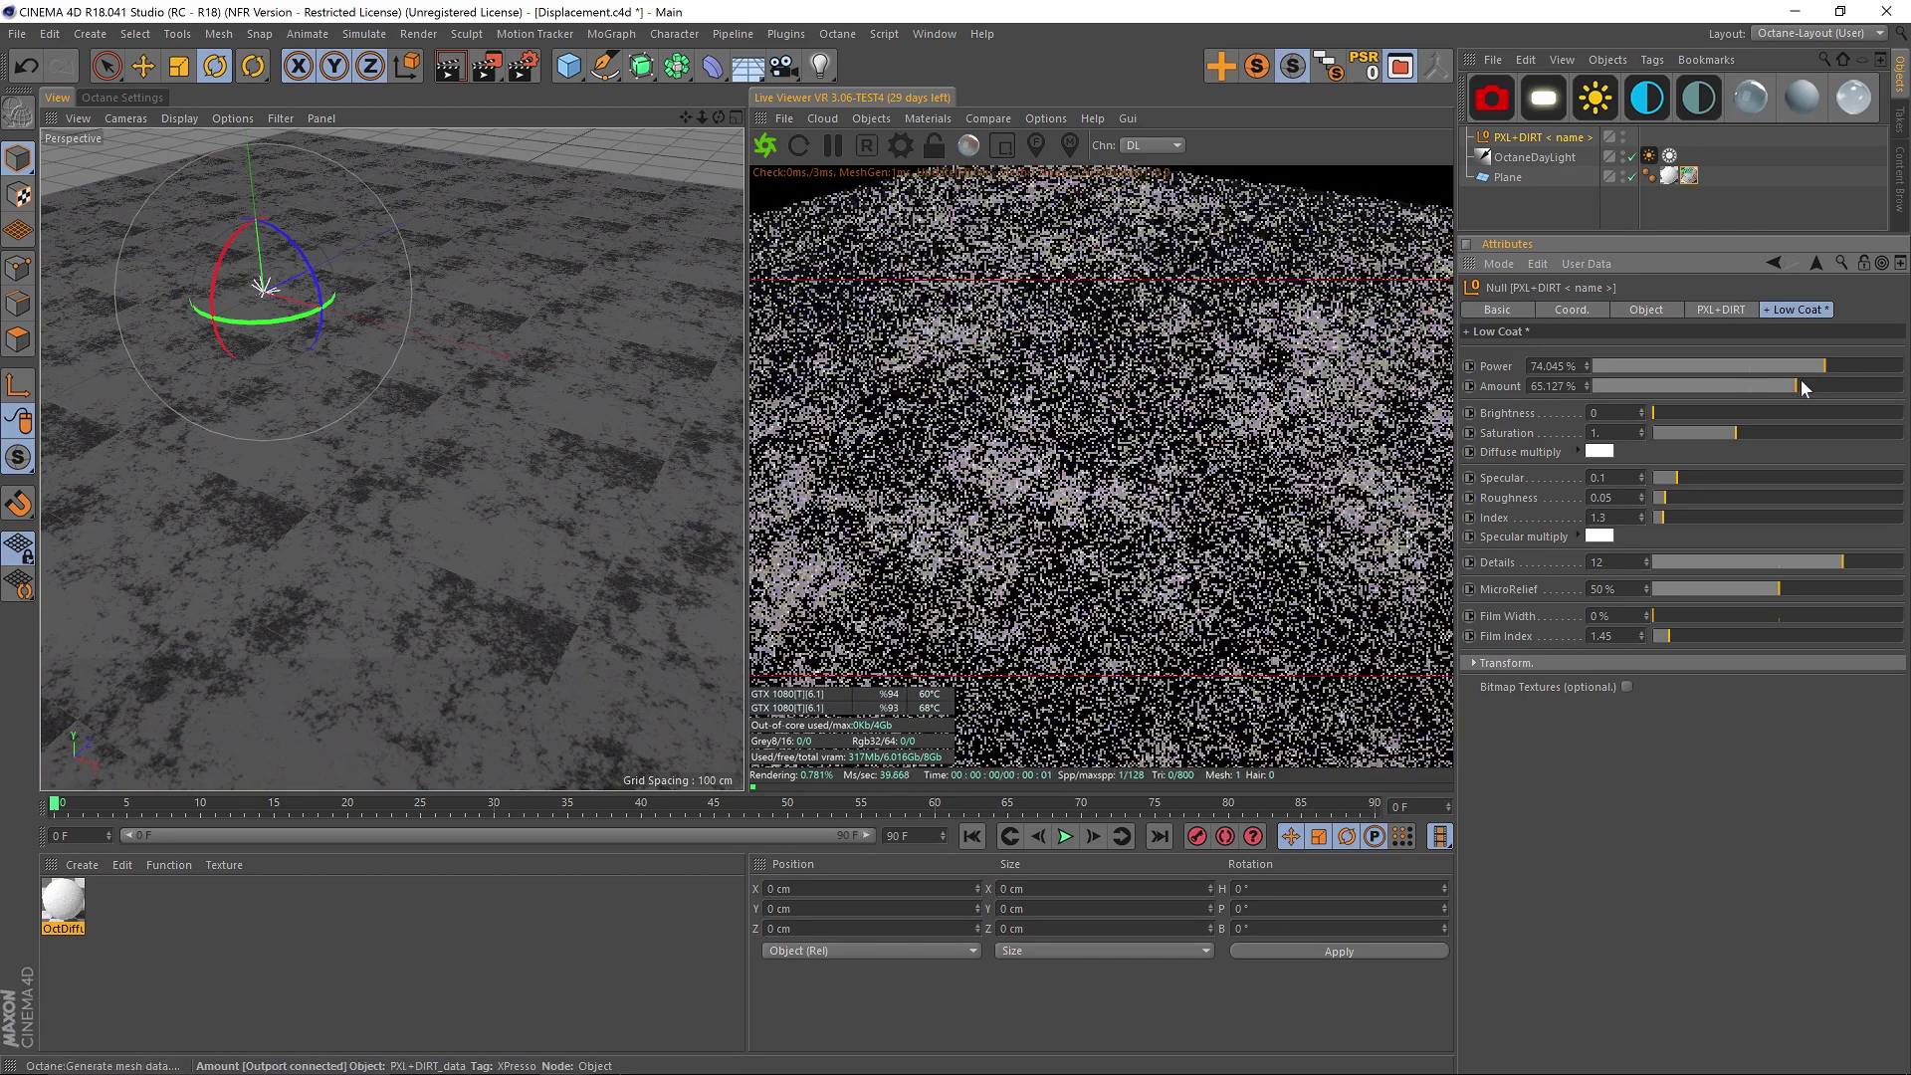
pyautogui.click(1840, 366)
# - Set the Low Coat diffuse multiply colour to red and lower Amount to 37.739%
pyautogui.click(1602, 451)
pyautogui.moveTo(1721, 464); pyautogui.dragTo(1759, 464)
pyautogui.click(1583, 516)
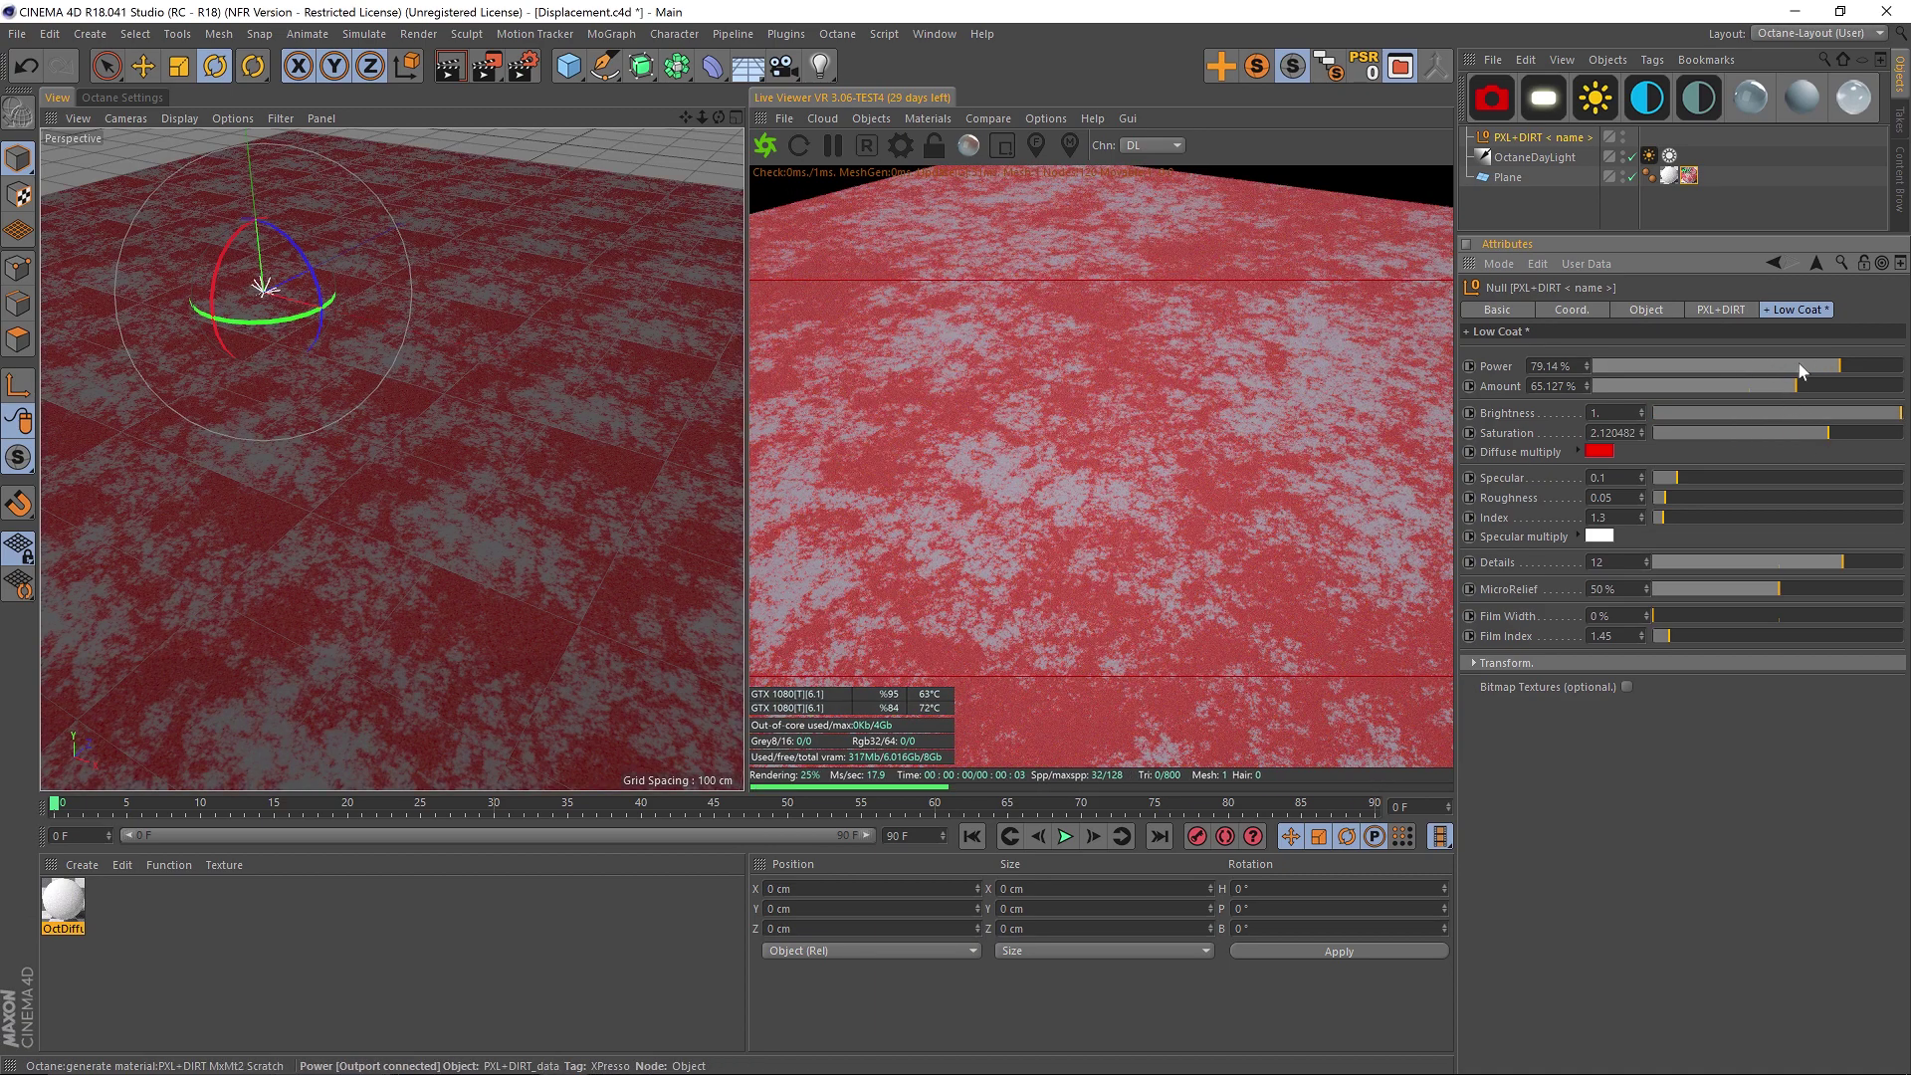
pyautogui.moveTo(1792, 386); pyautogui.dragTo(1683, 385)
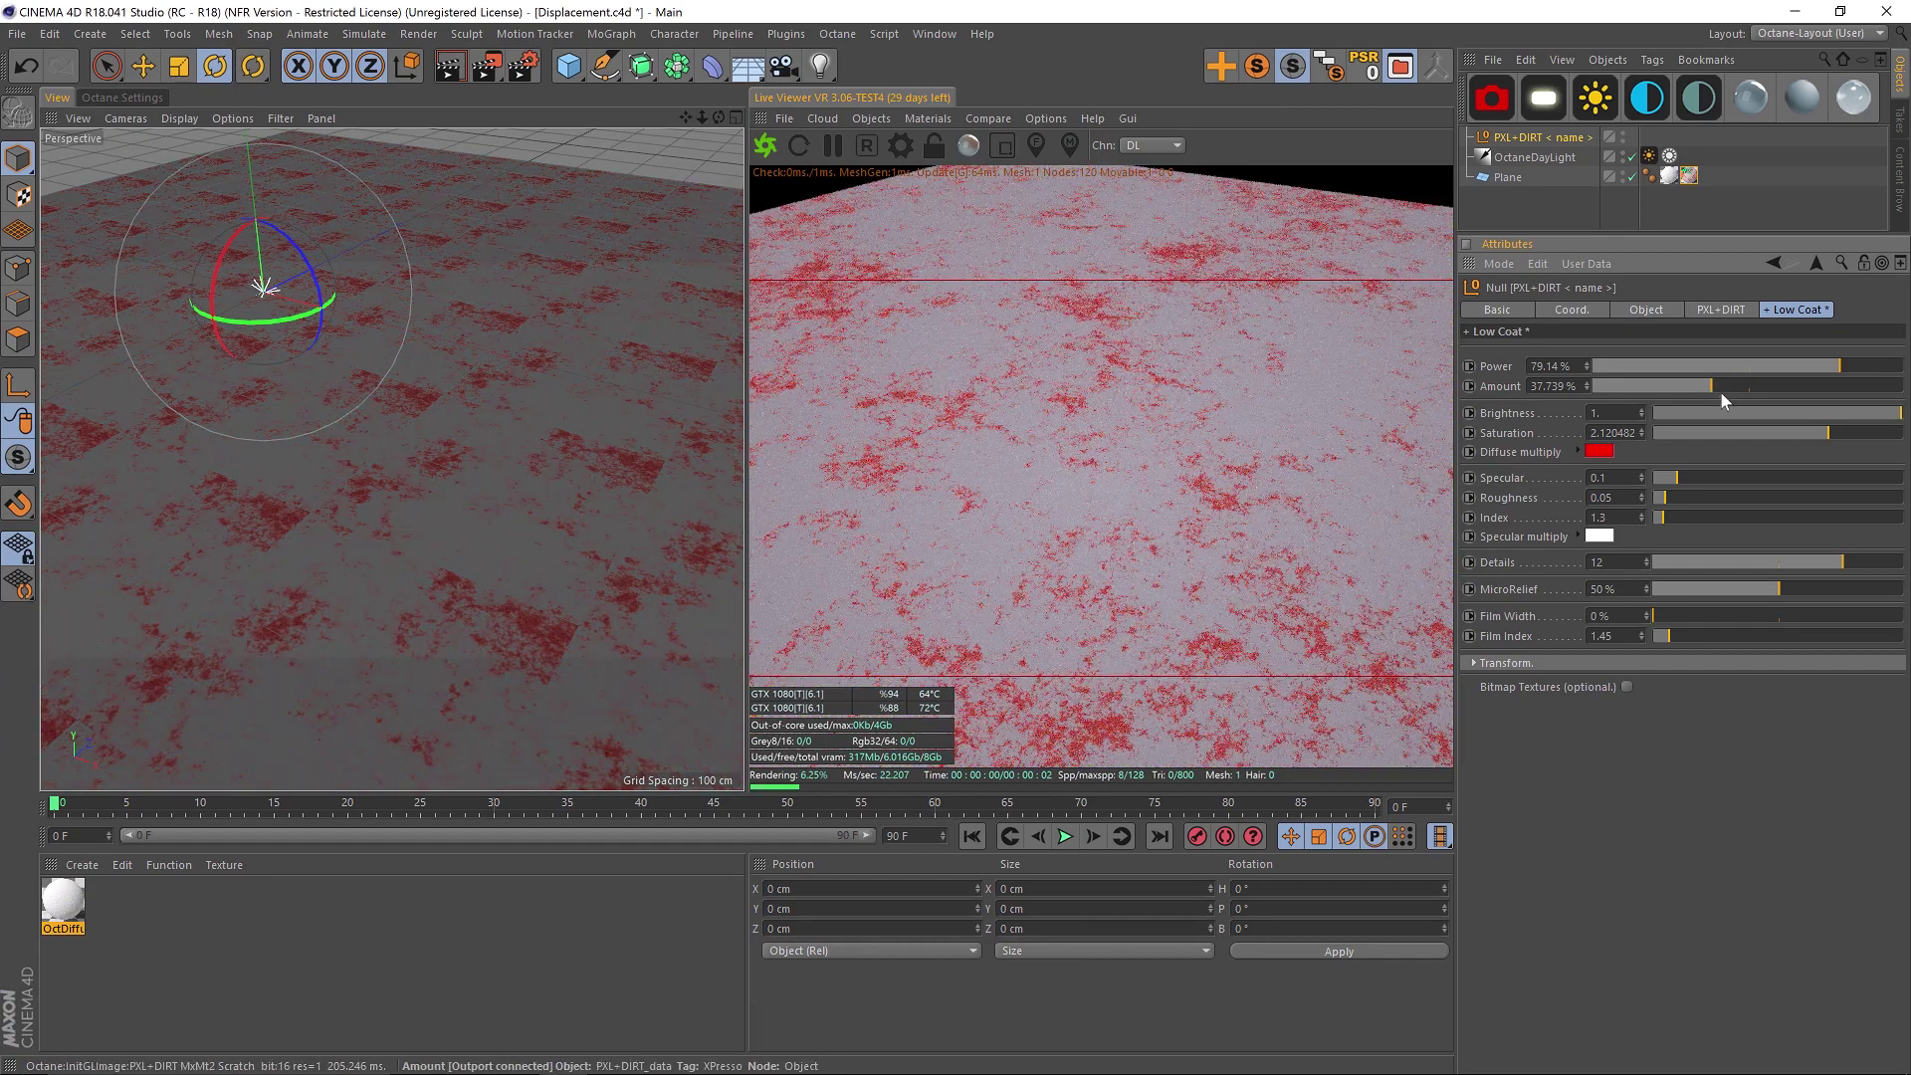
# - Check the Plane's texture tag, then return to the main PXL+DIRT settings
pyautogui.moveTo(1575, 233); pyautogui.dragTo(1566, 453)
pyautogui.click(1689, 176)
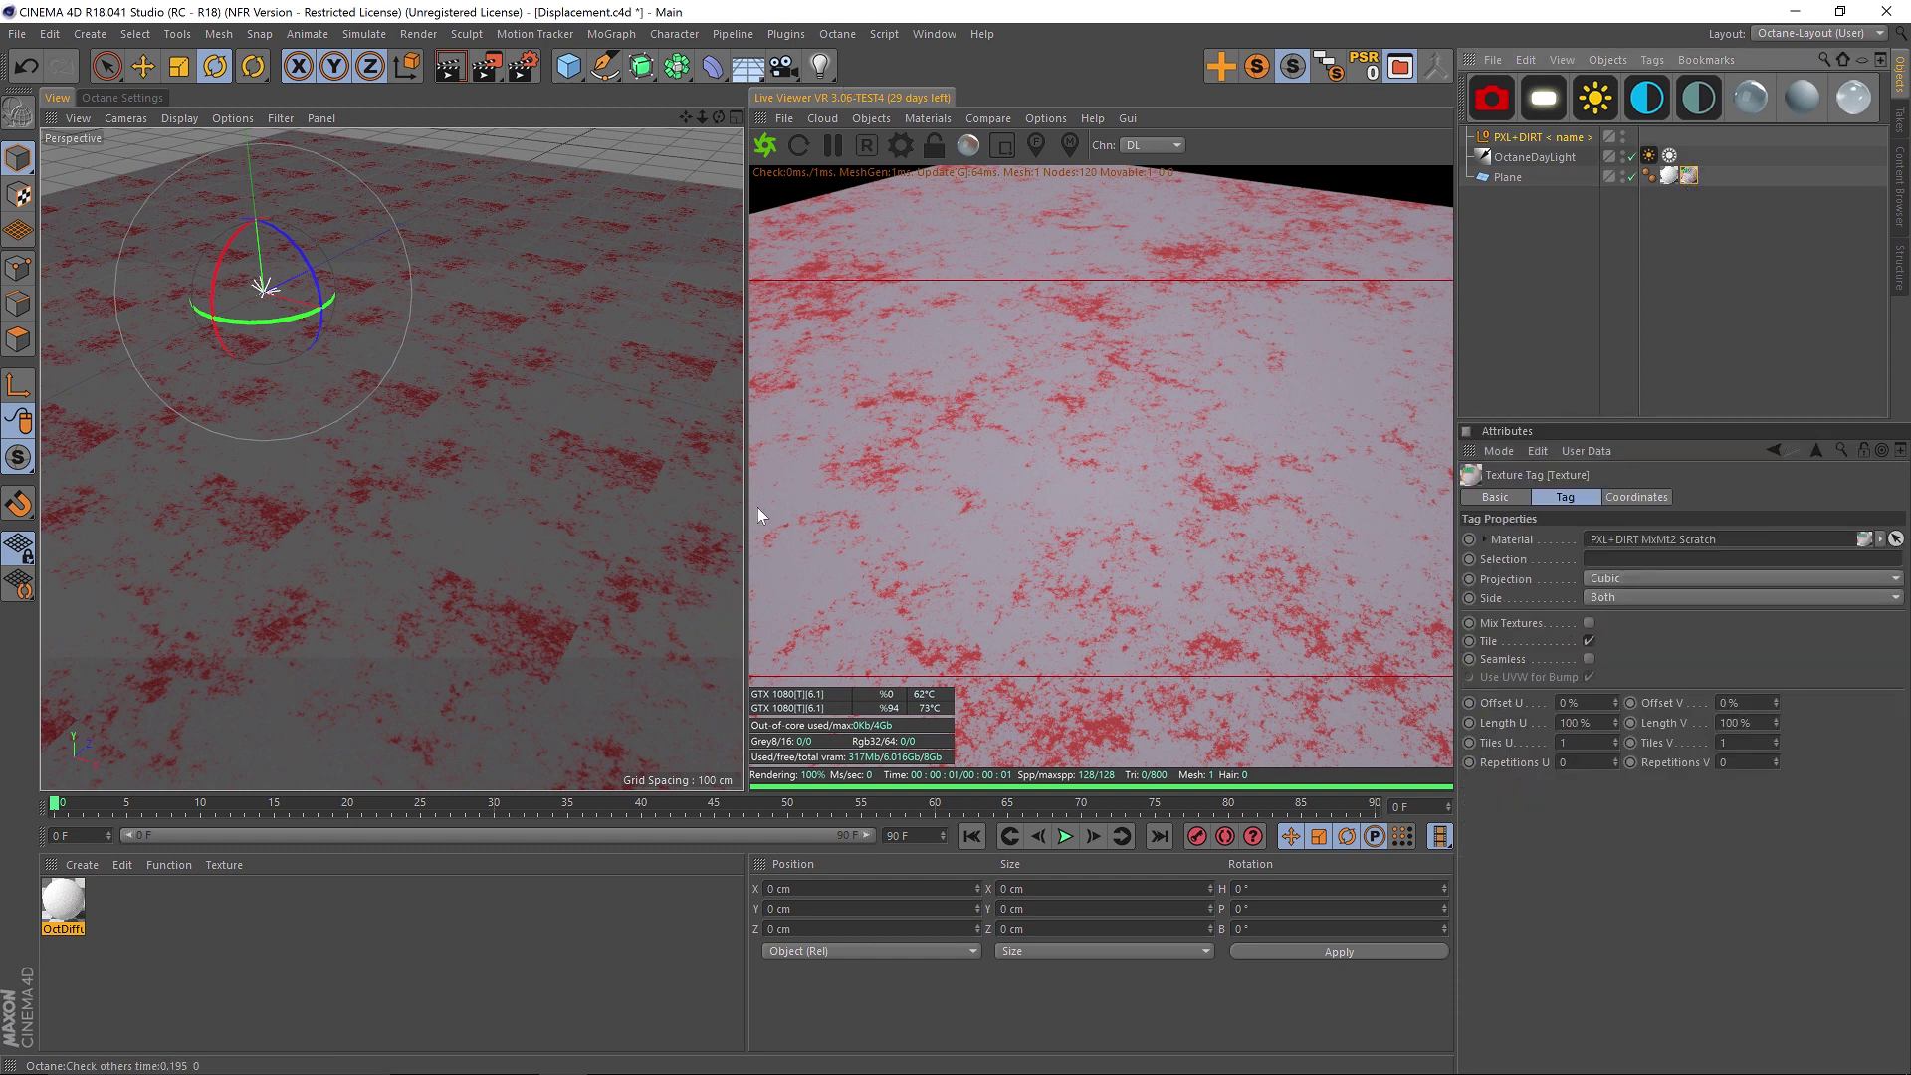
pyautogui.click(1526, 137)
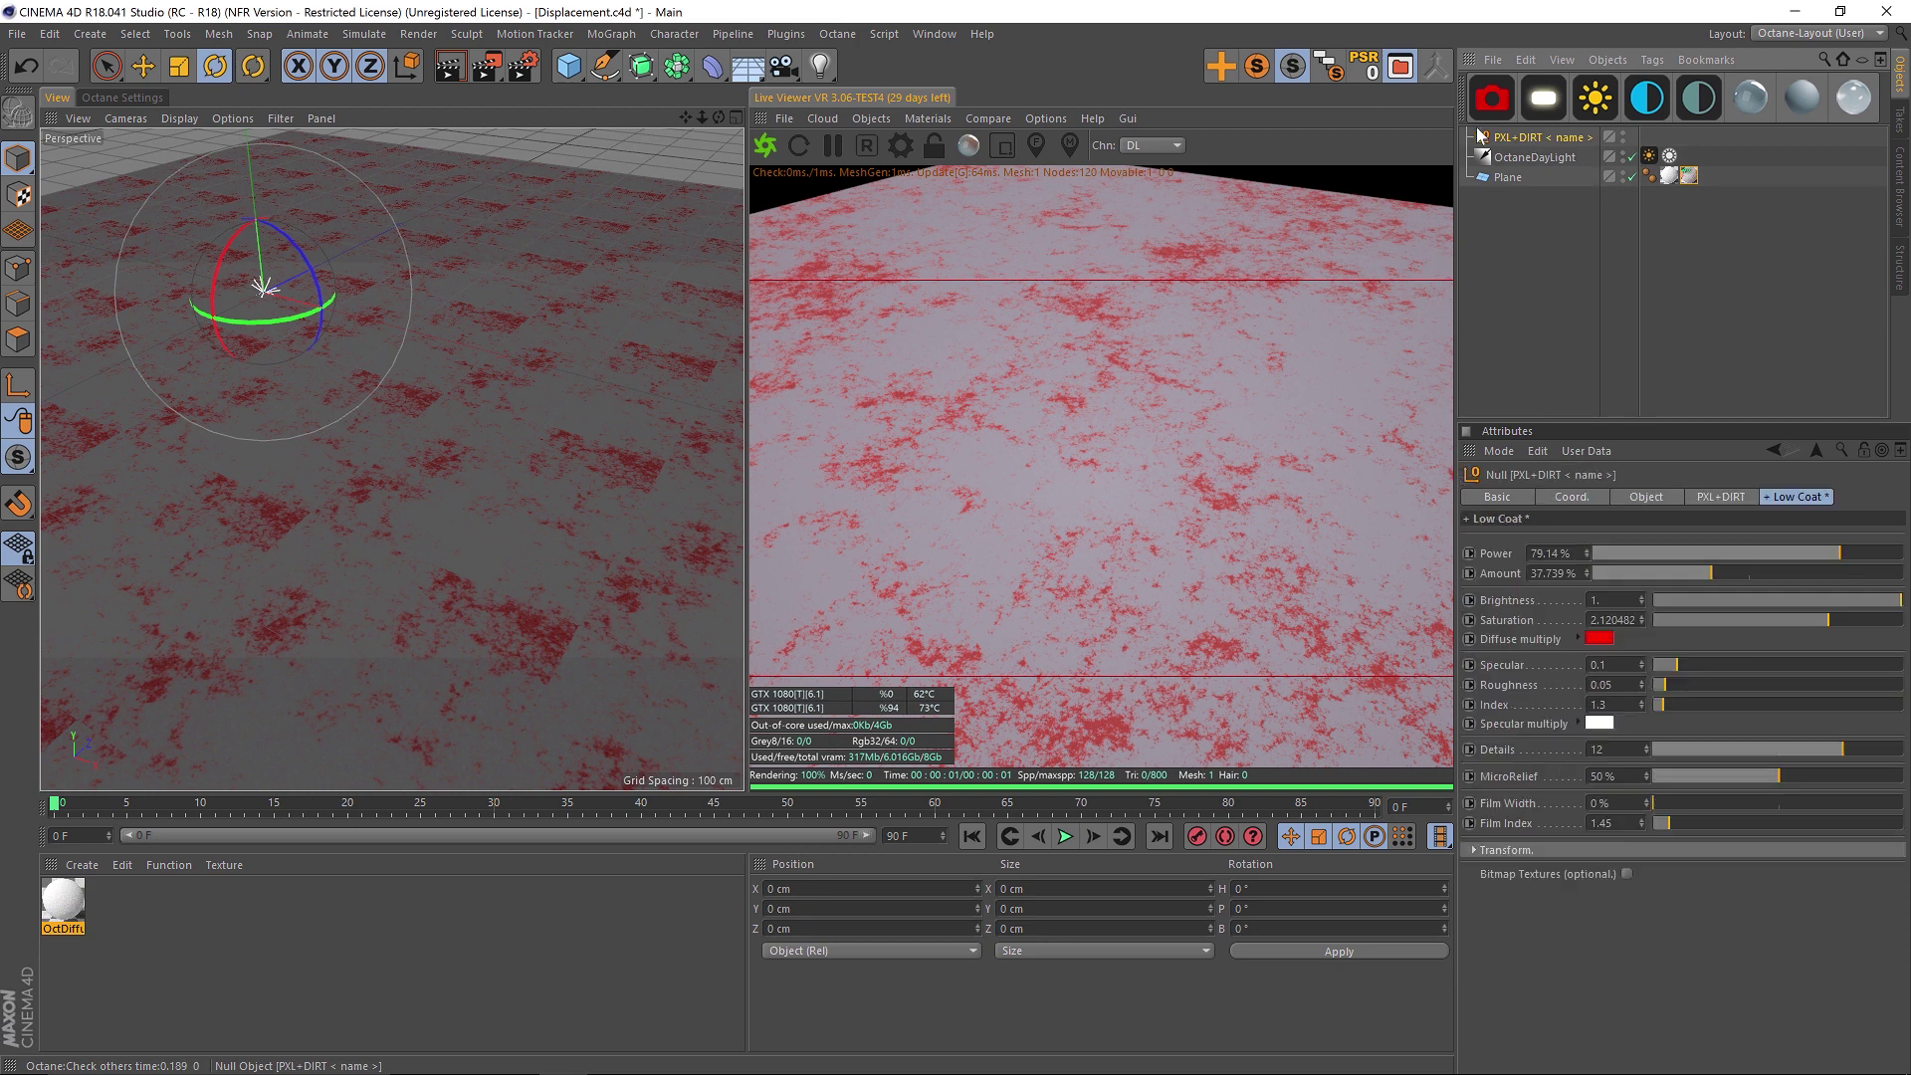
pyautogui.click(1721, 497)
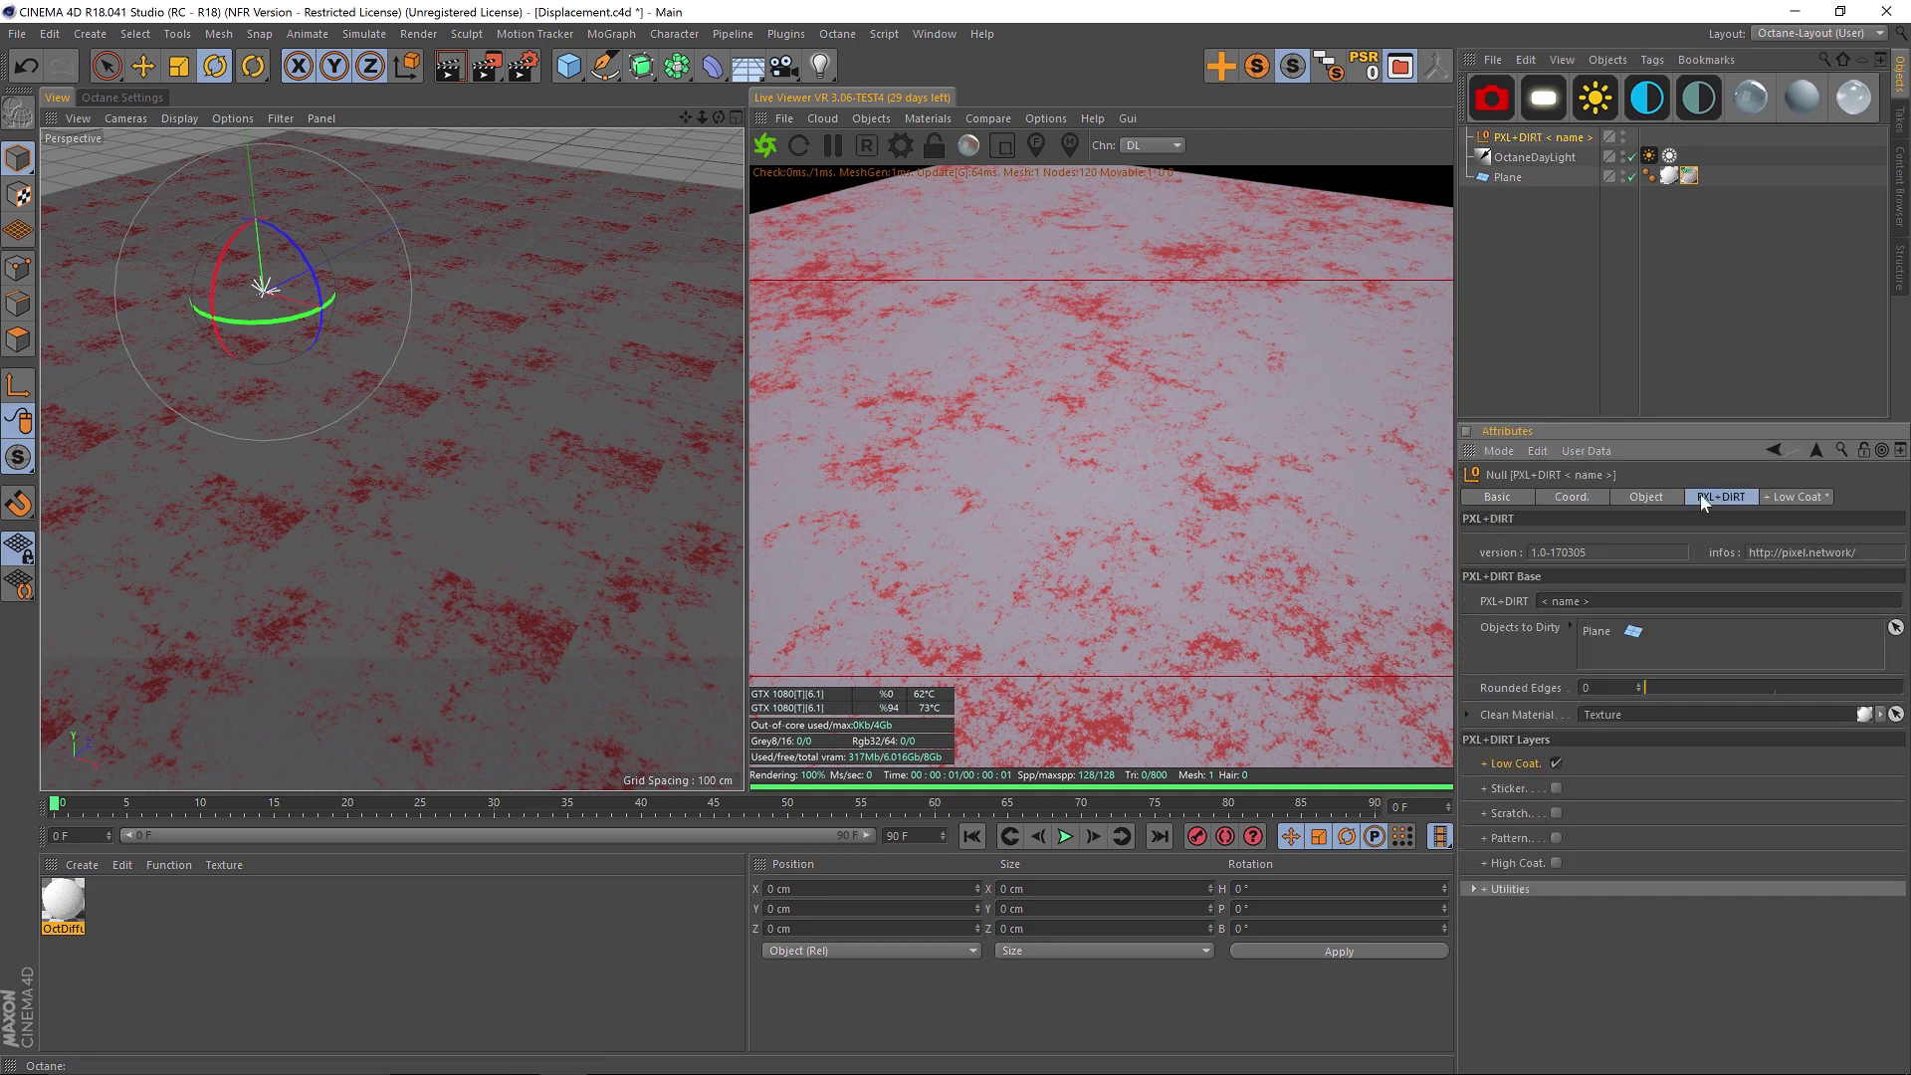
# - Enable PXL+DIRT Setup, show its data object in the managers, and uncheck Locked
pyautogui.click(1512, 888)
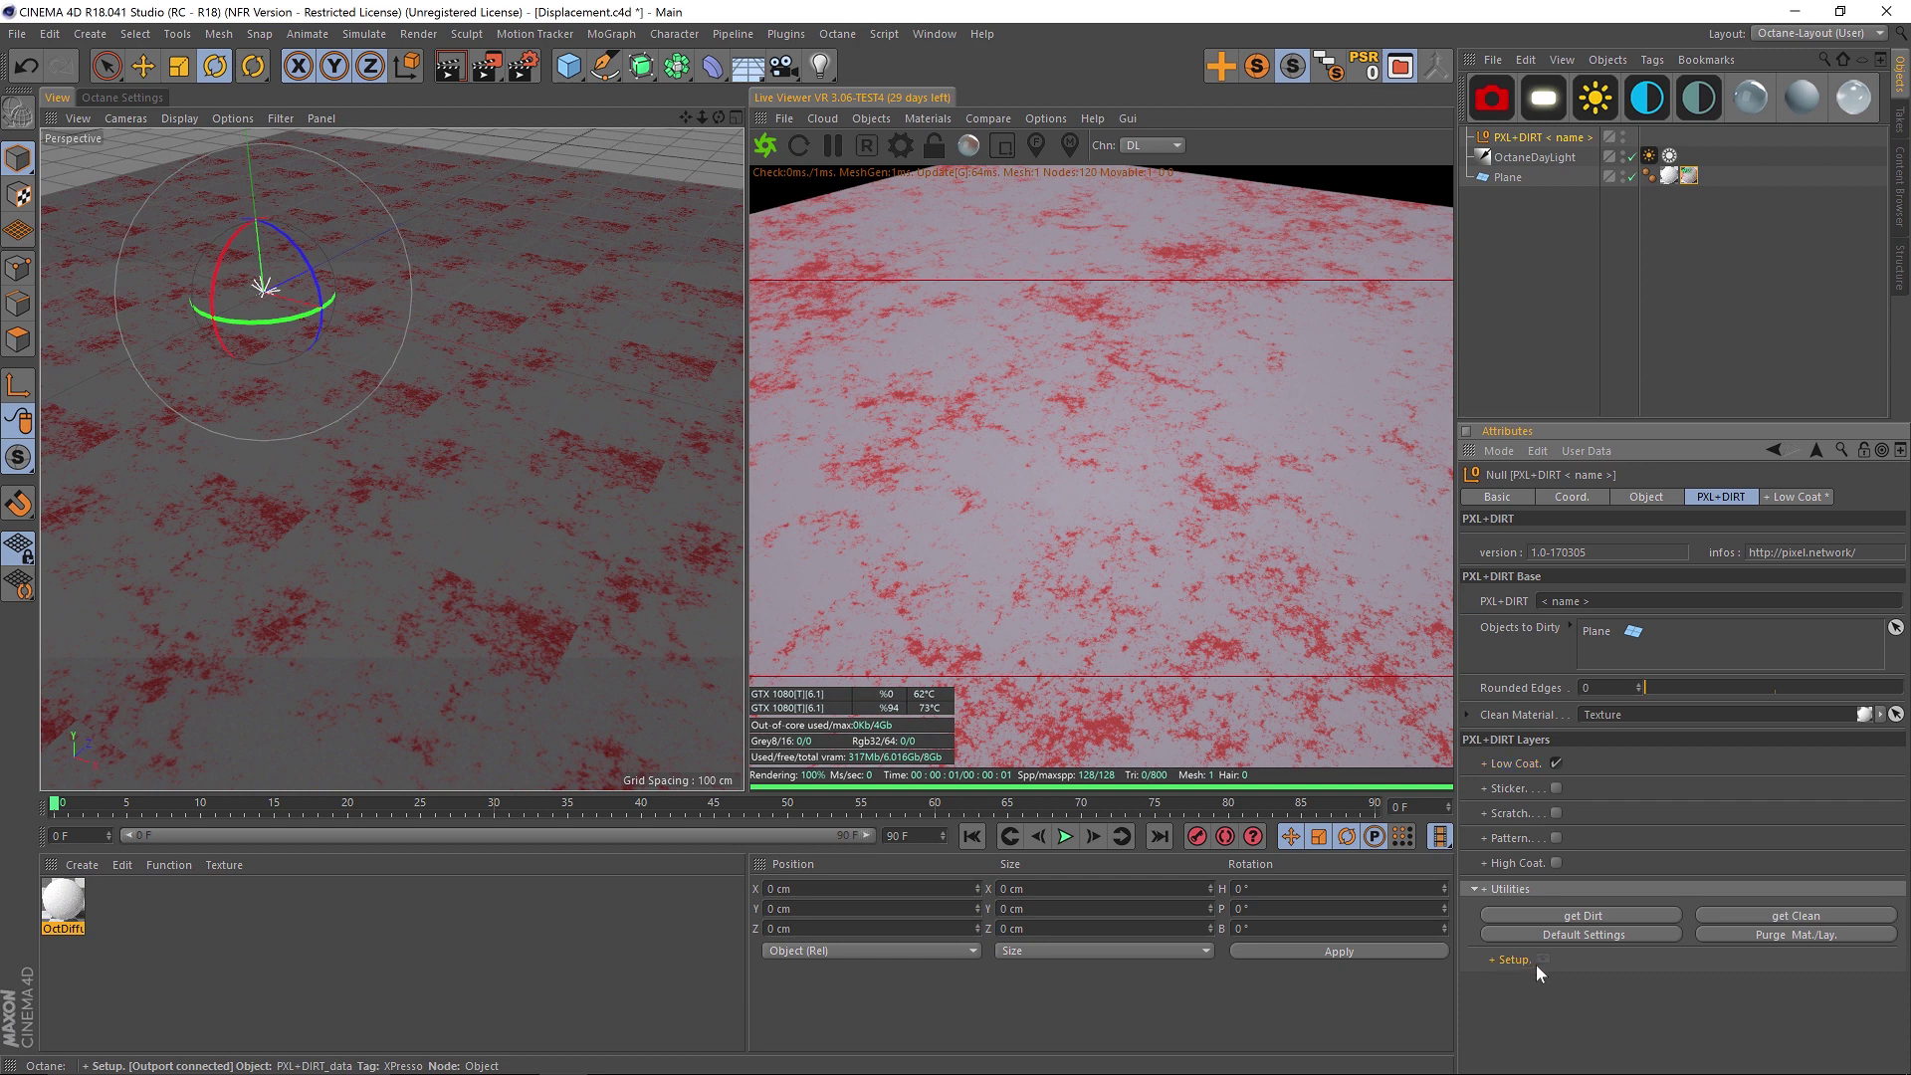
pyautogui.click(1542, 958)
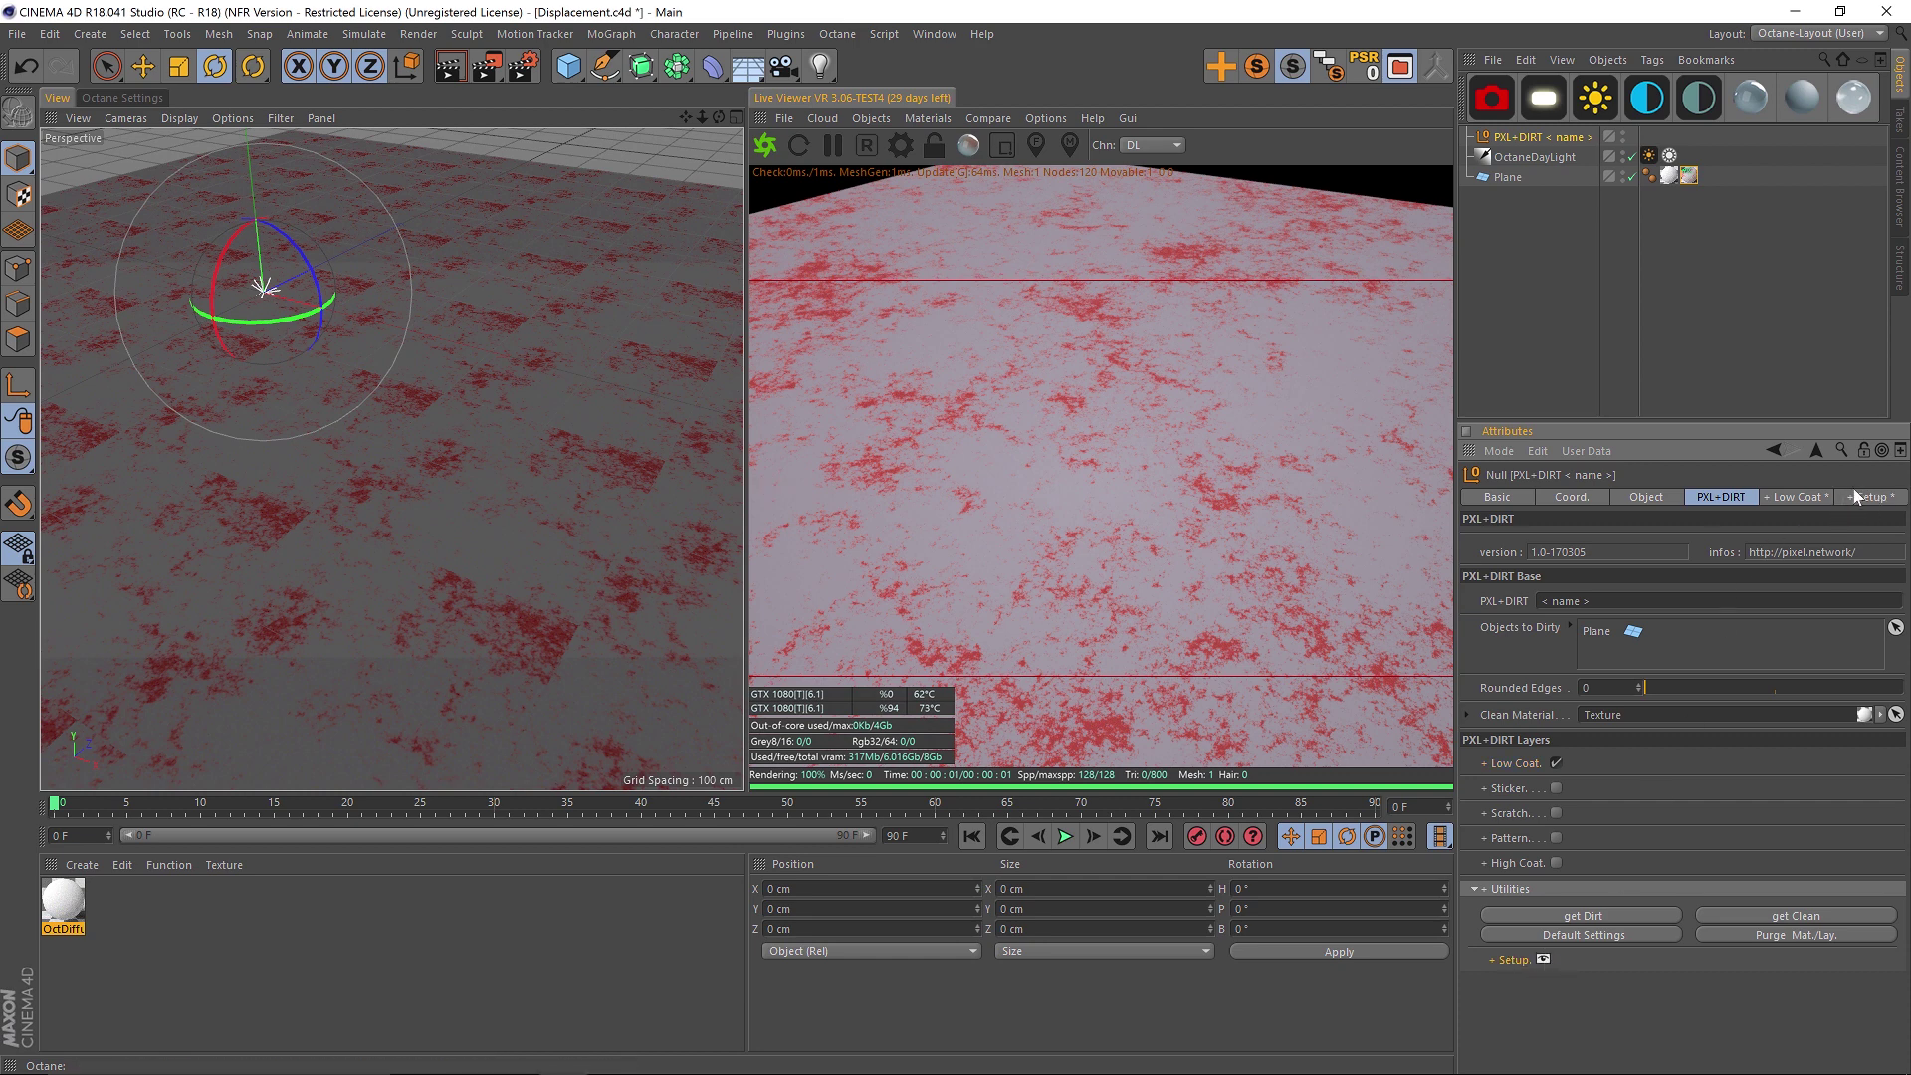
pyautogui.click(1868, 496)
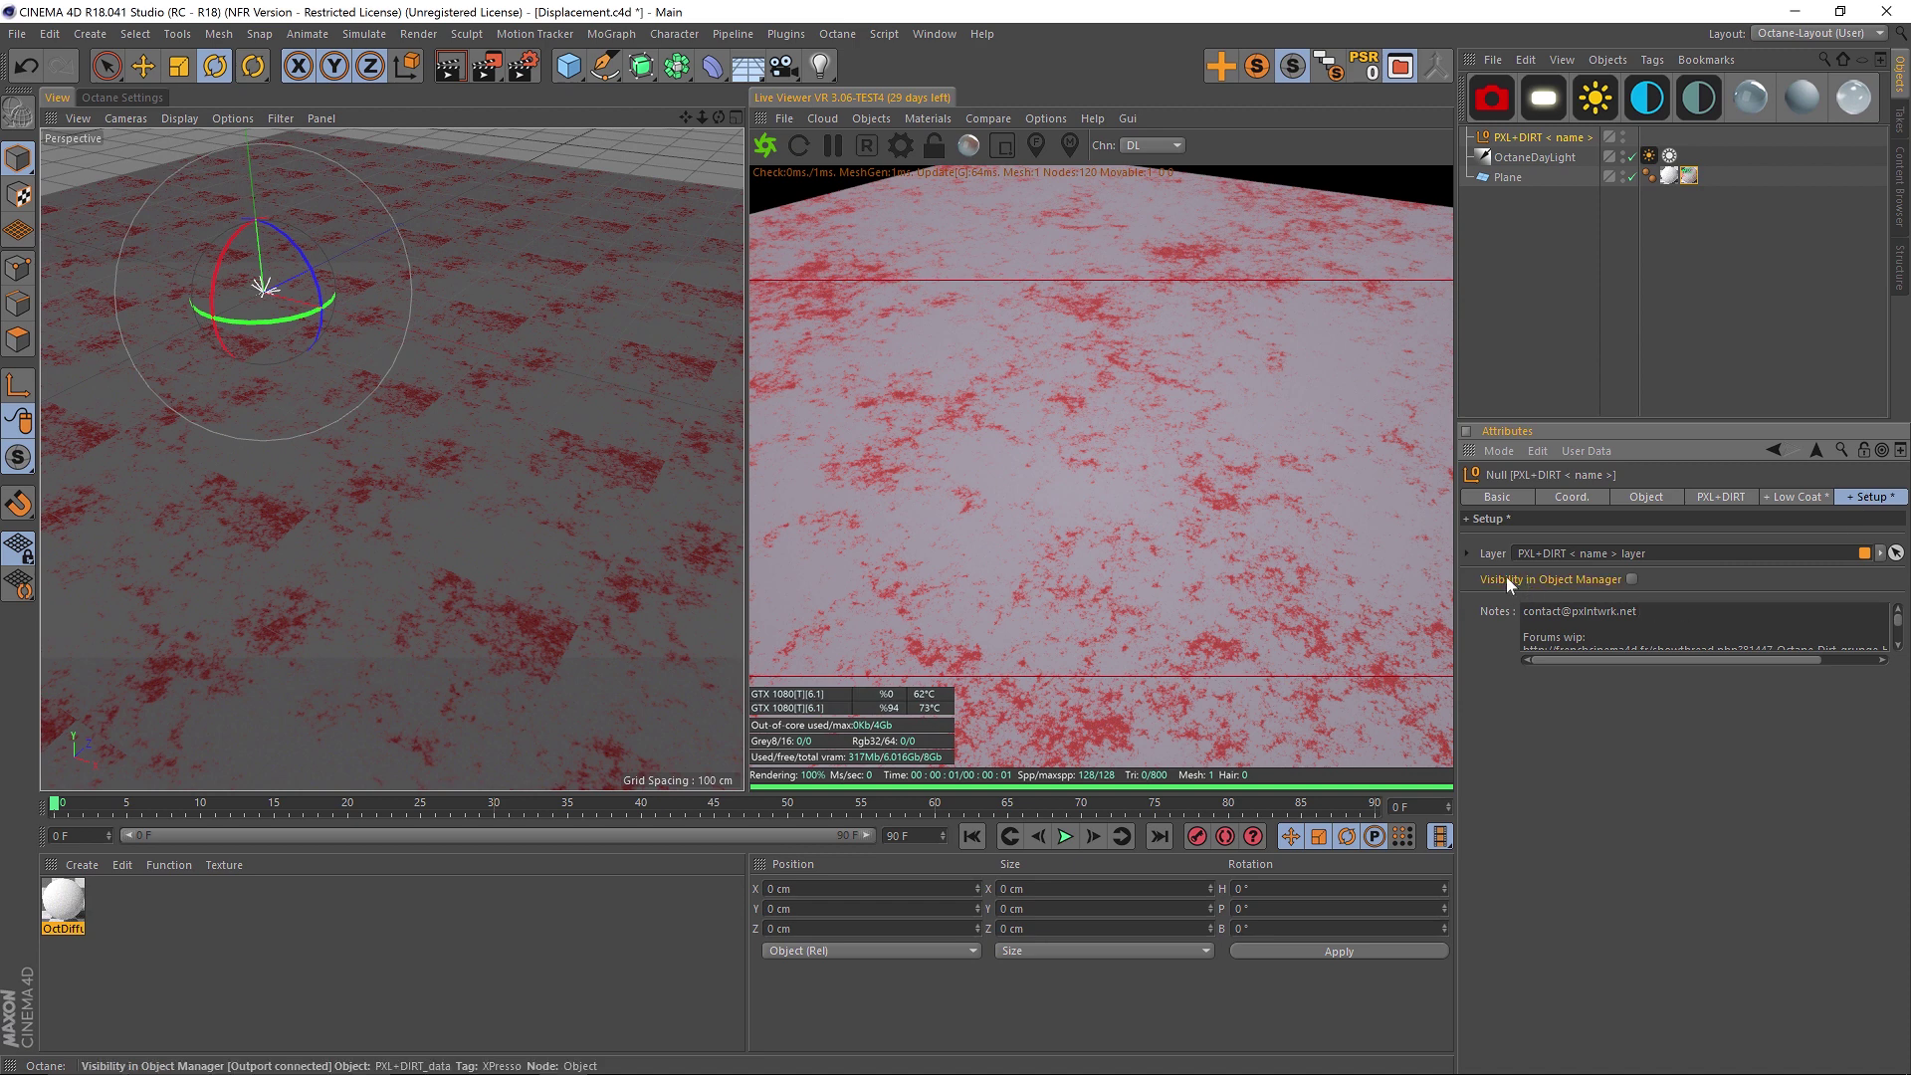
pyautogui.click(1632, 579)
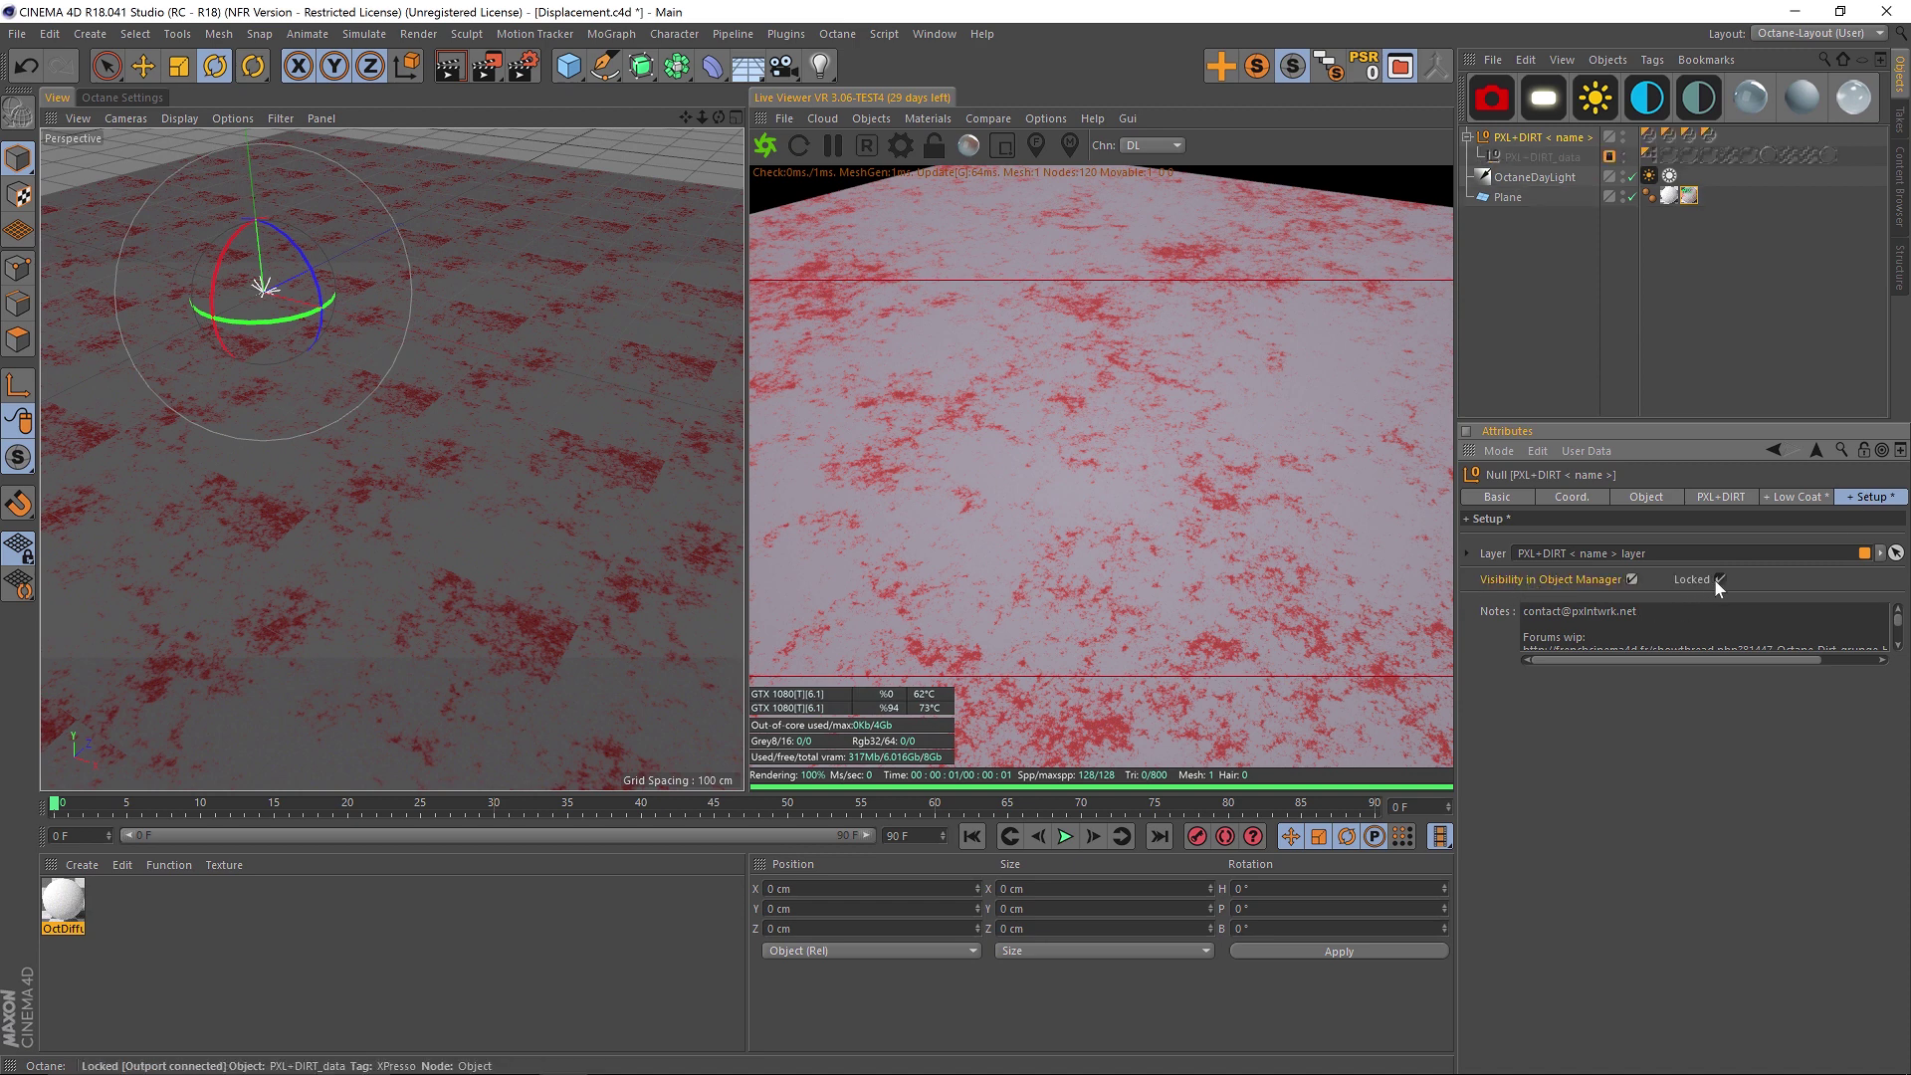
pyautogui.click(1721, 581)
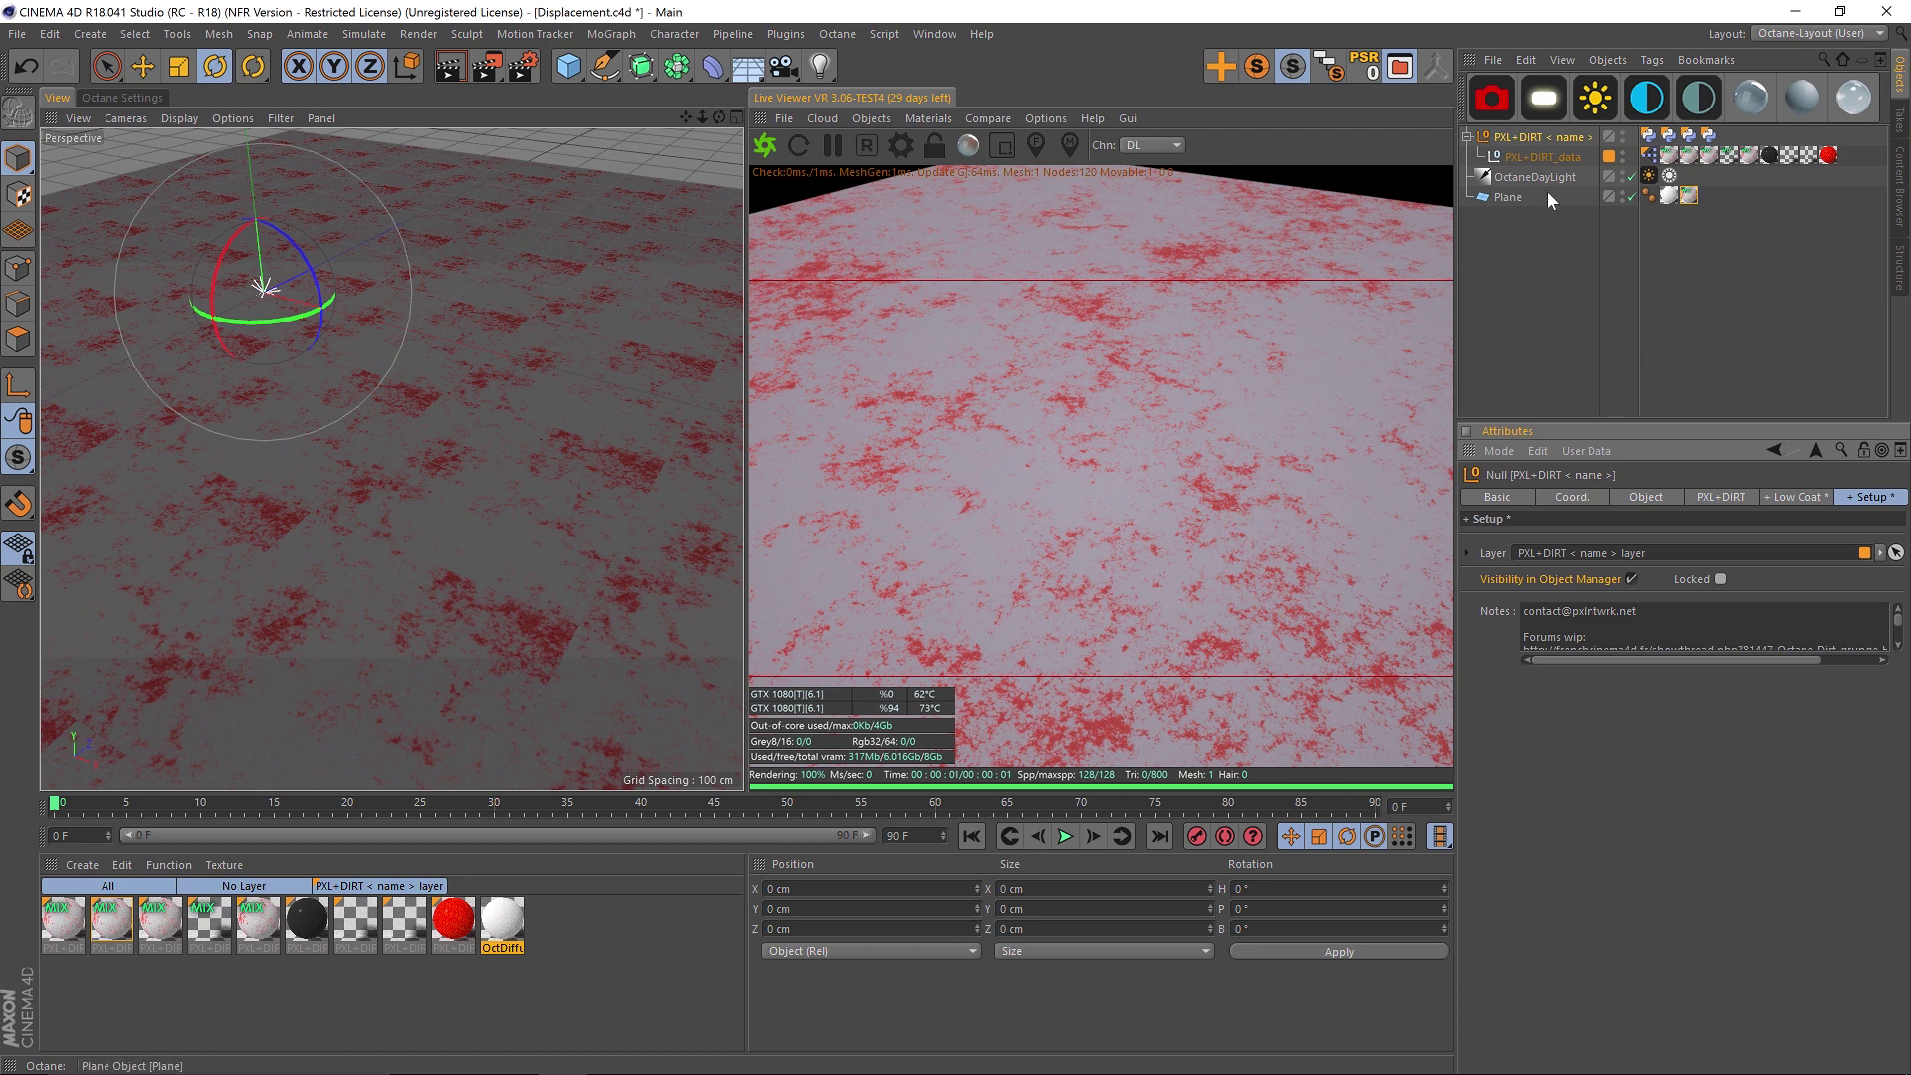
pyautogui.click(928, 119)
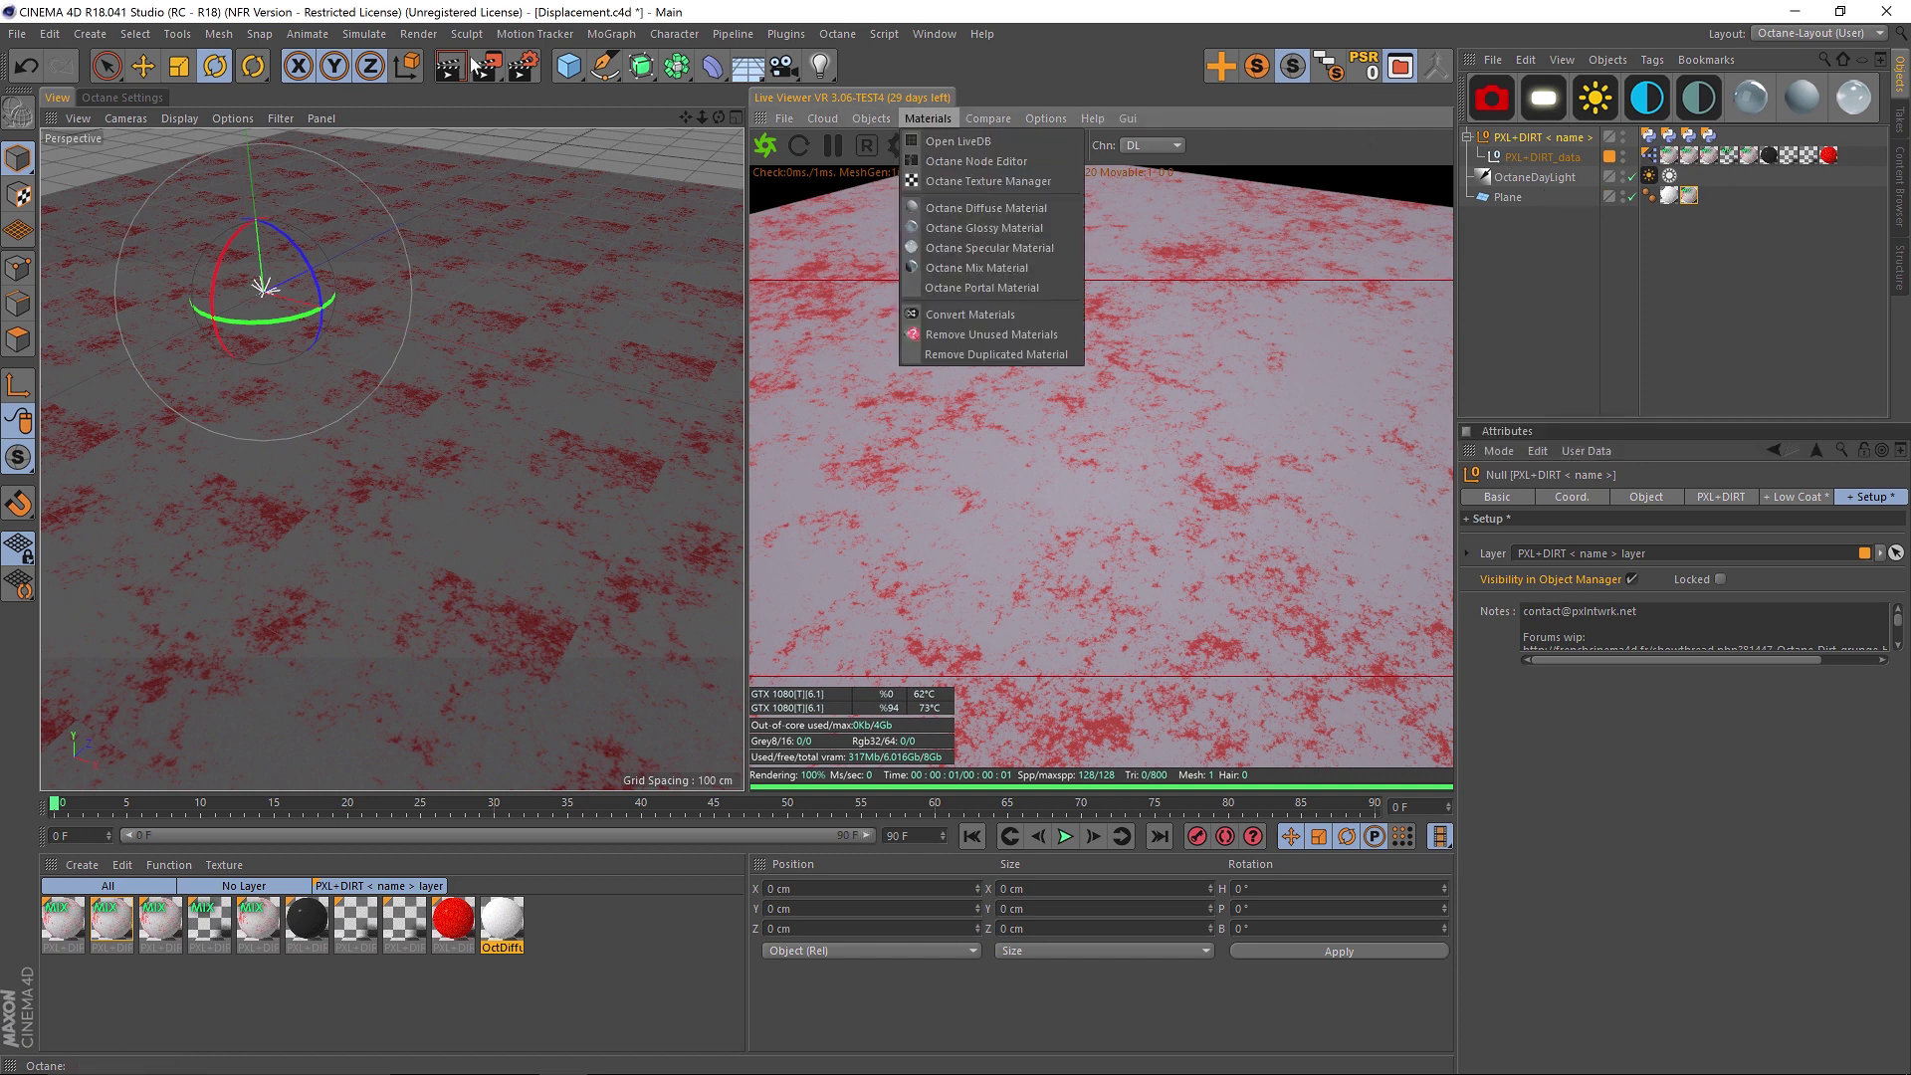
# - Create an OctMix Octane Mix material and open its Use displacement channel in the Material Editor
pyautogui.click(977, 268)
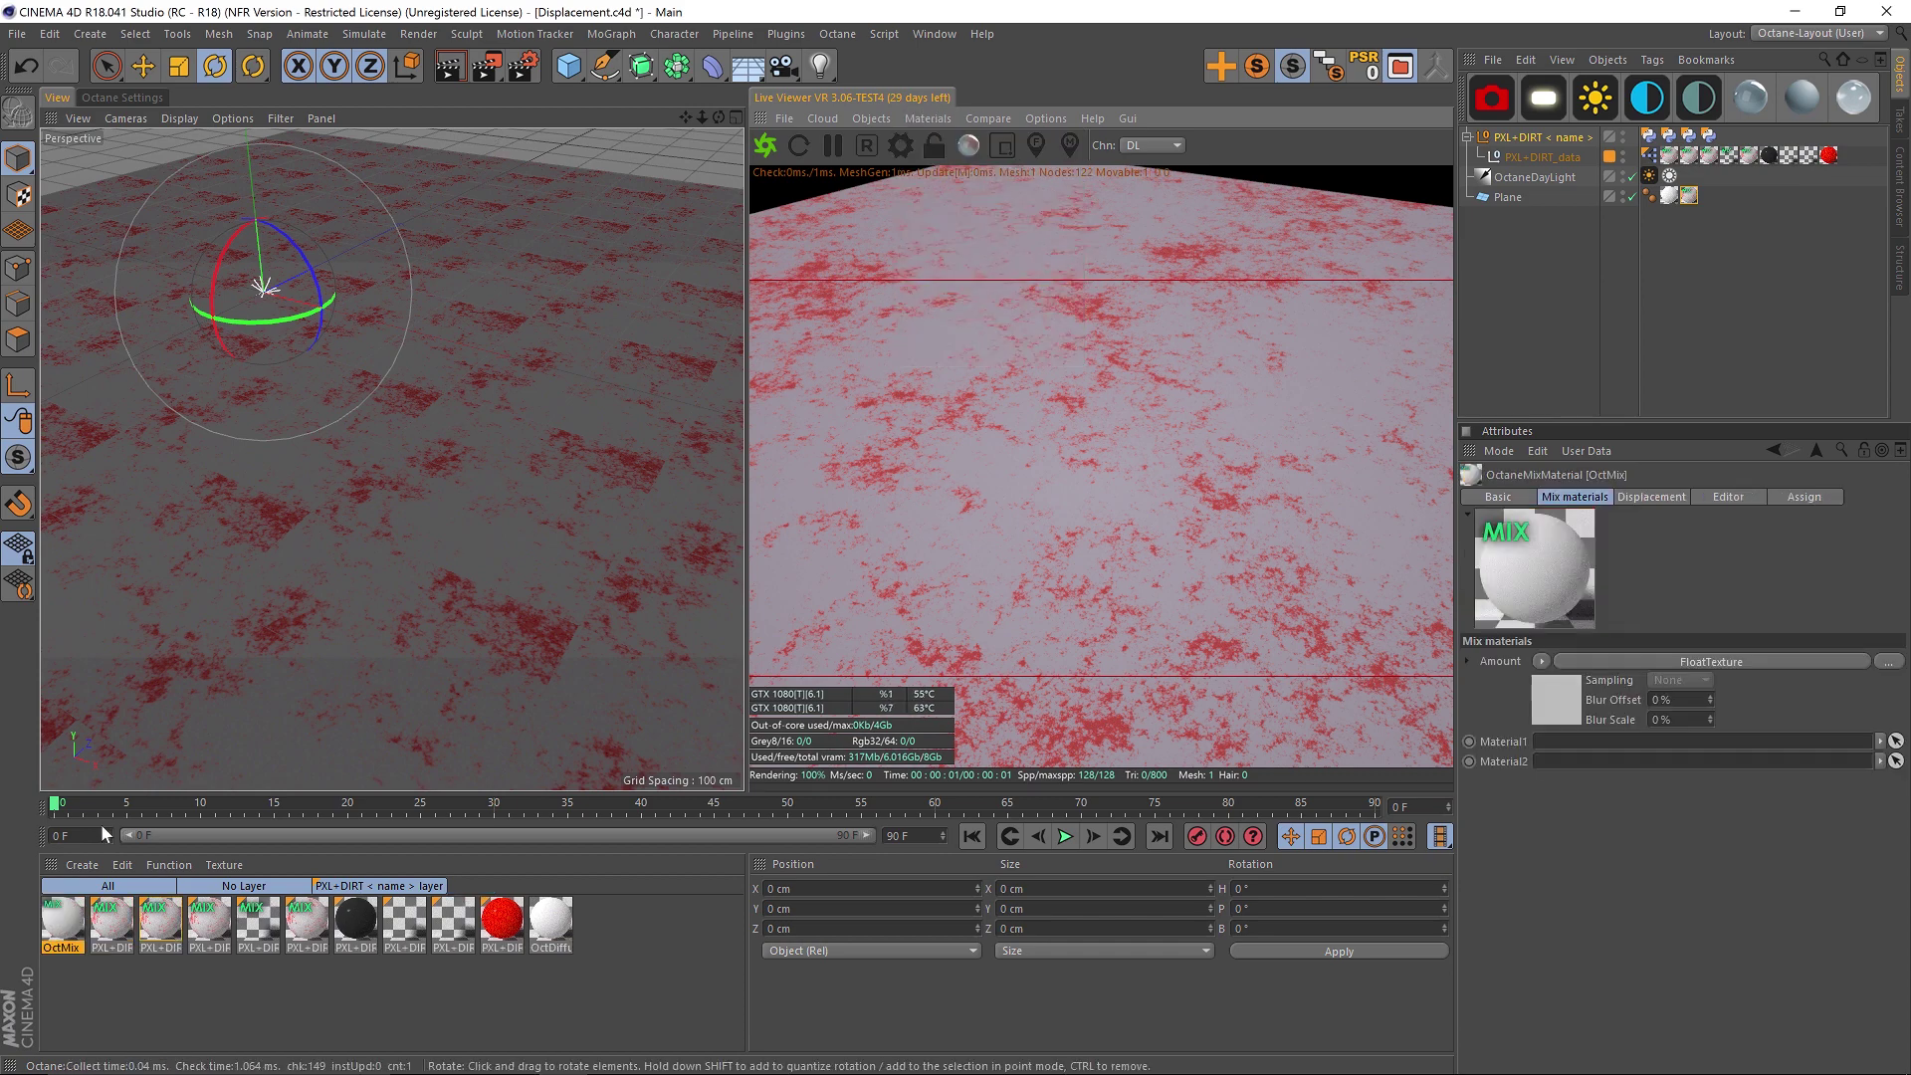
pyautogui.doubleClick(64, 918)
pyautogui.doubleClick(61, 923)
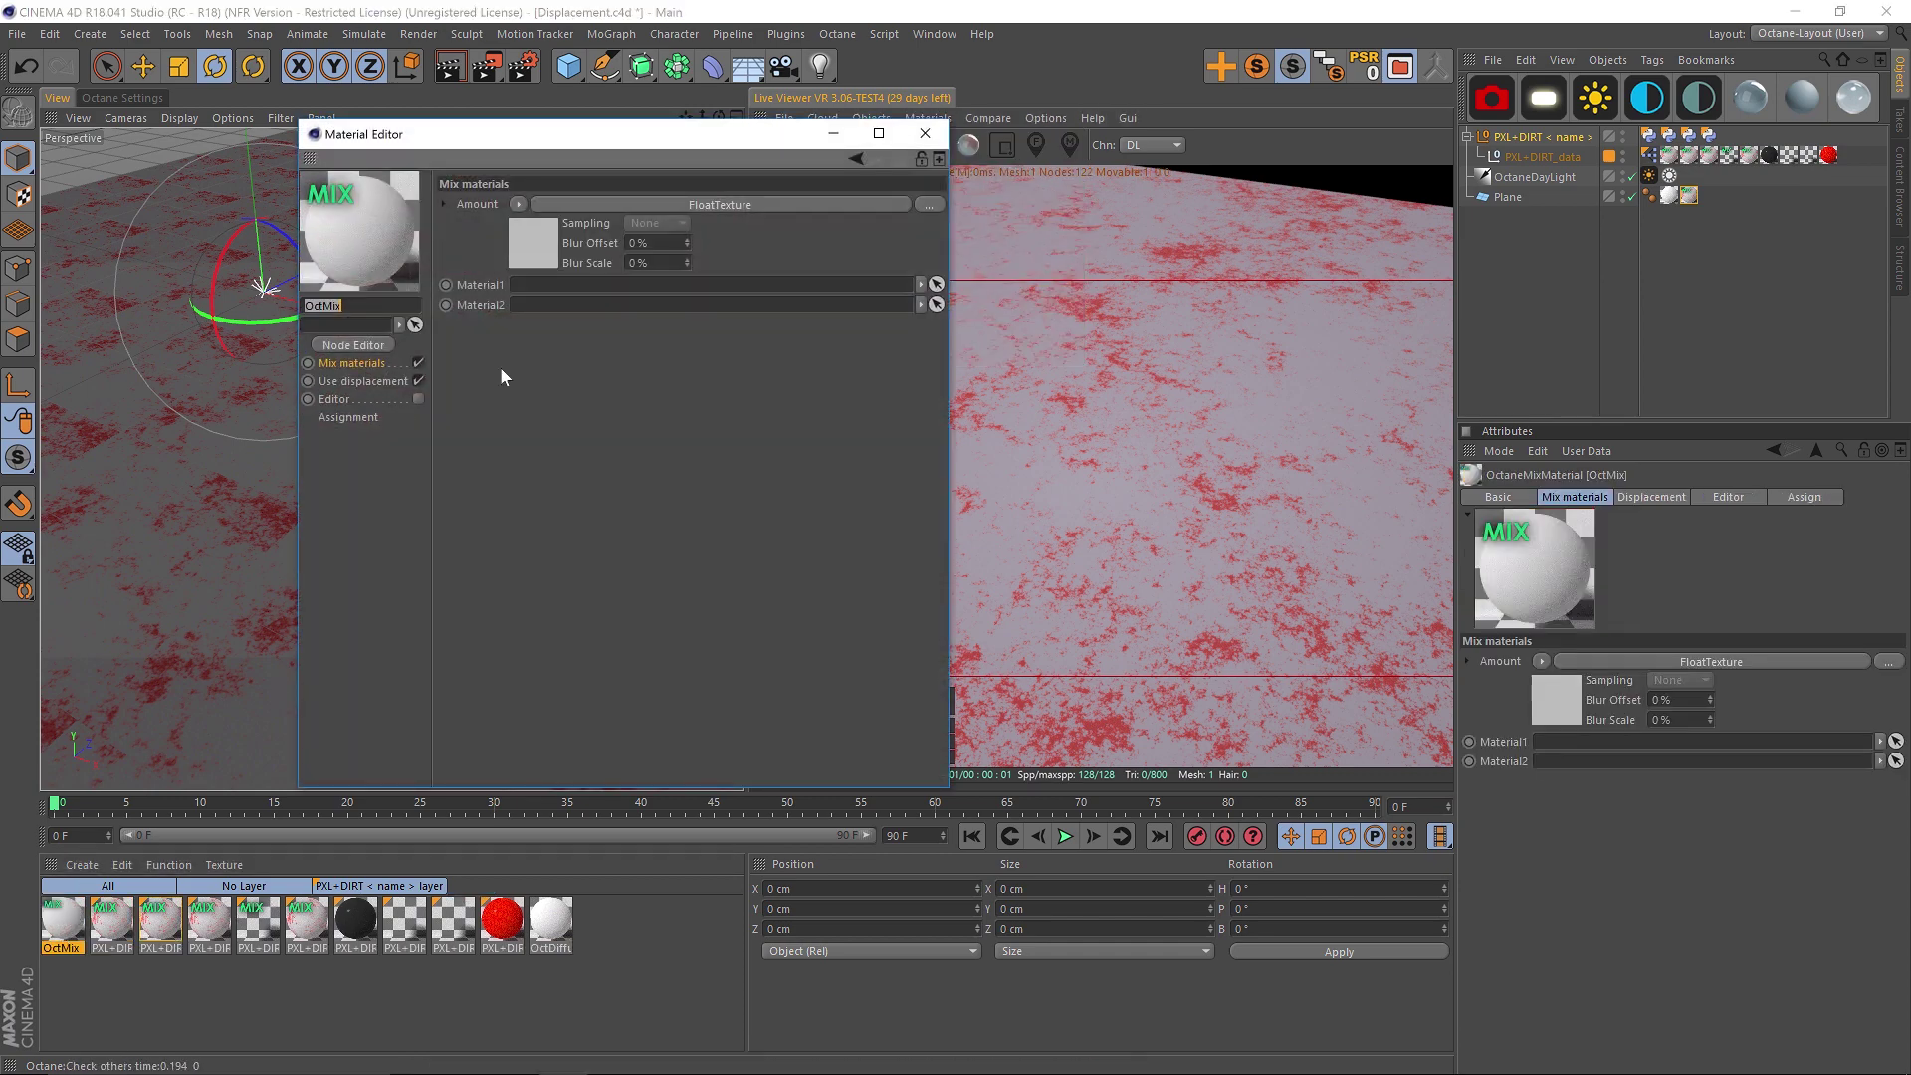
pyautogui.moveTo(572, 149); pyautogui.dragTo(847, 189)
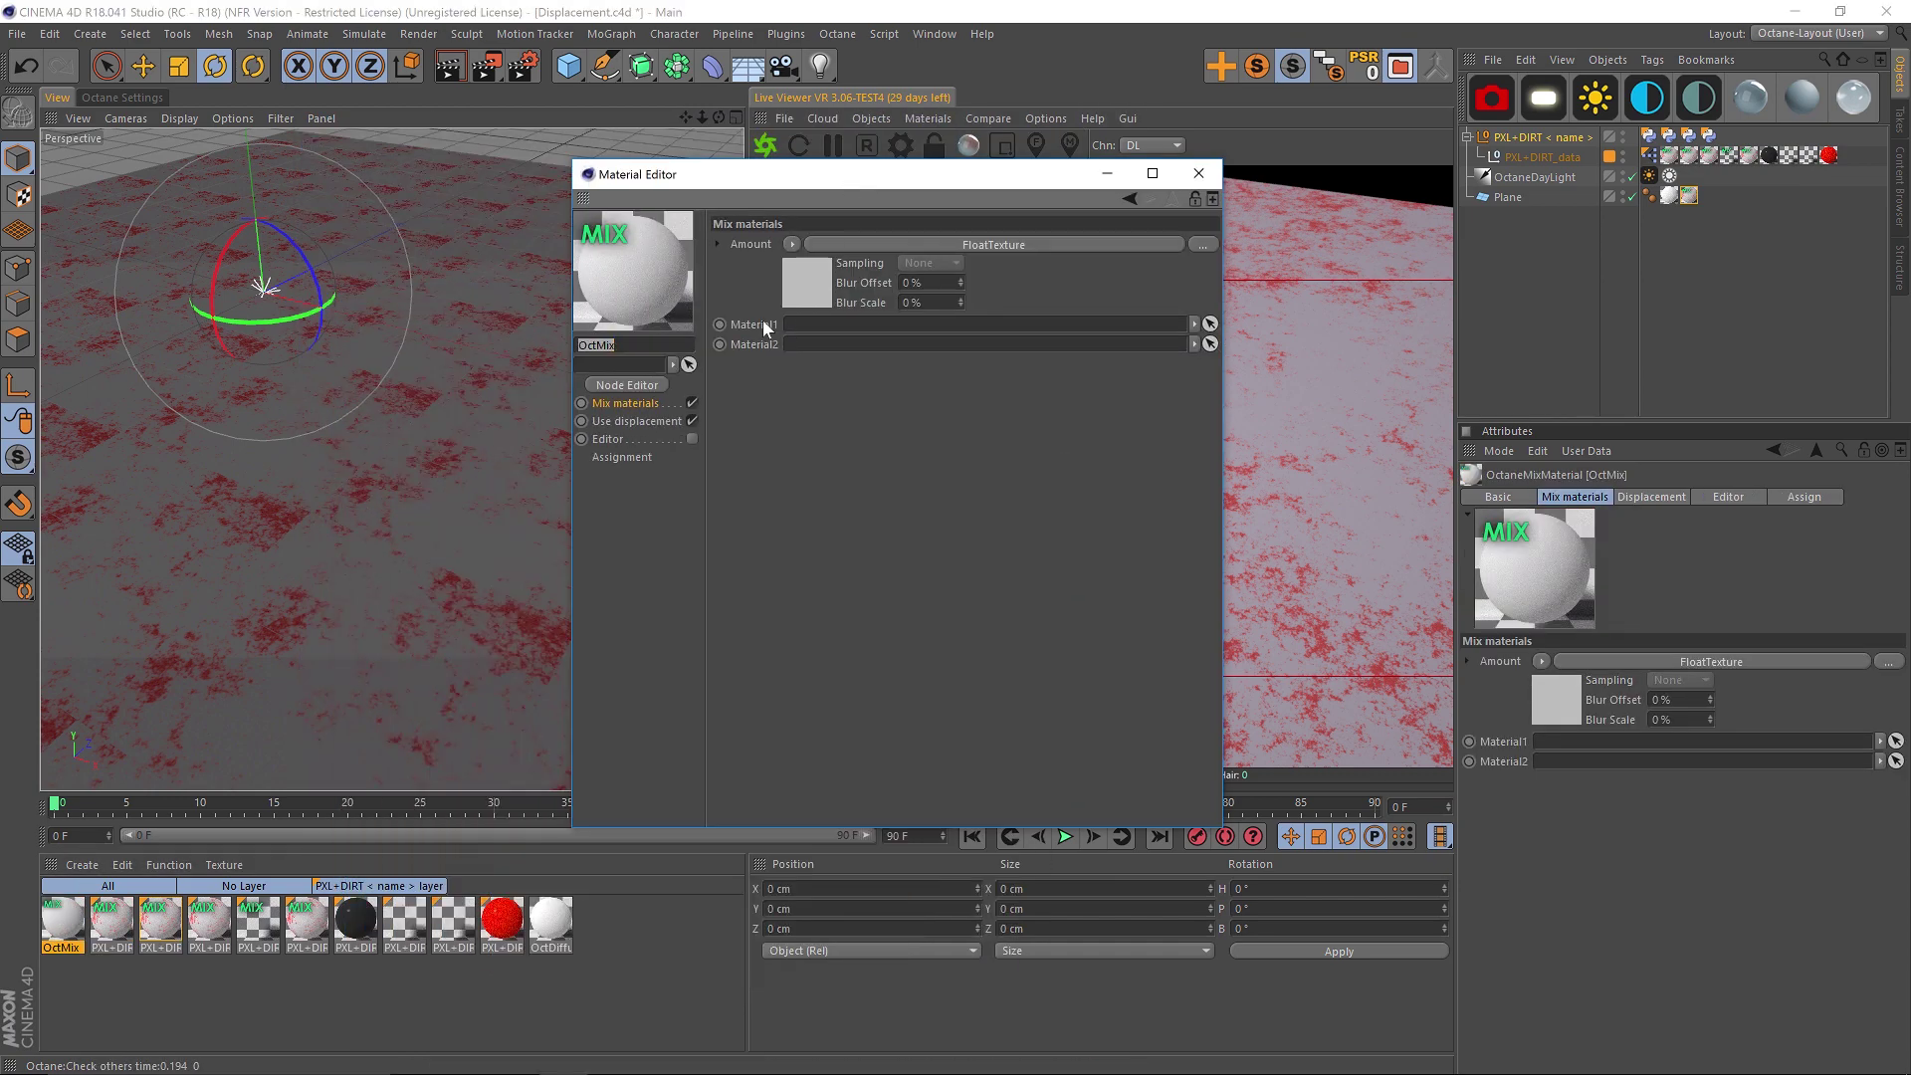
pyautogui.moveTo(880, 179); pyautogui.dragTo(750, 151)
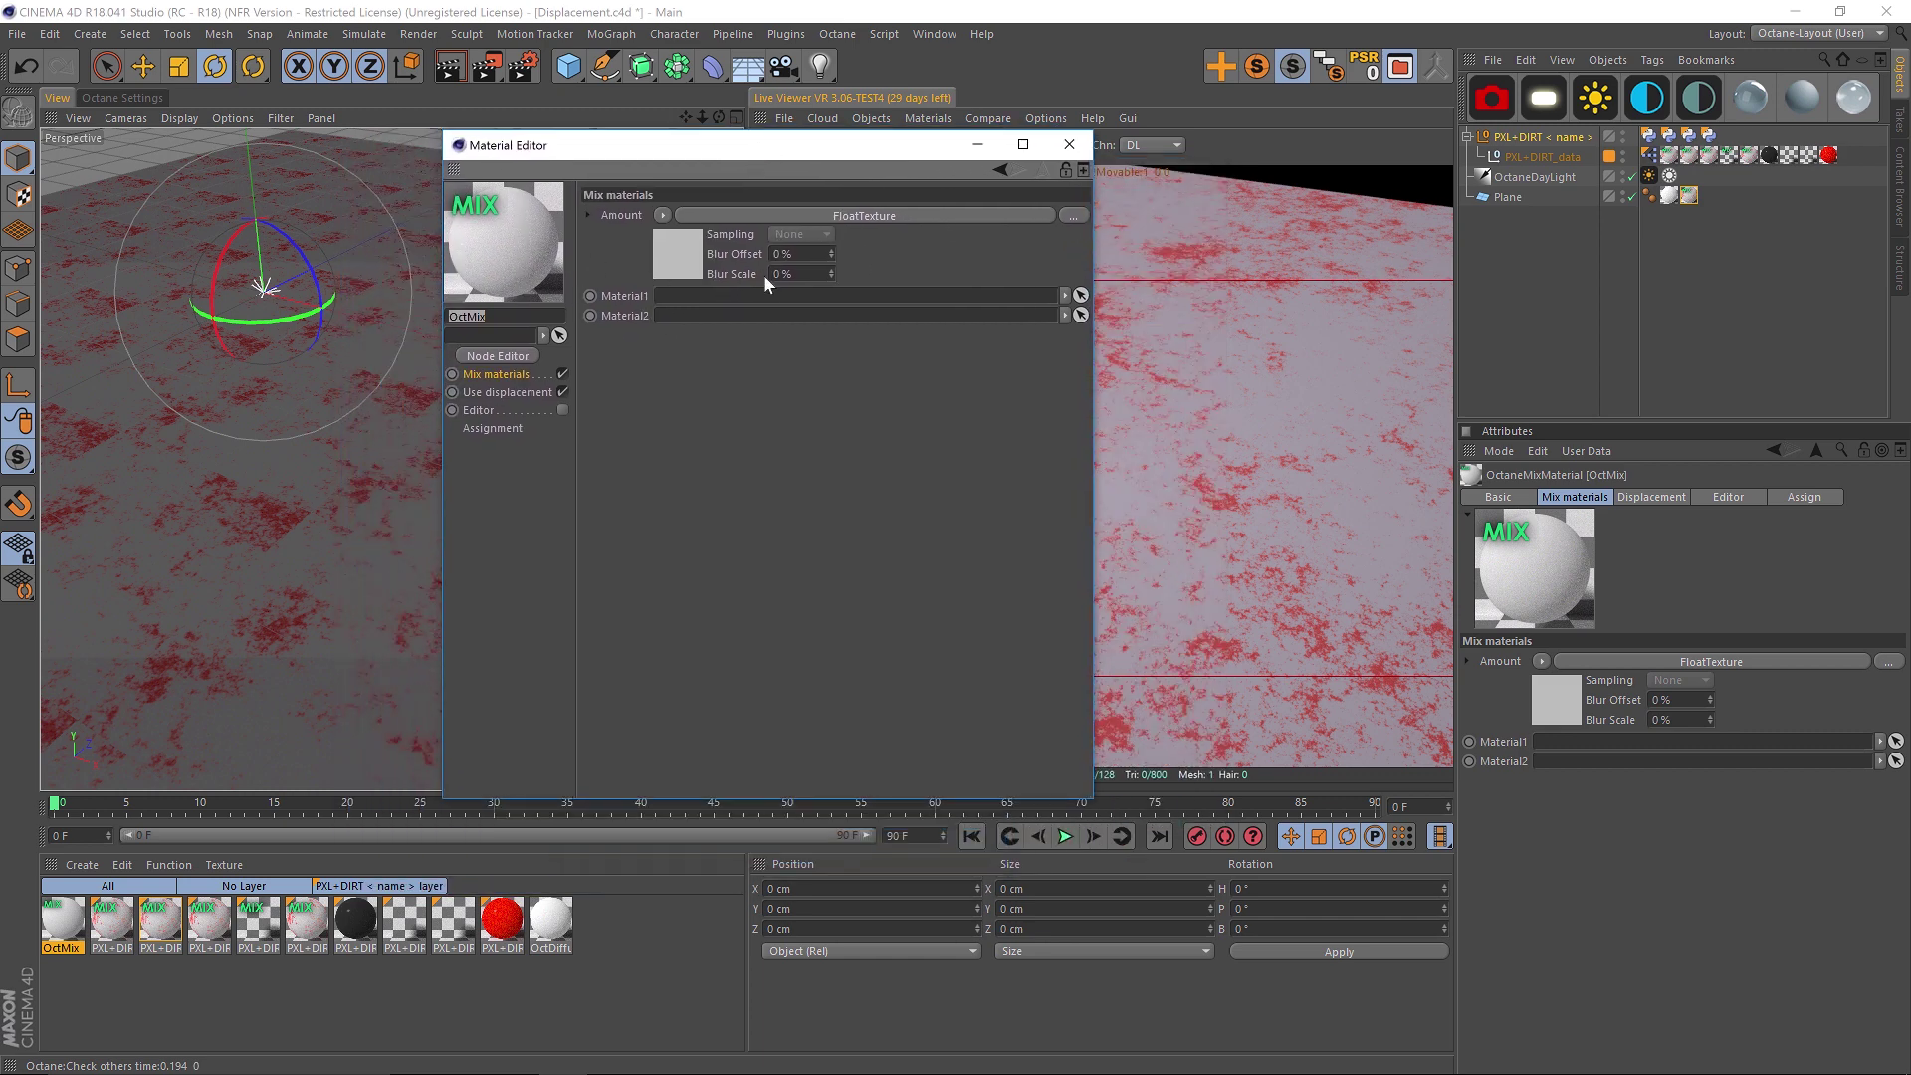
pyautogui.click(503, 392)
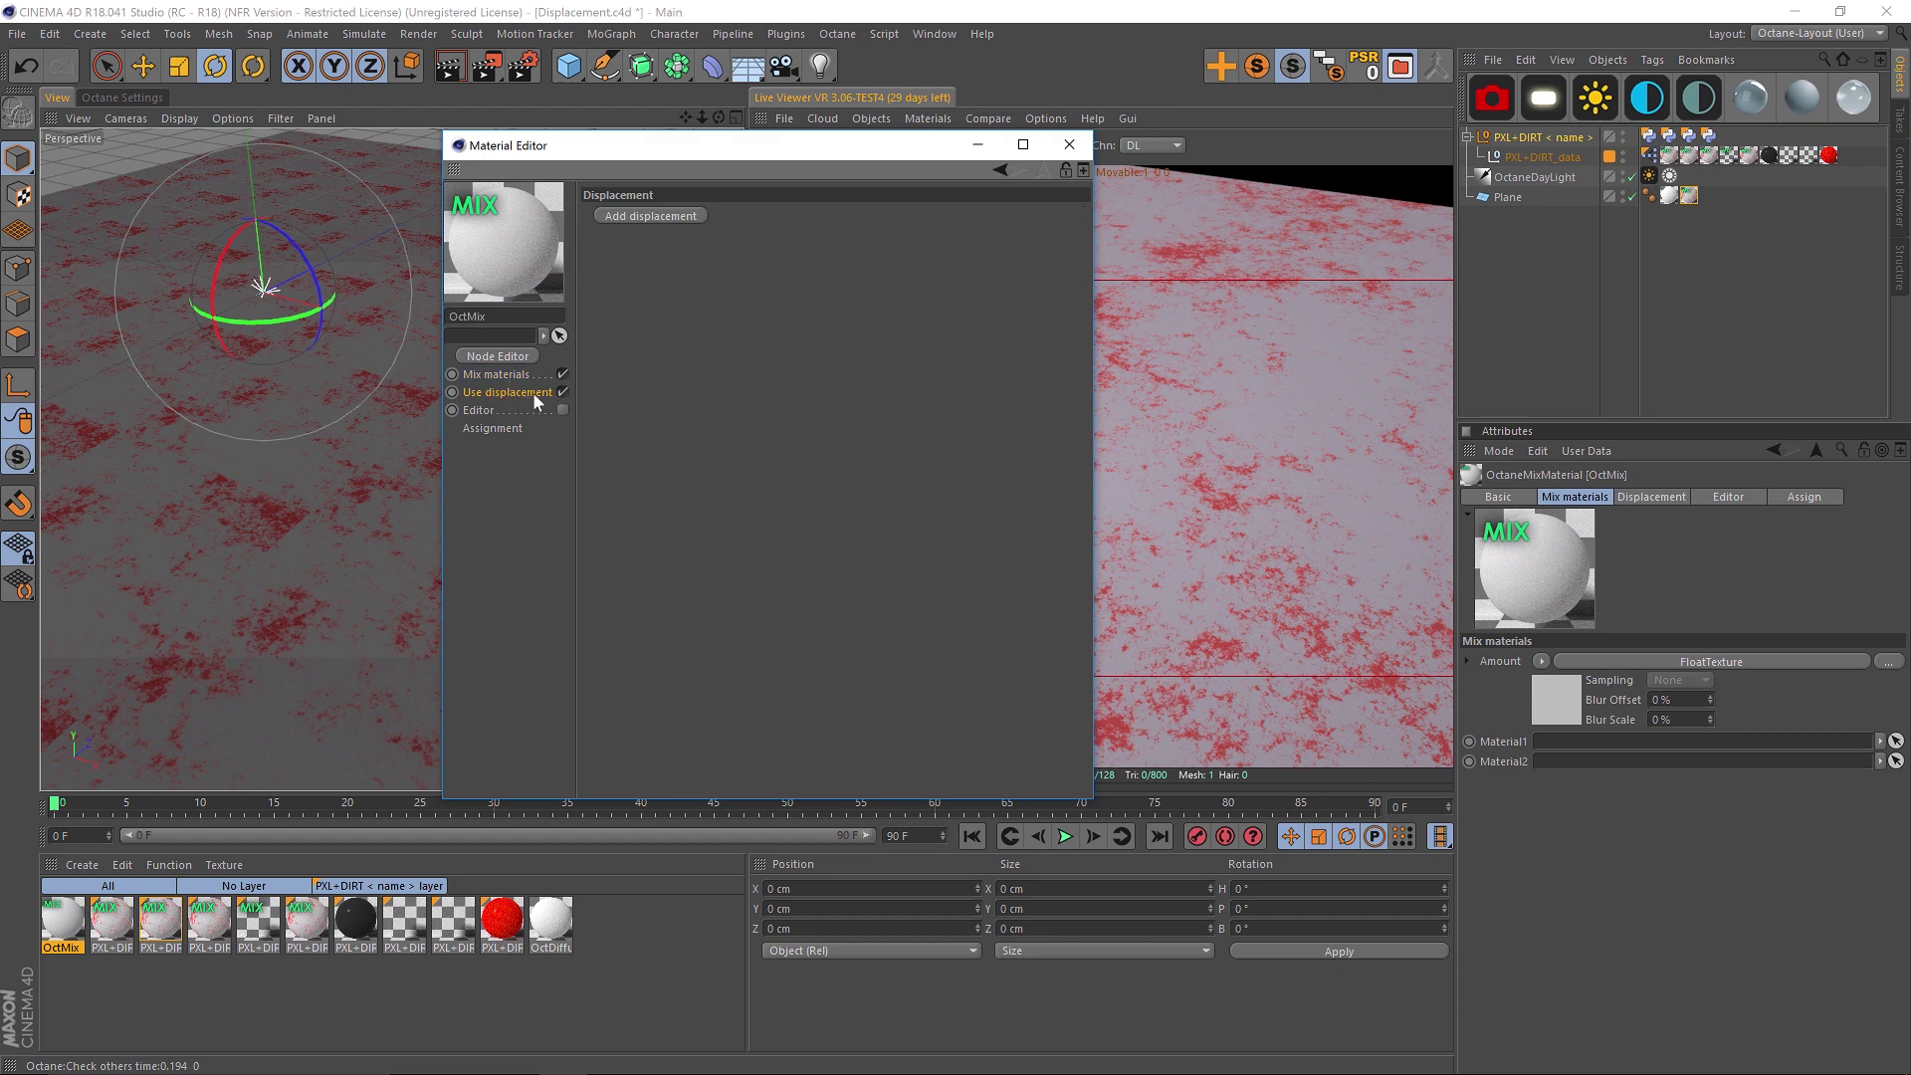
# - Add displacement using SUPERGREEB.jpg to OctMix and apply the material to the Plane
pyautogui.click(652, 217)
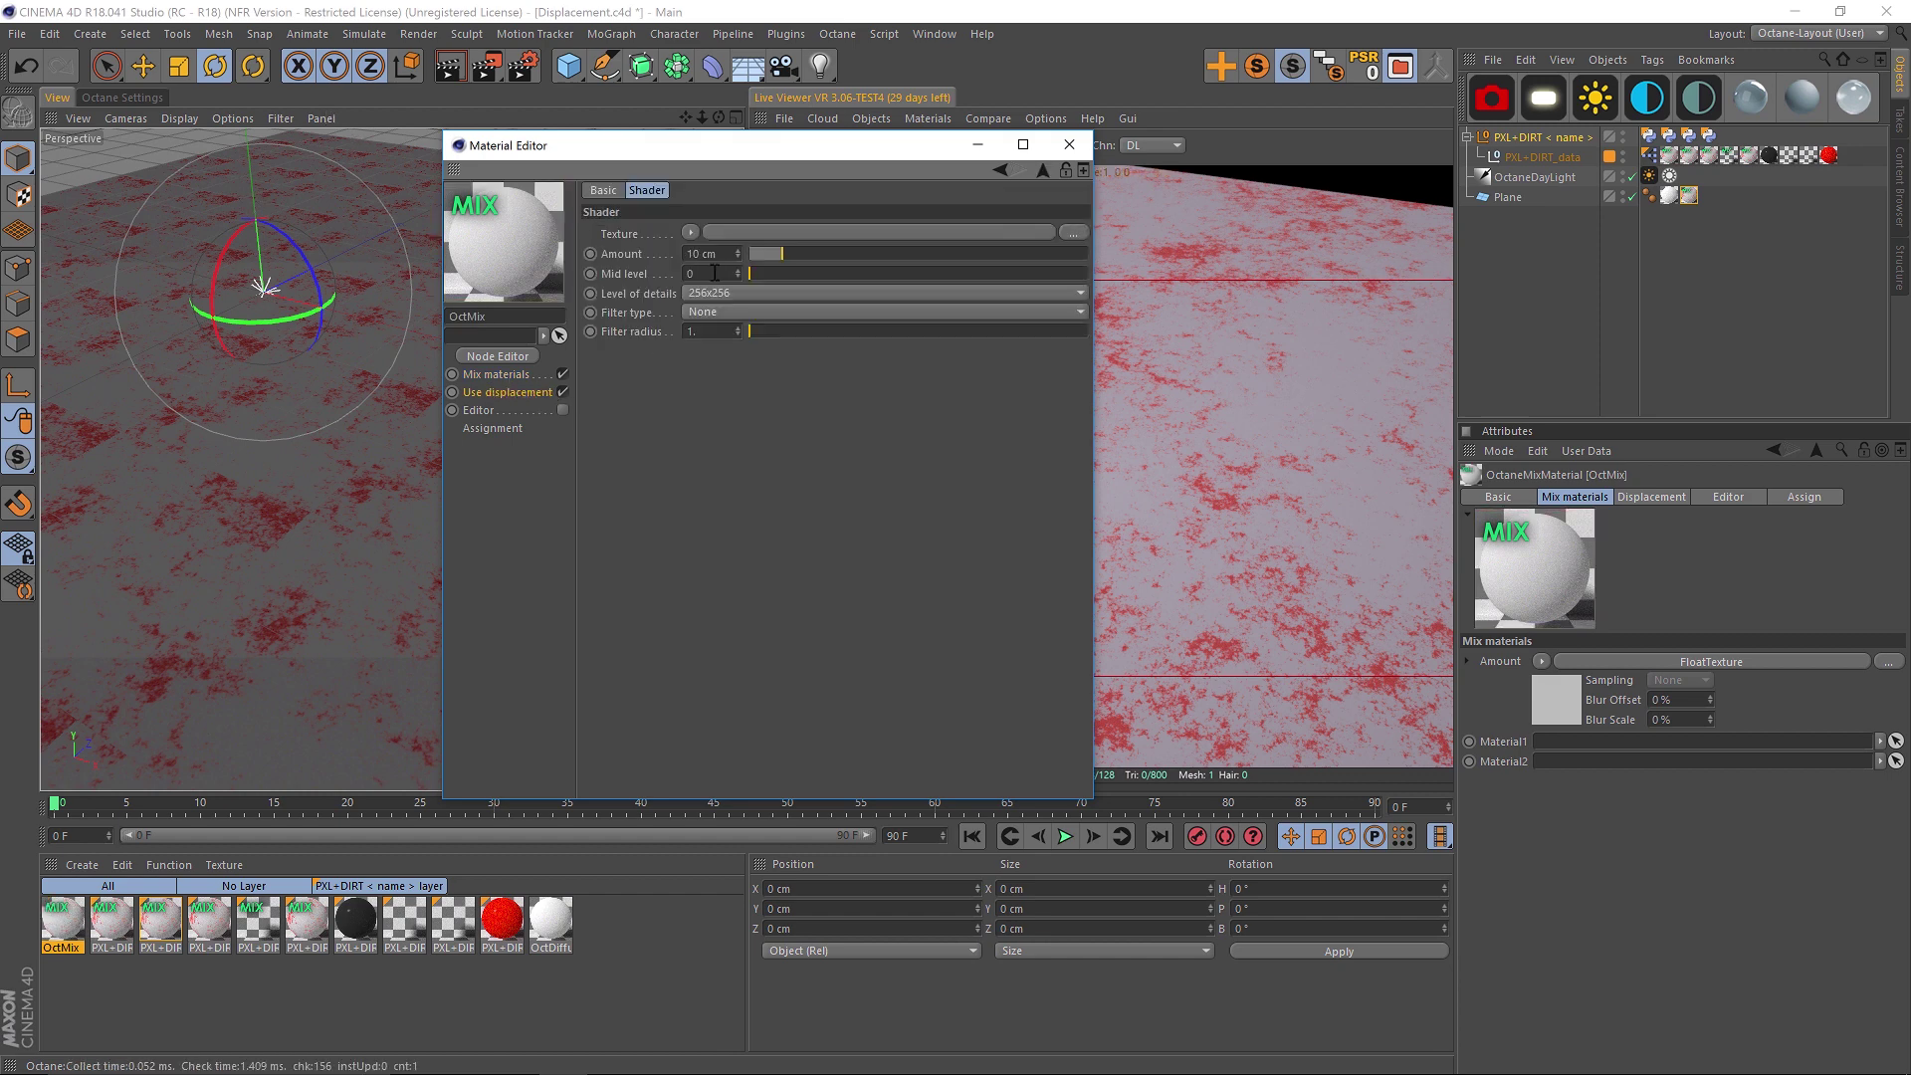
pyautogui.click(1073, 233)
pyautogui.doubleClick(862, 318)
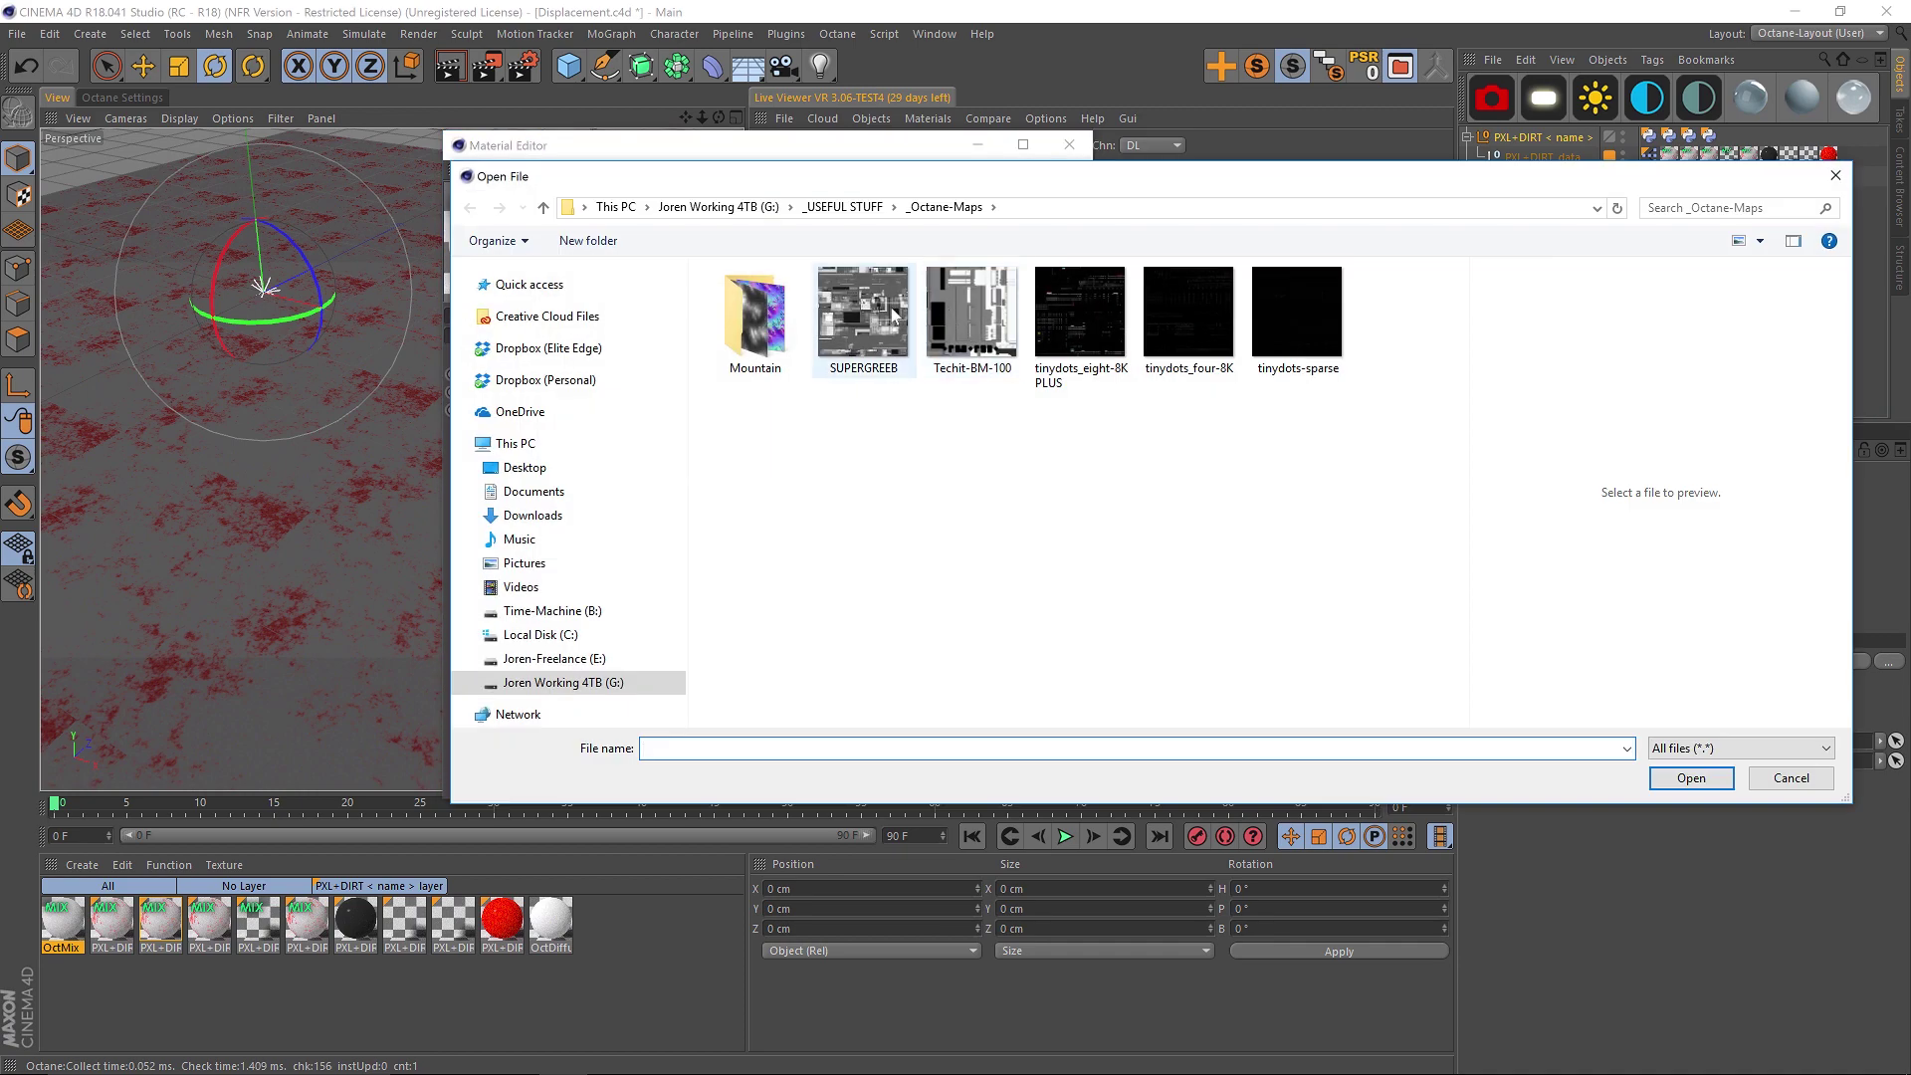
pyautogui.click(1063, 621)
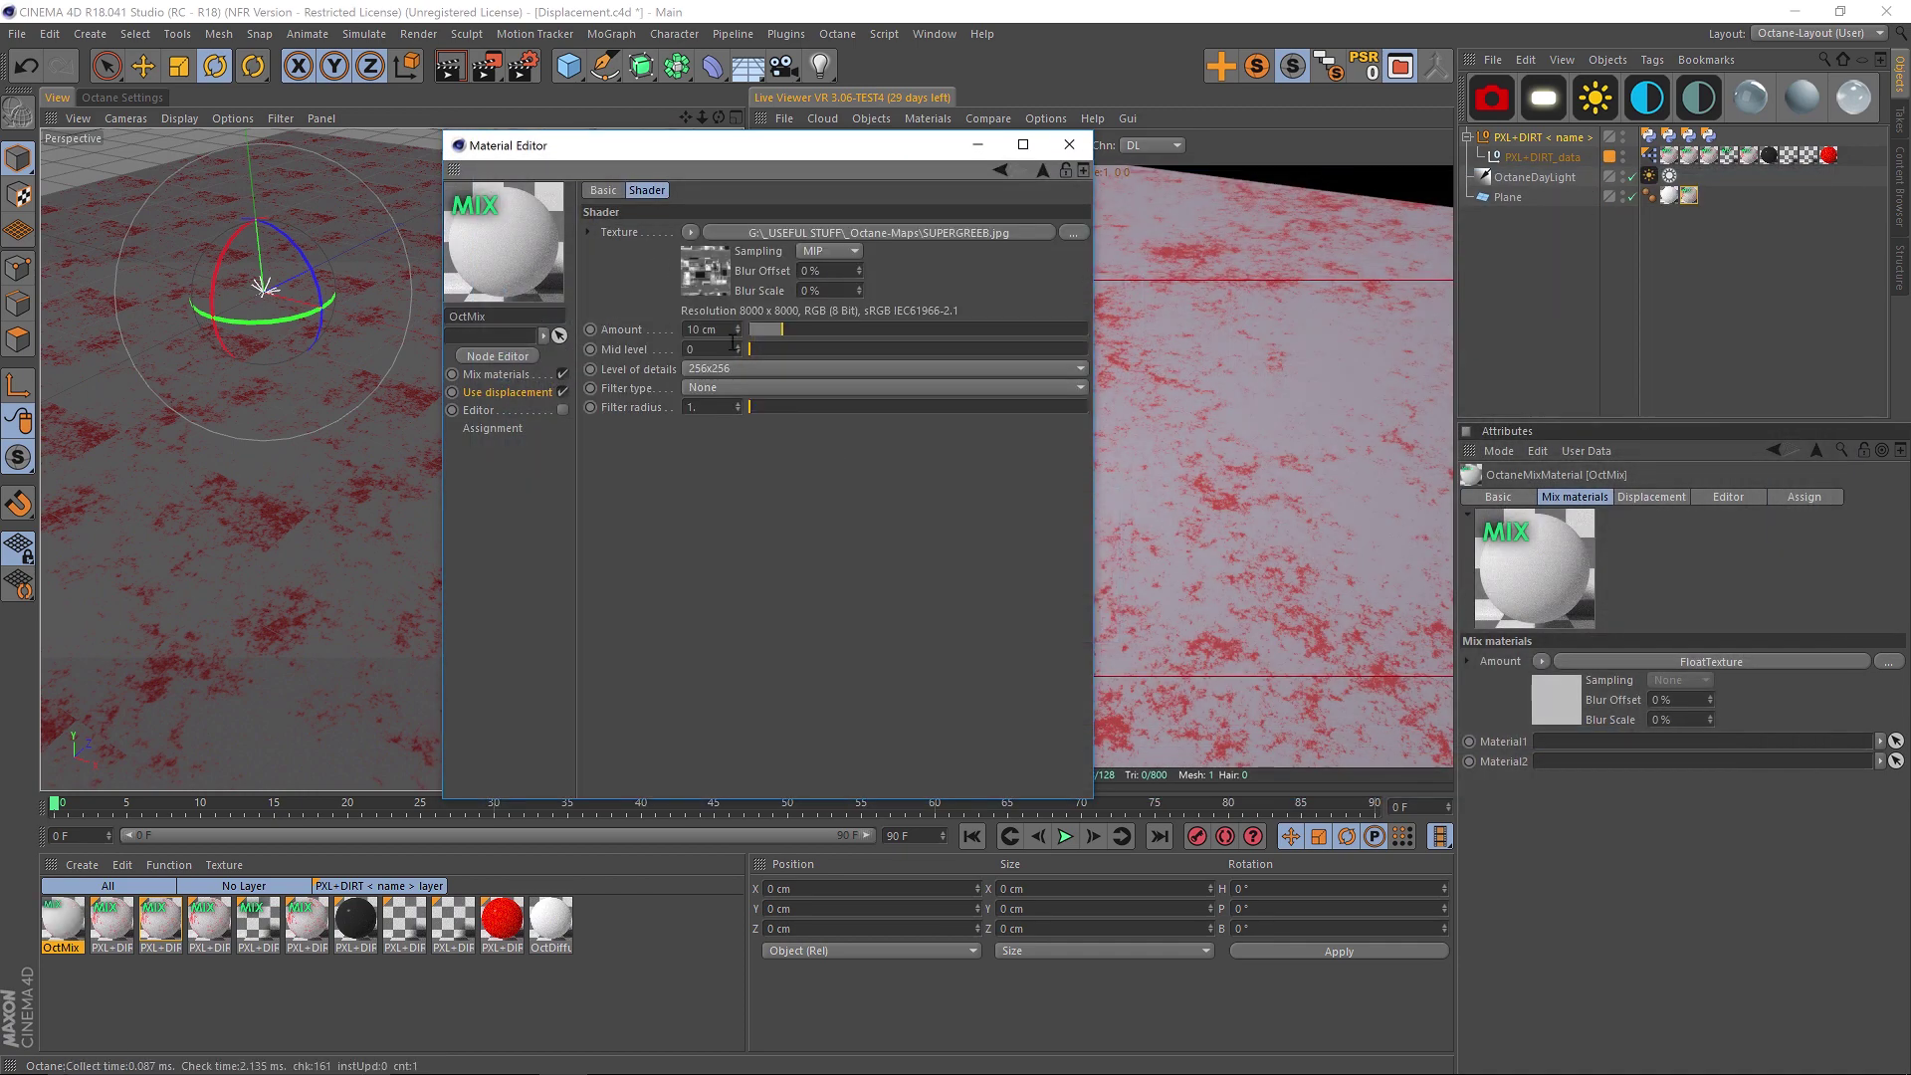
pyautogui.moveTo(786, 154); pyautogui.dragTo(513, 144)
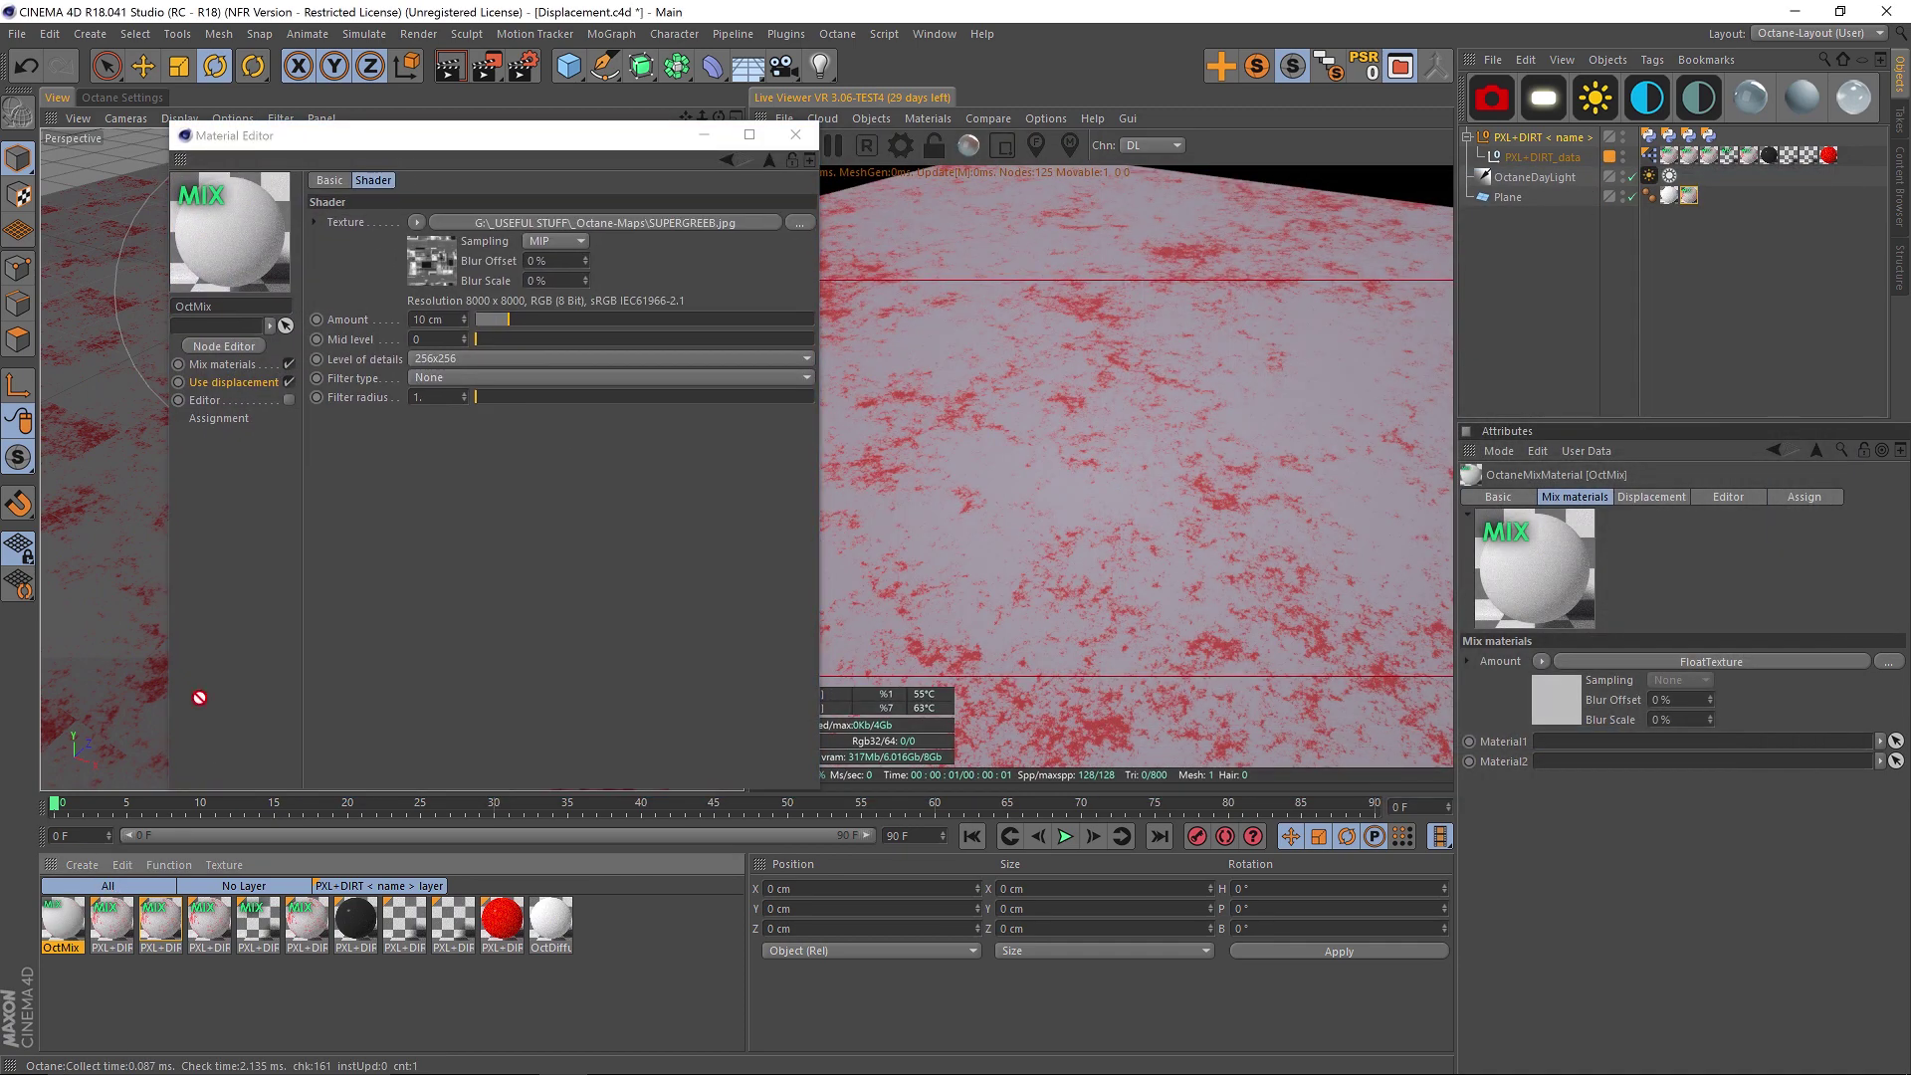
pyautogui.moveTo(757, 103); pyautogui.dragTo(1508, 197)
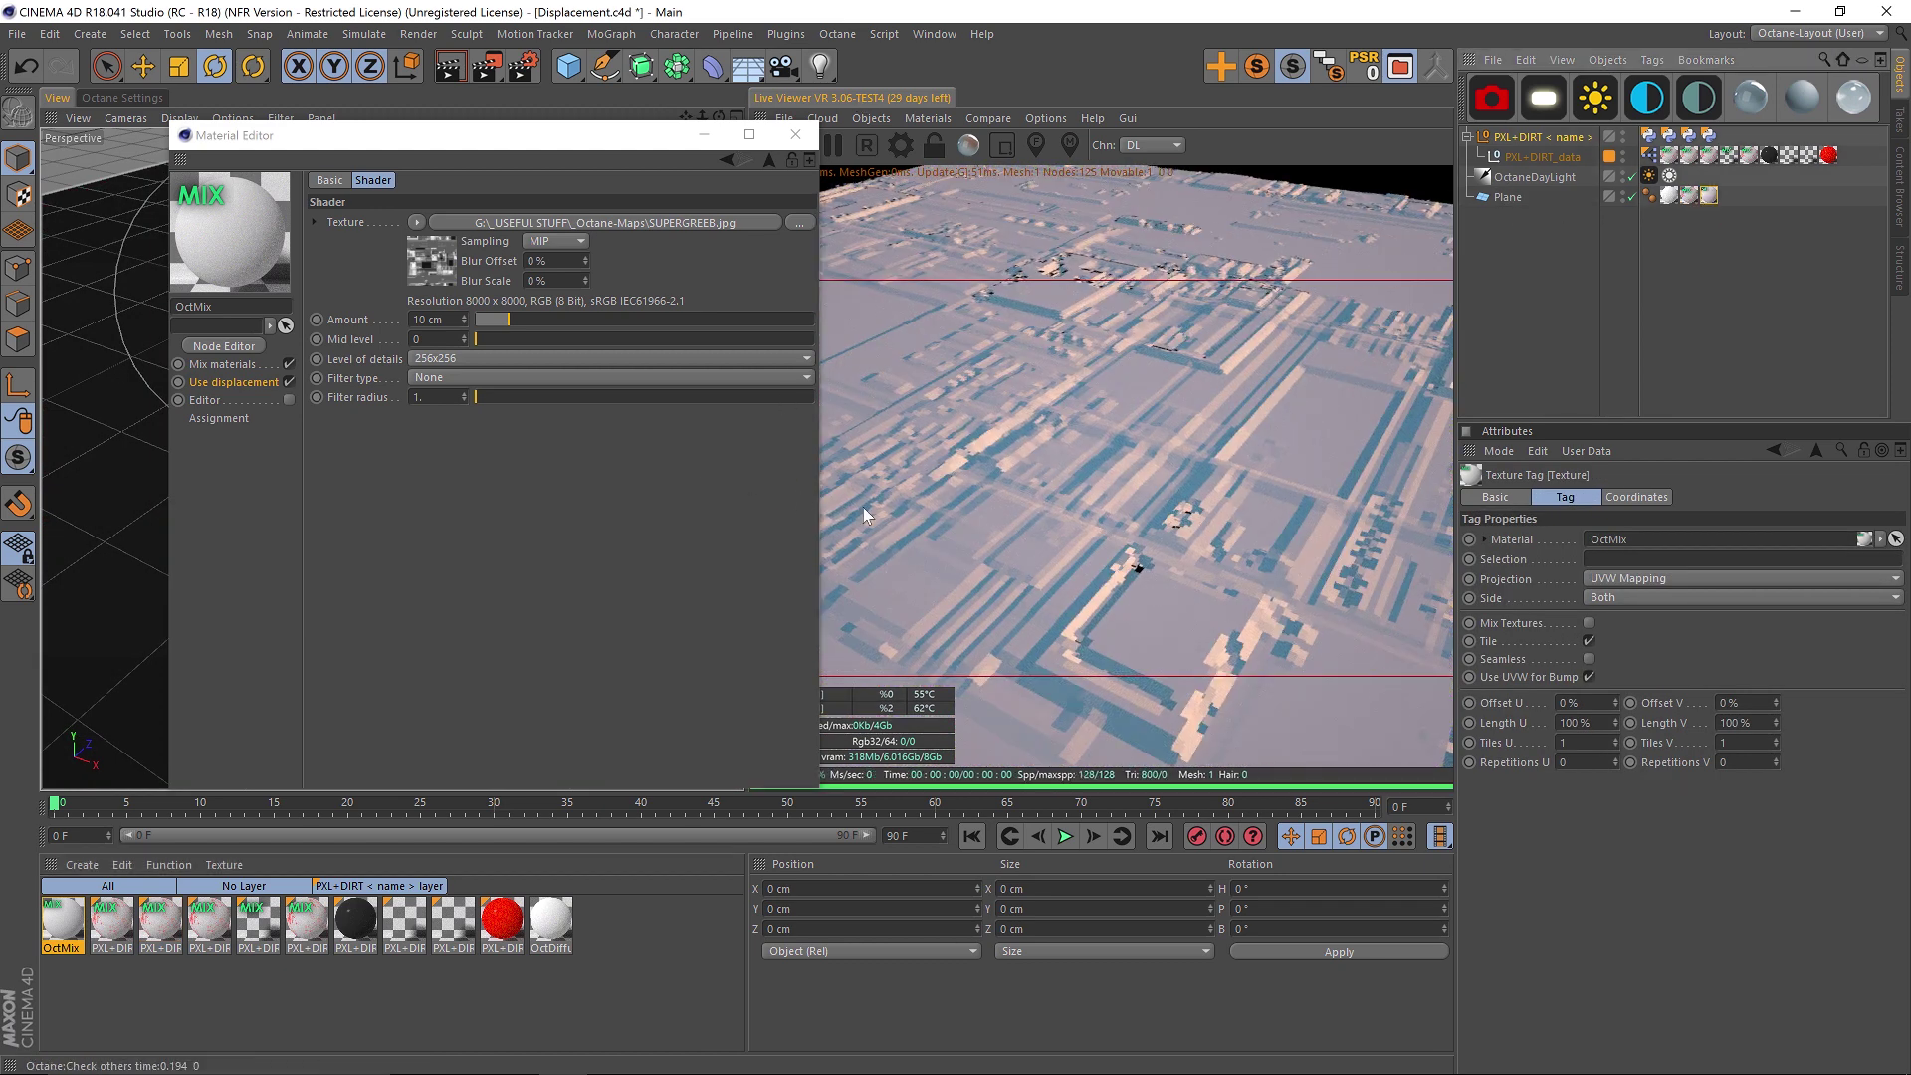
# - Set displacement Amount to 42.9 cm, detail 4096x4096, and Mid level 0.17
pyautogui.moveTo(510, 320); pyautogui.dragTo(619, 319)
pyautogui.click(474, 359)
pyautogui.click(443, 459)
pyautogui.click(535, 340)
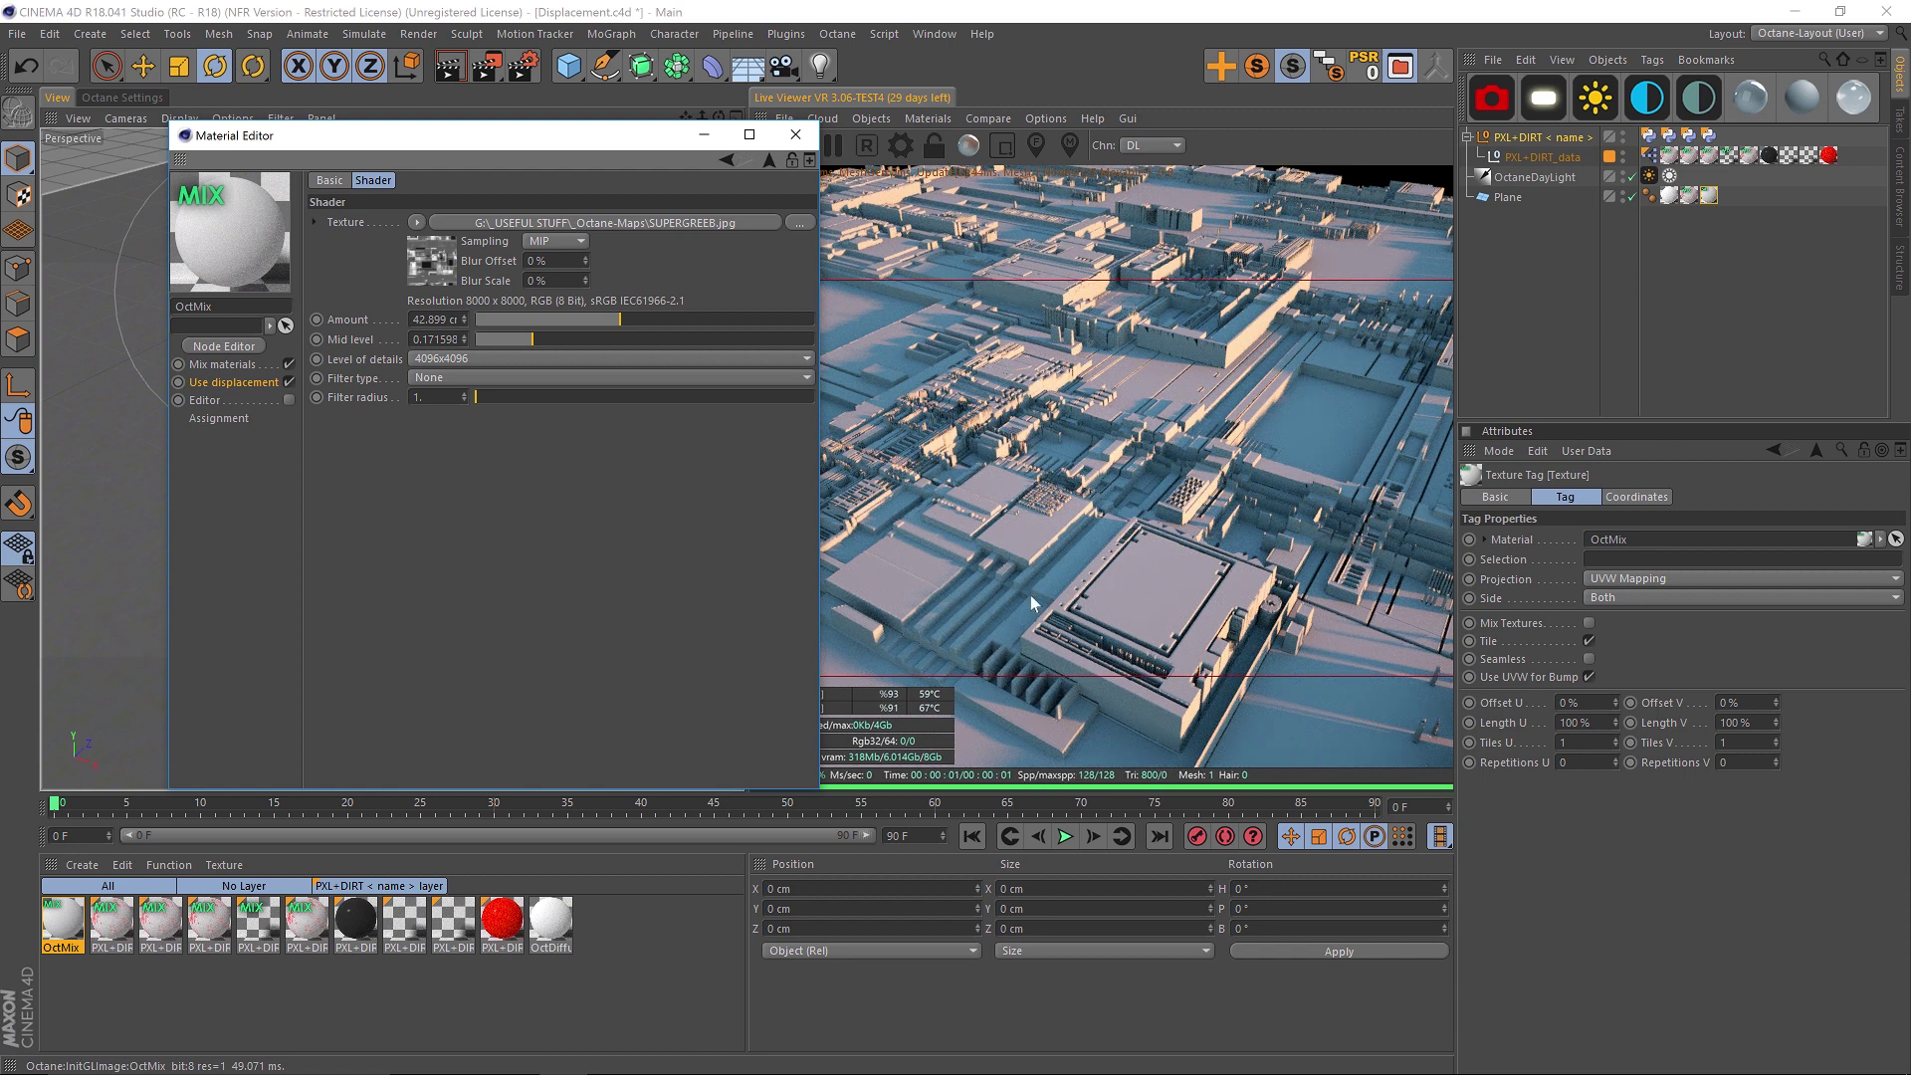
# - Link the PXL+DIRT material as OctMix's Material1, clear the Amount shader, and set Amount to 1
pyautogui.click(199, 365)
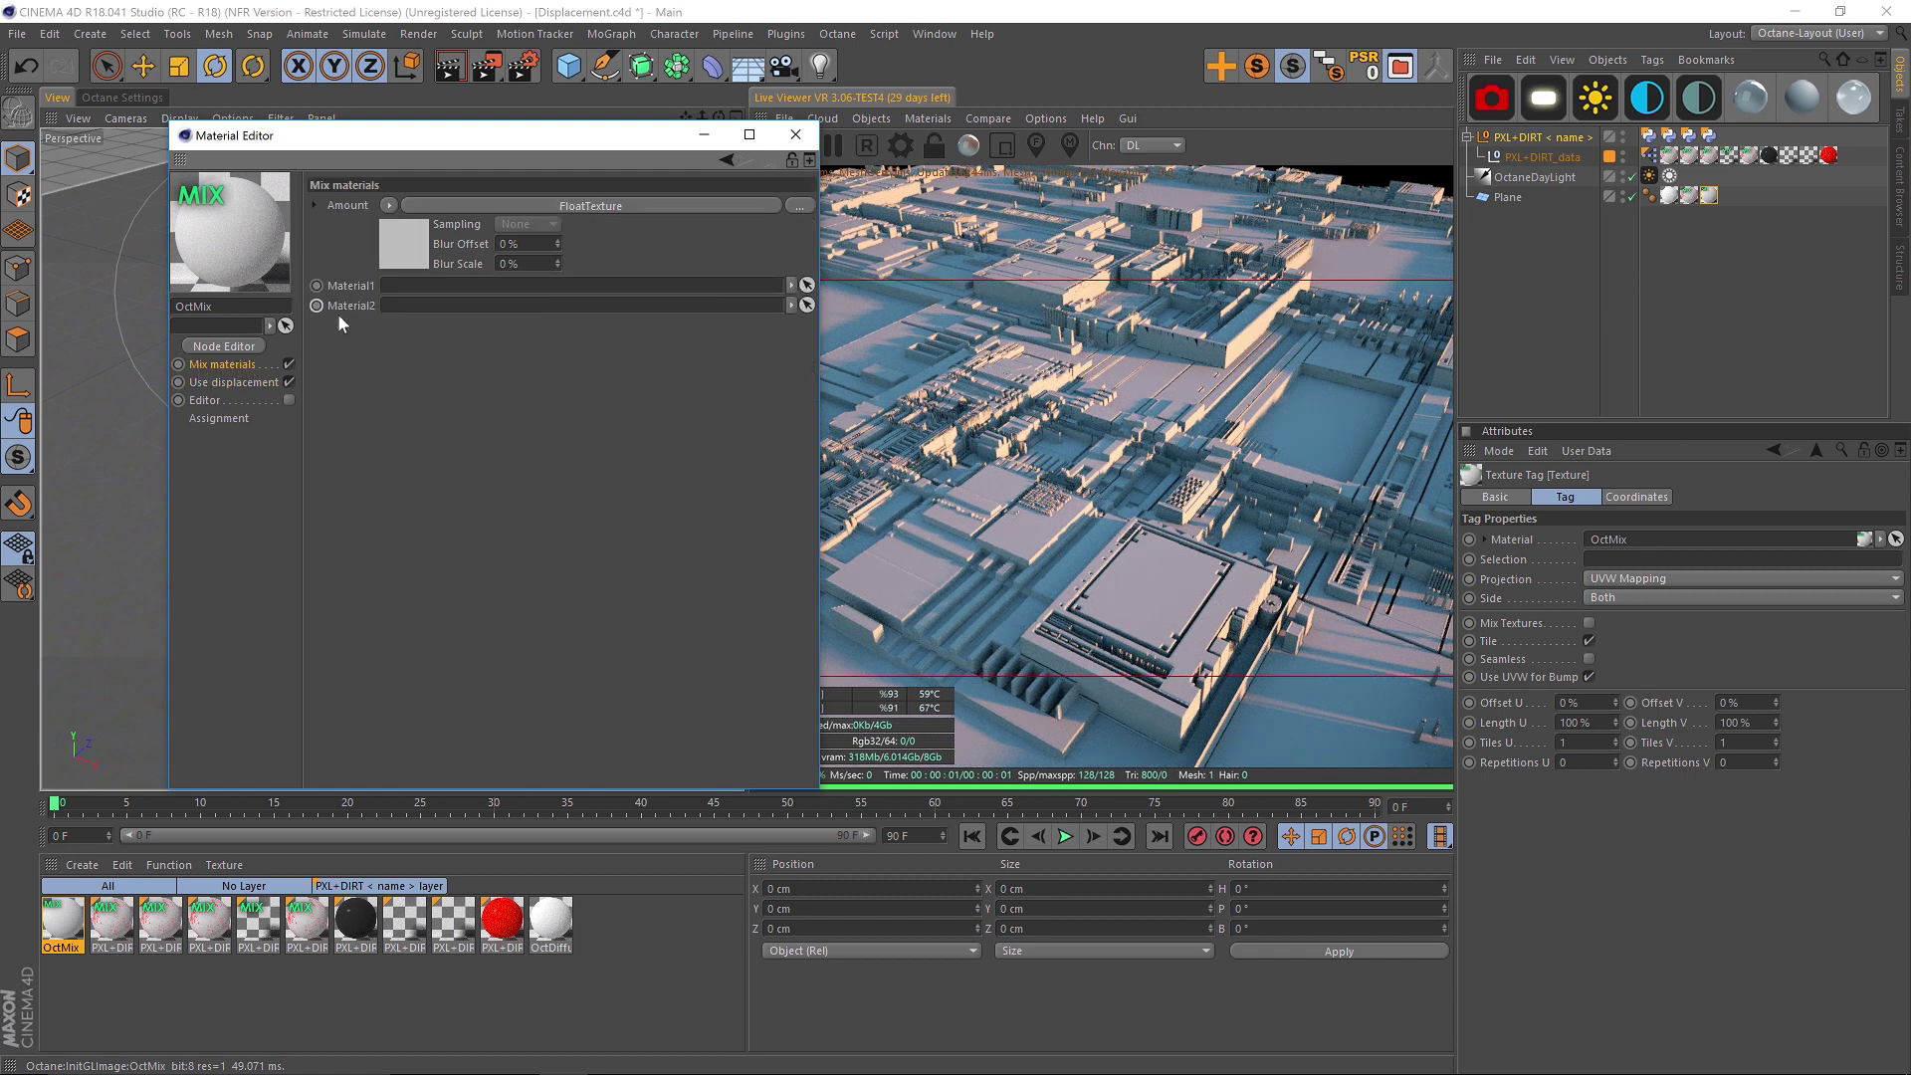
pyautogui.click(372, 284)
pyautogui.moveTo(110, 920); pyautogui.dragTo(421, 288)
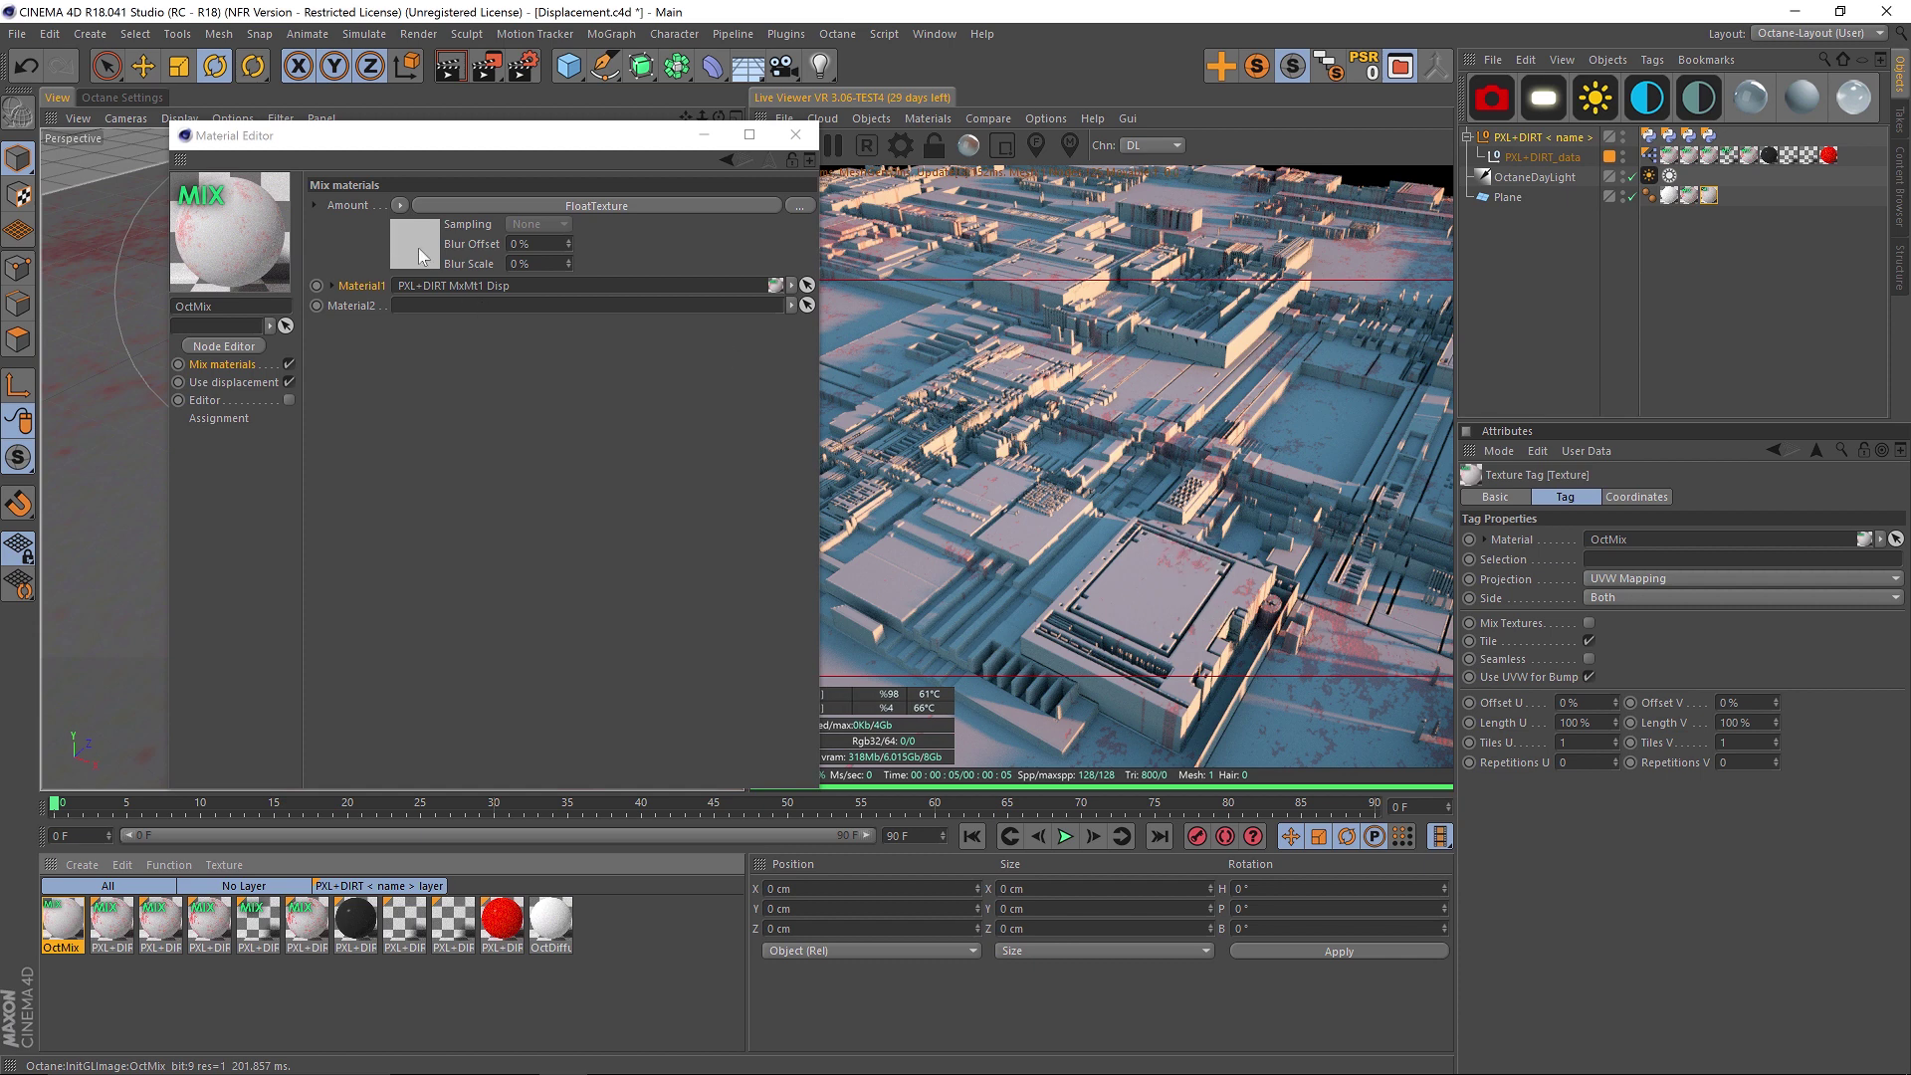
pyautogui.click(400, 205)
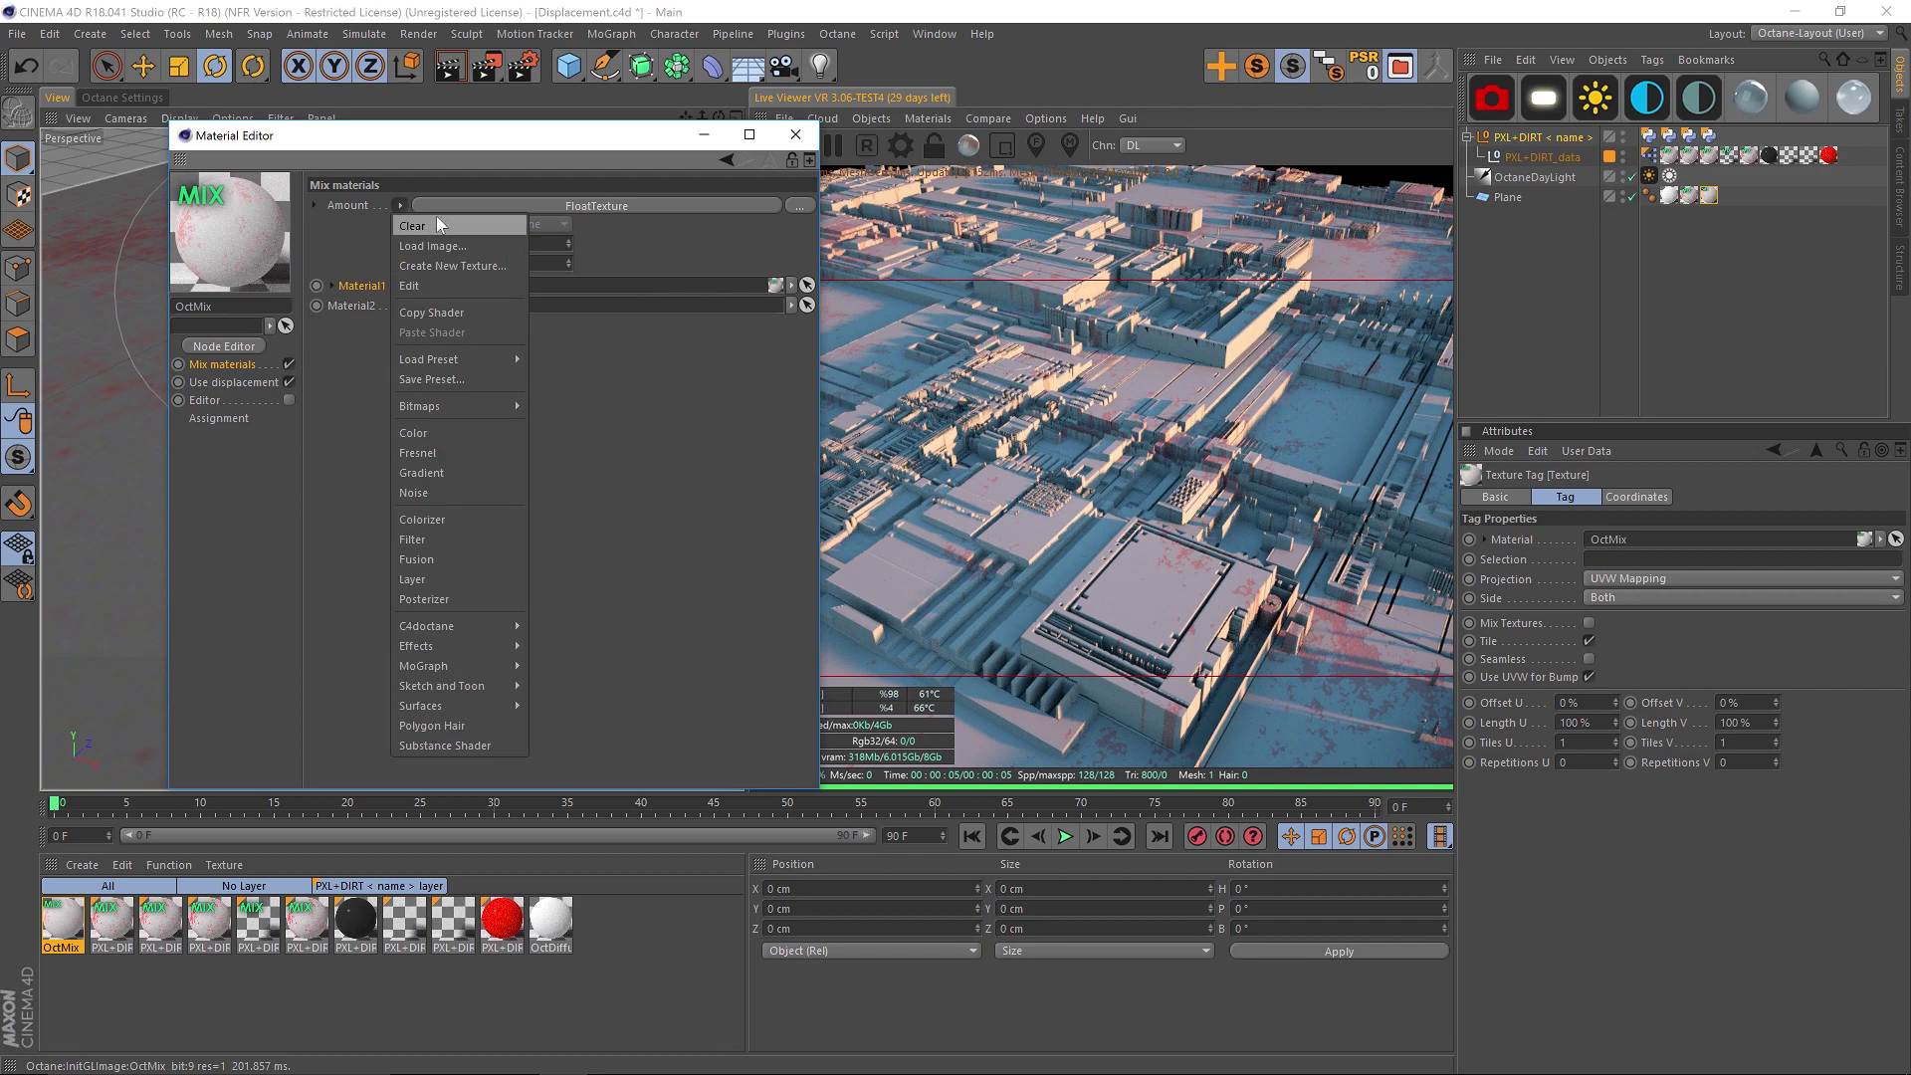
pyautogui.click(440, 225)
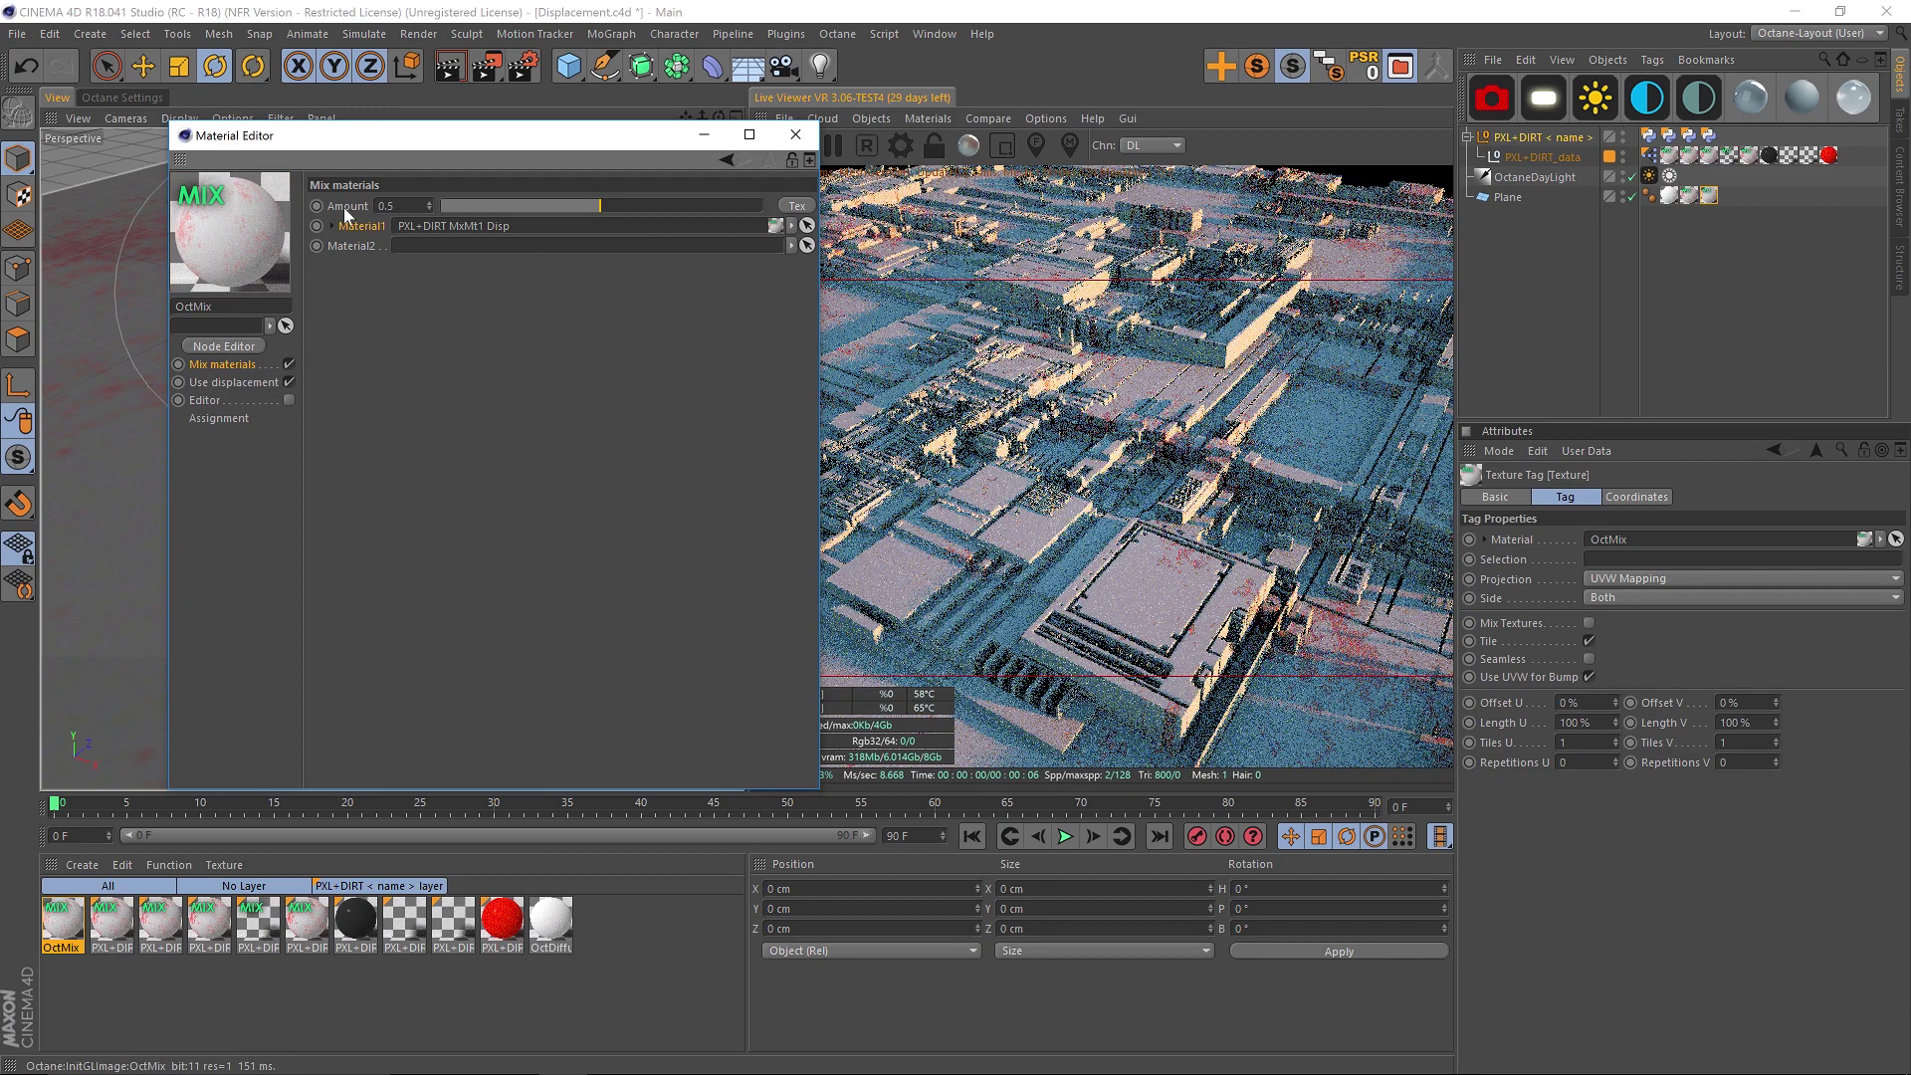
pyautogui.moveTo(600, 203); pyautogui.dragTo(848, 203)
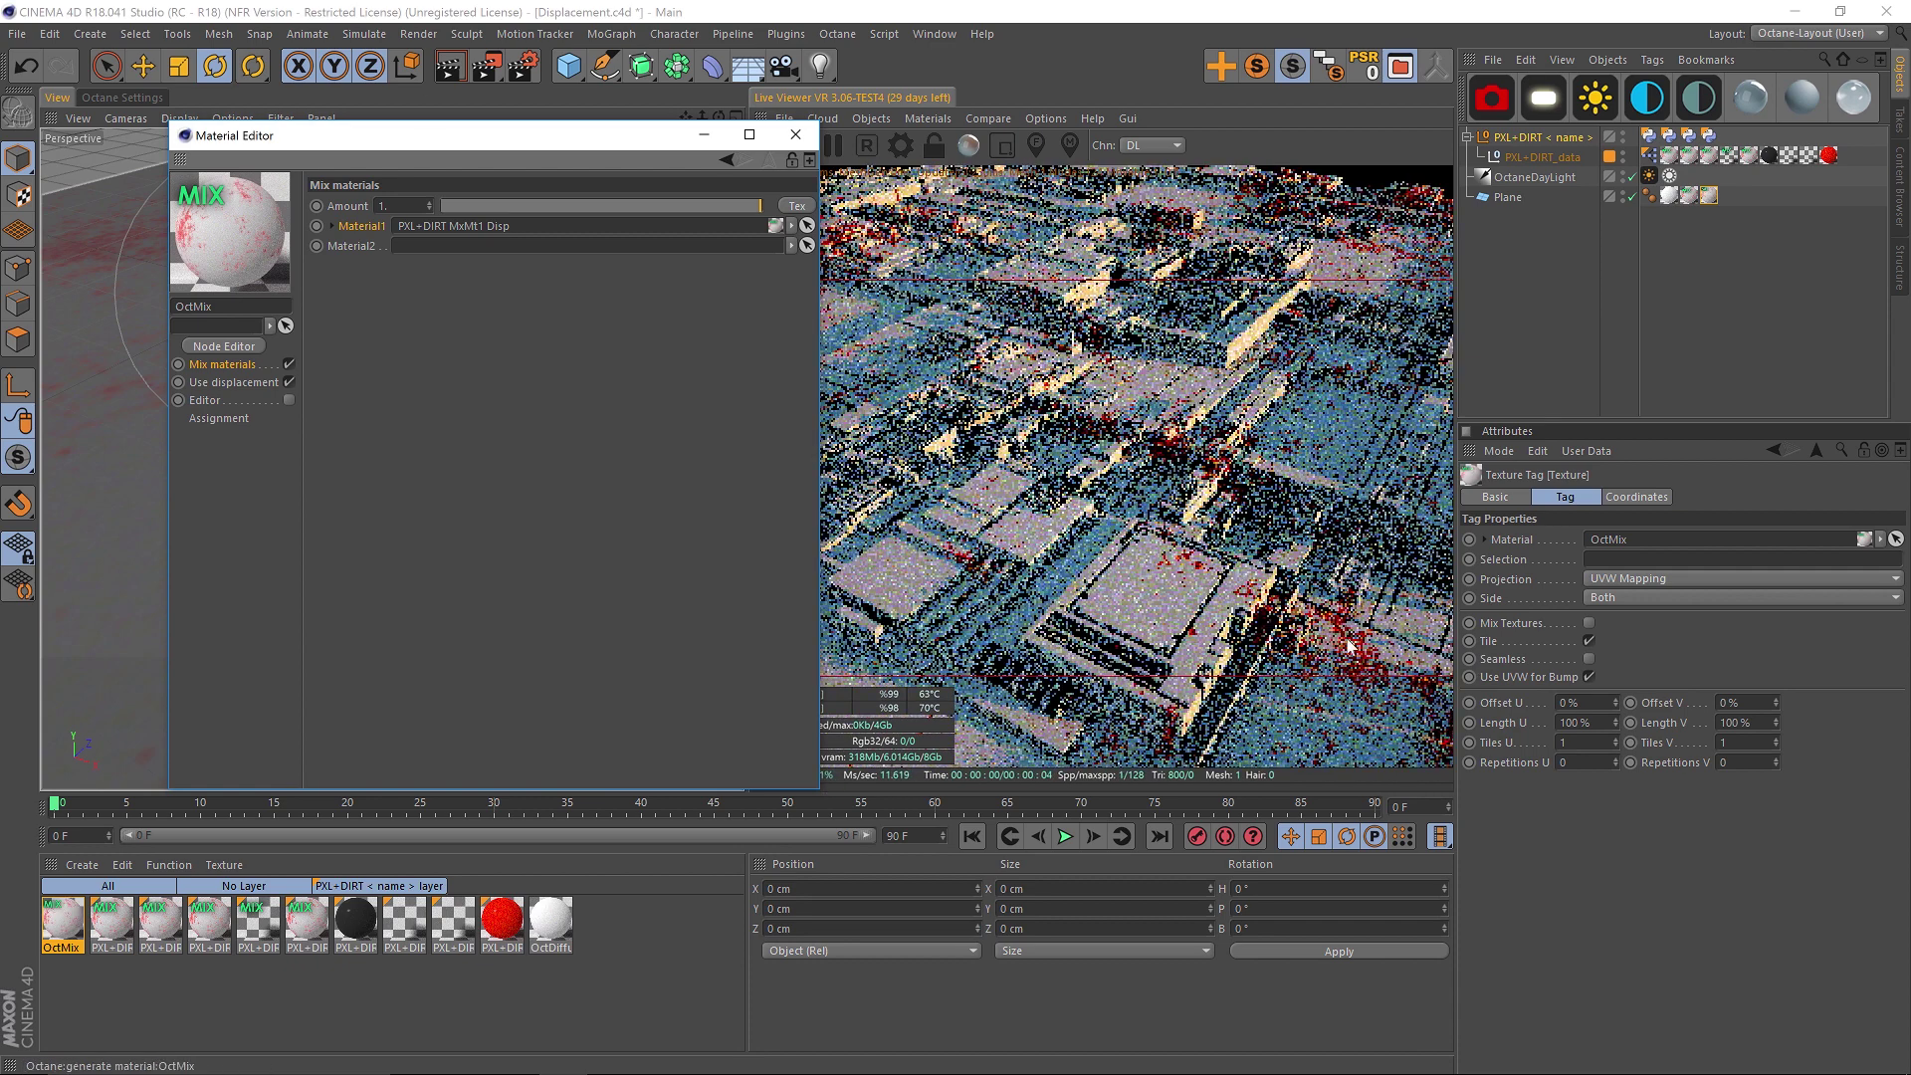
pyautogui.click(795, 135)
# - On the PXL+DIRT object, set Low Coat Saturation to 3 and tick the High Coat layer
pyautogui.click(1540, 137)
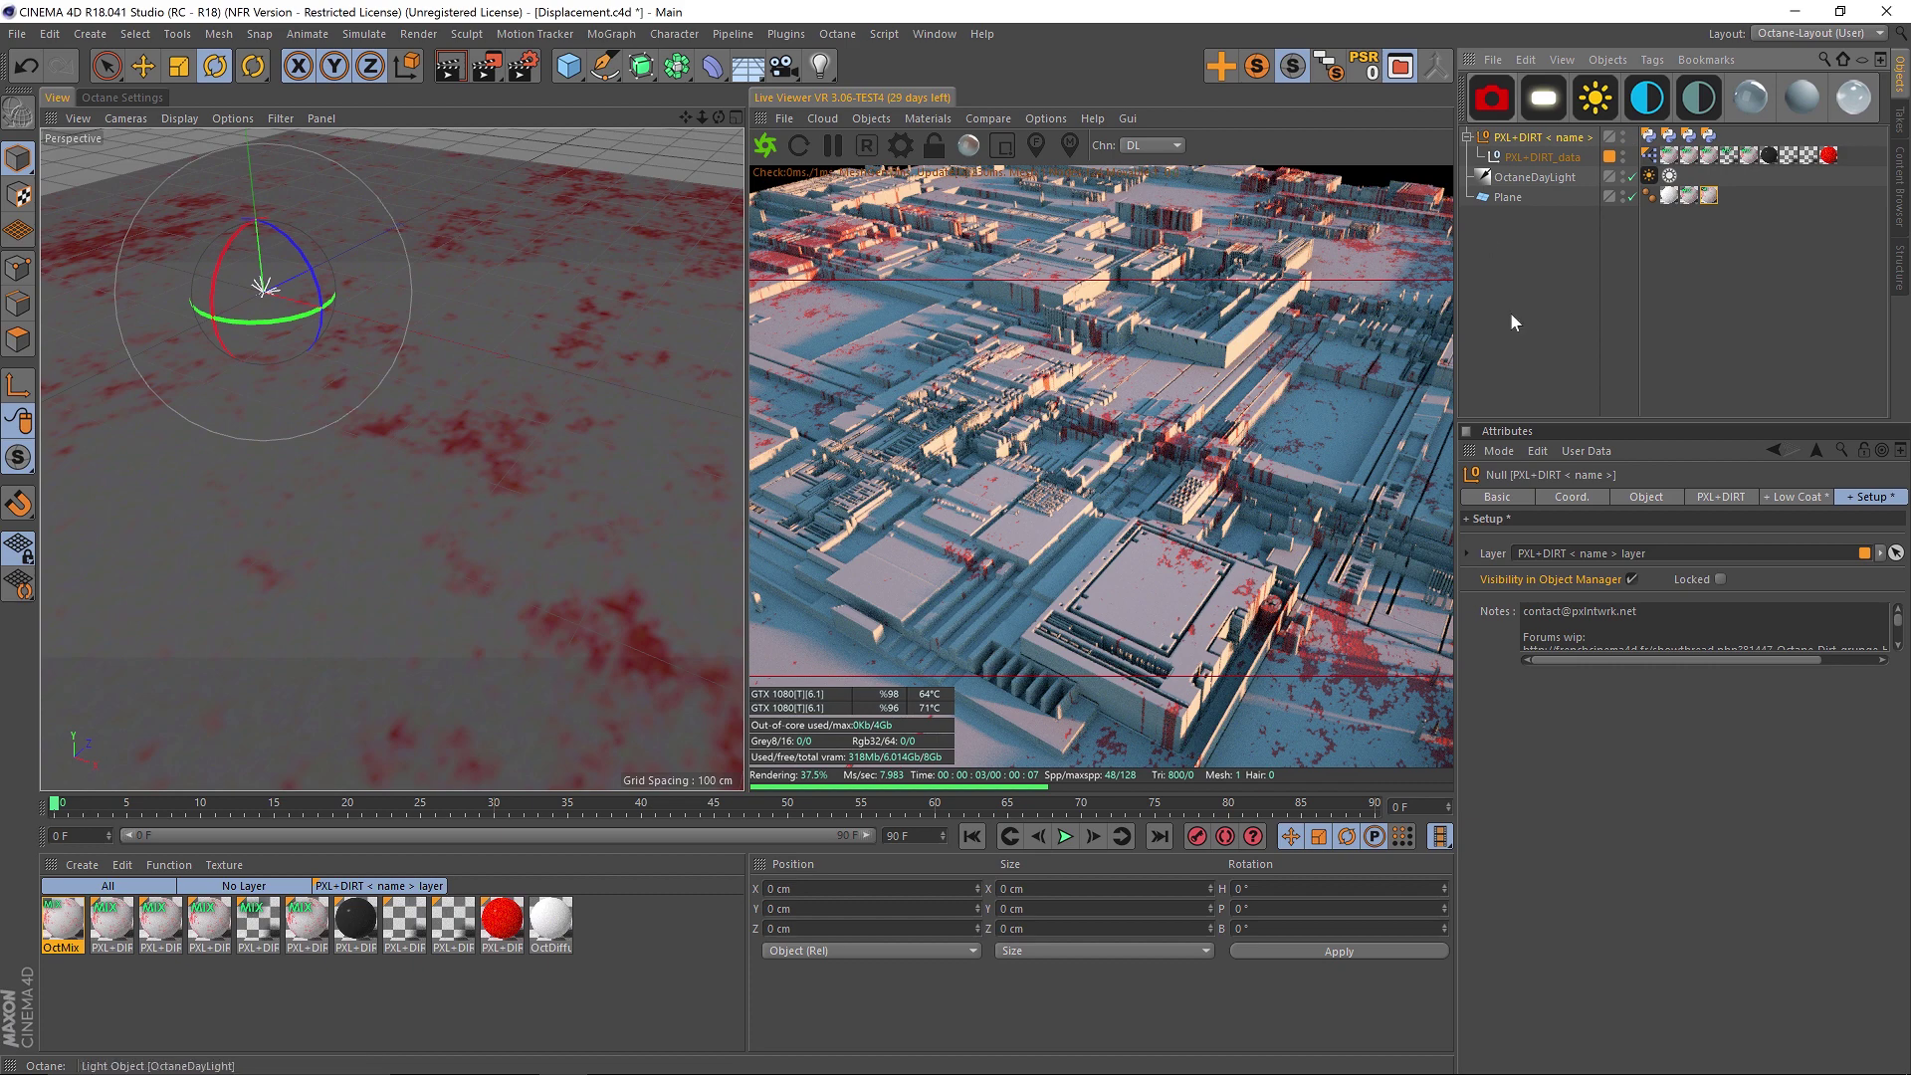
pyautogui.click(1721, 497)
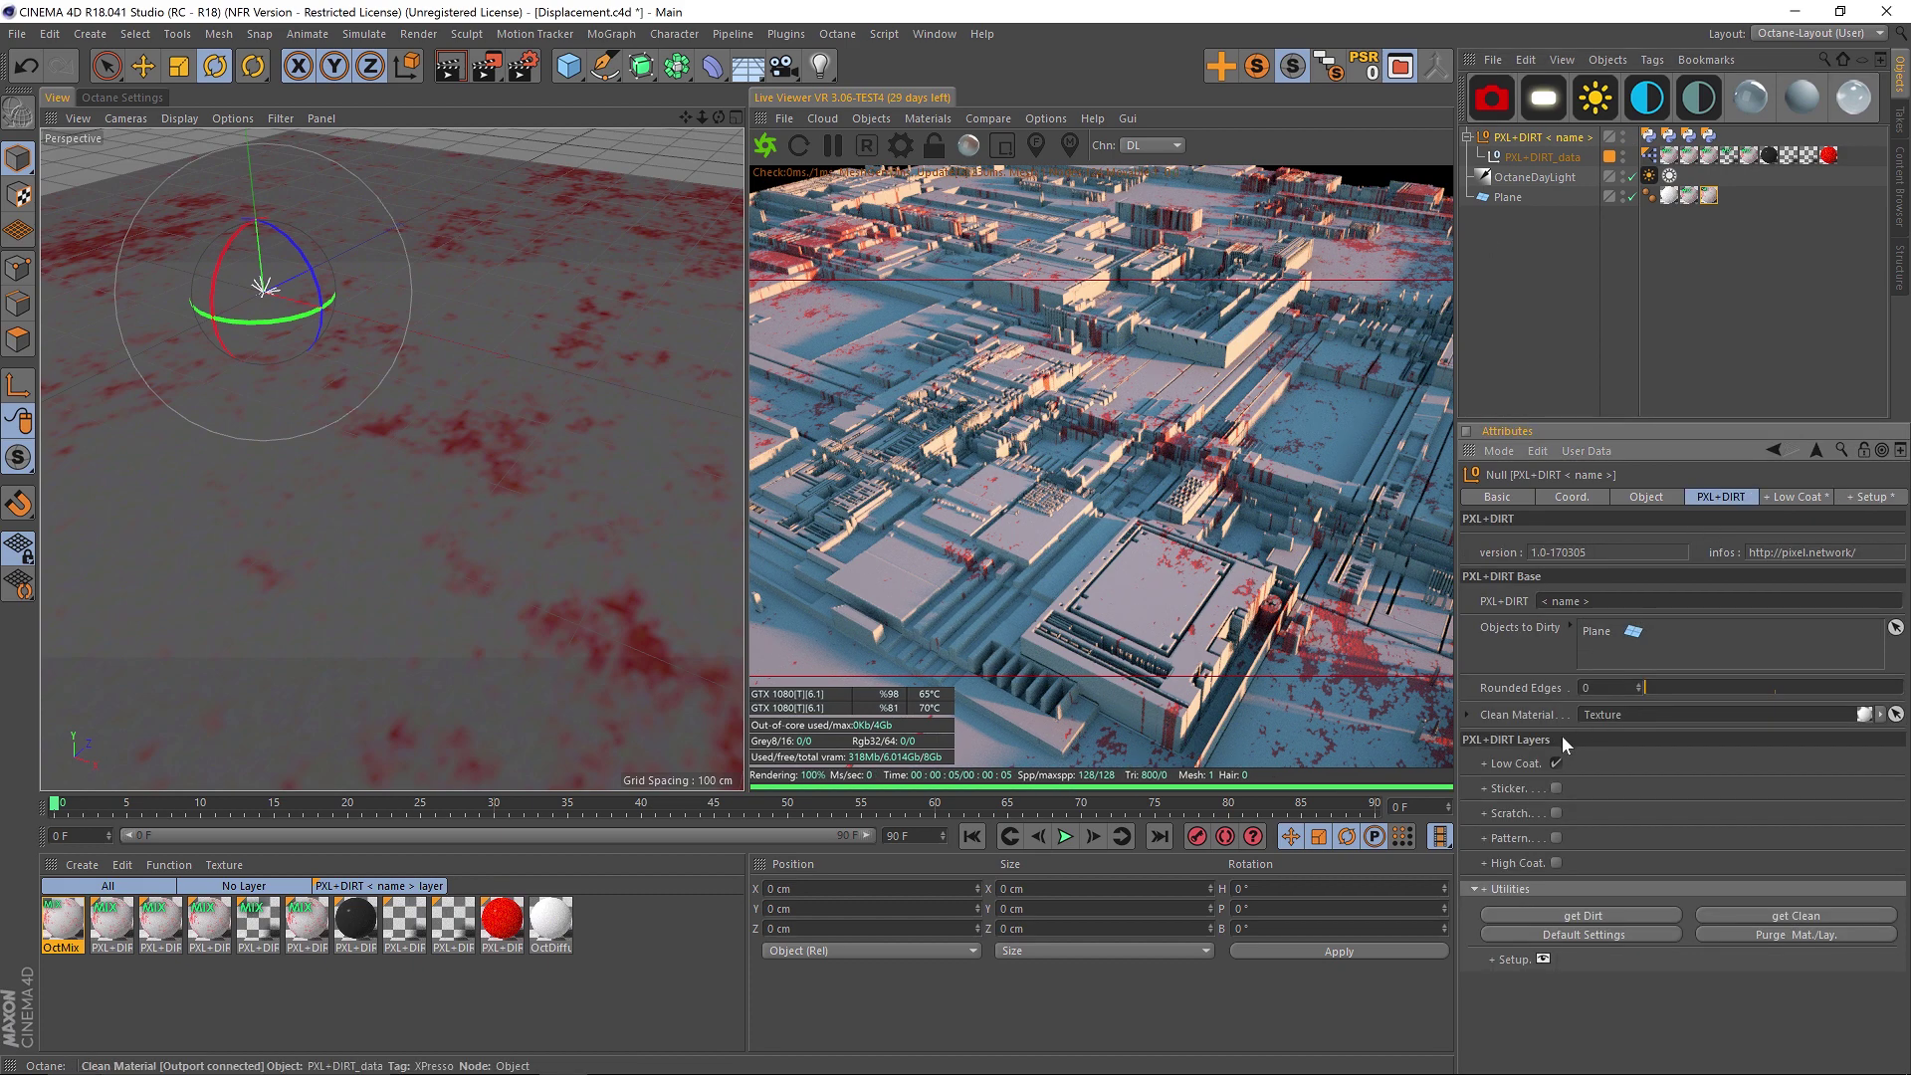
pyautogui.click(1797, 497)
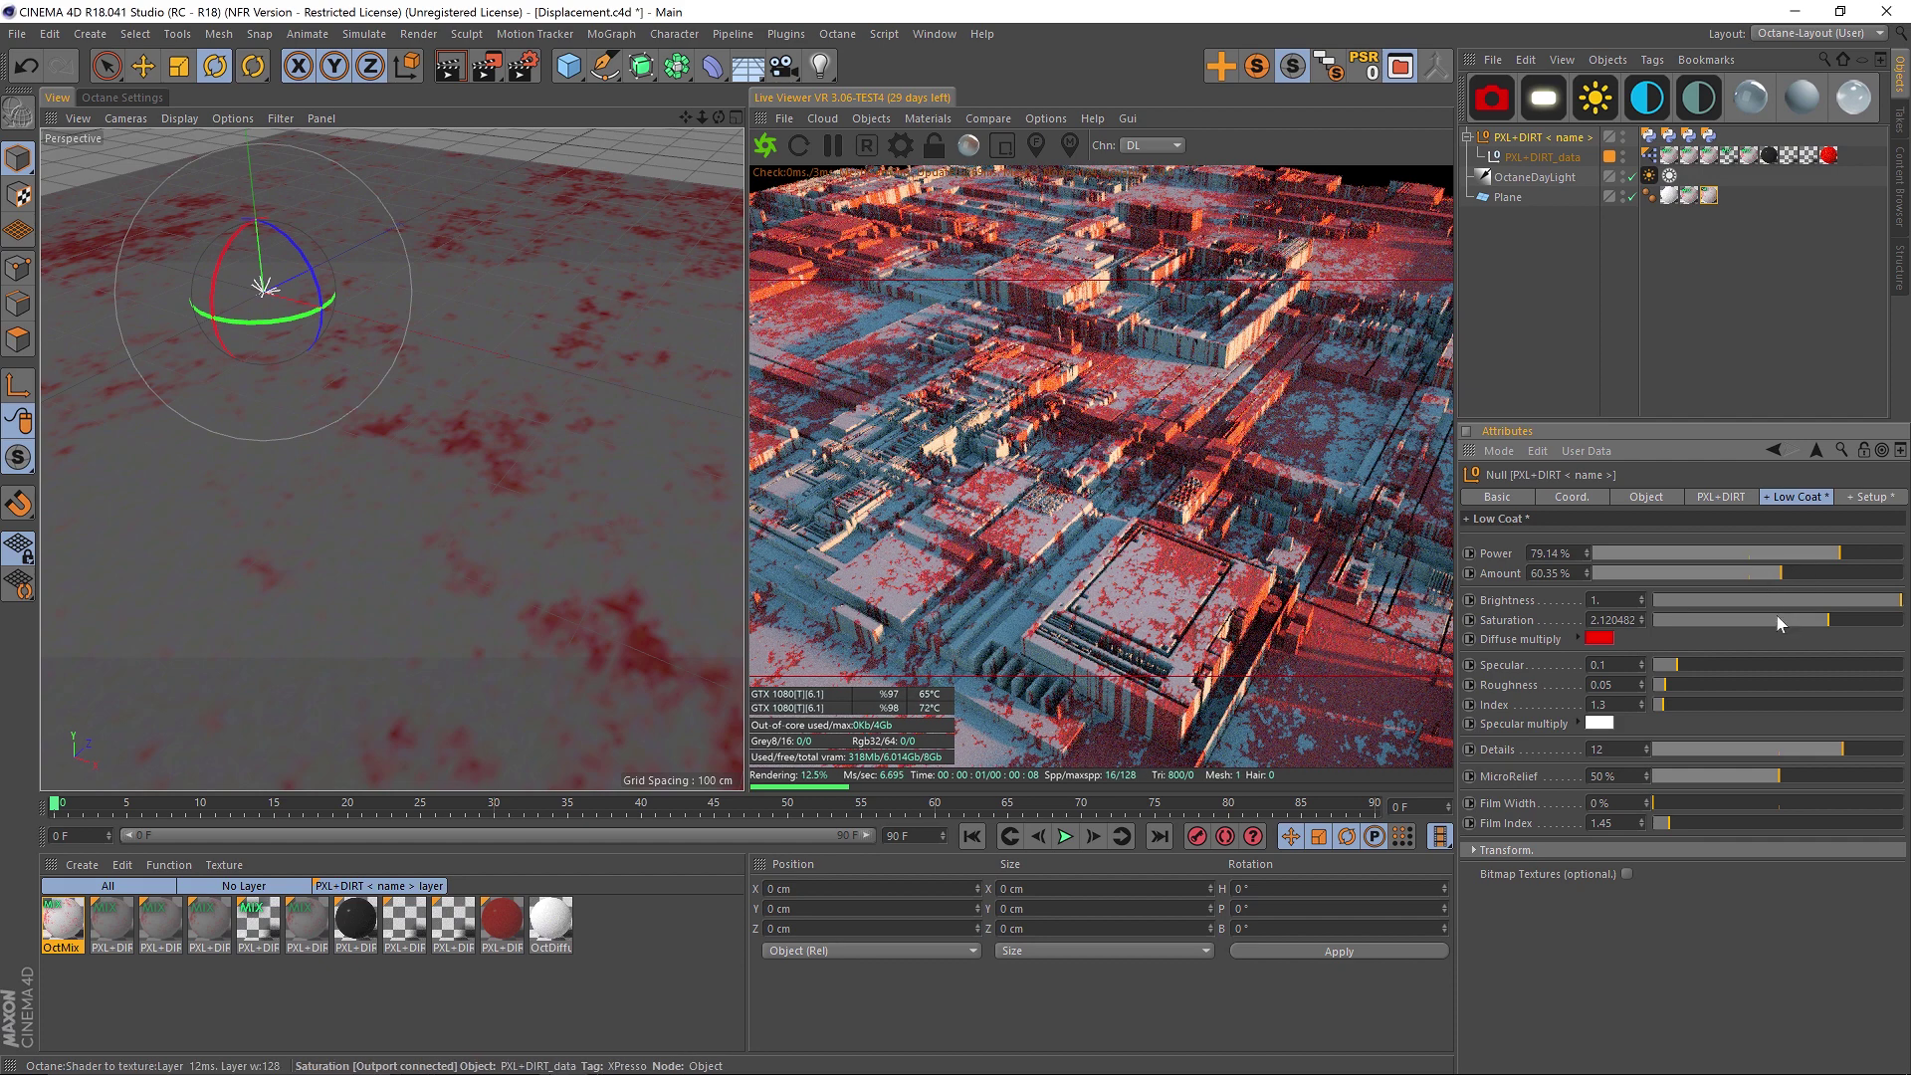
pyautogui.moveTo(1807, 619); pyautogui.dragTo(1901, 620)
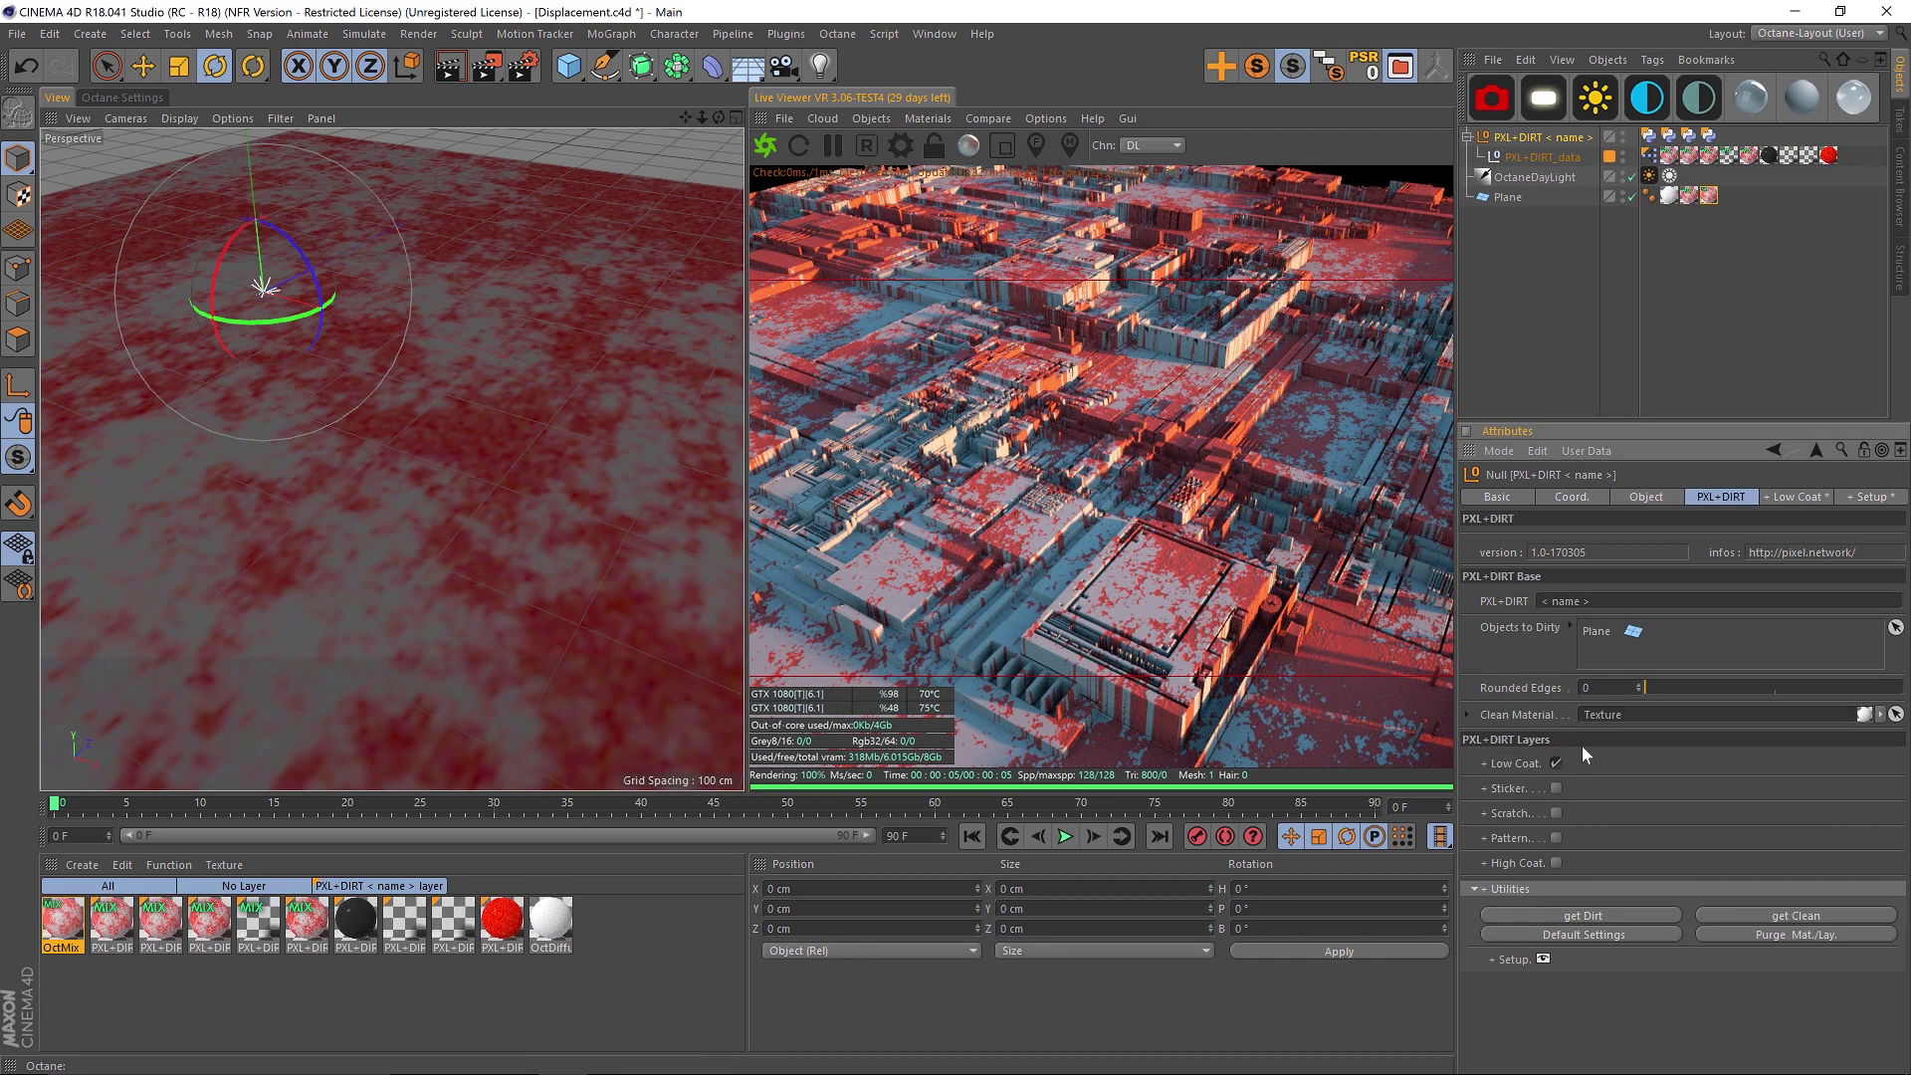
pyautogui.click(1556, 862)
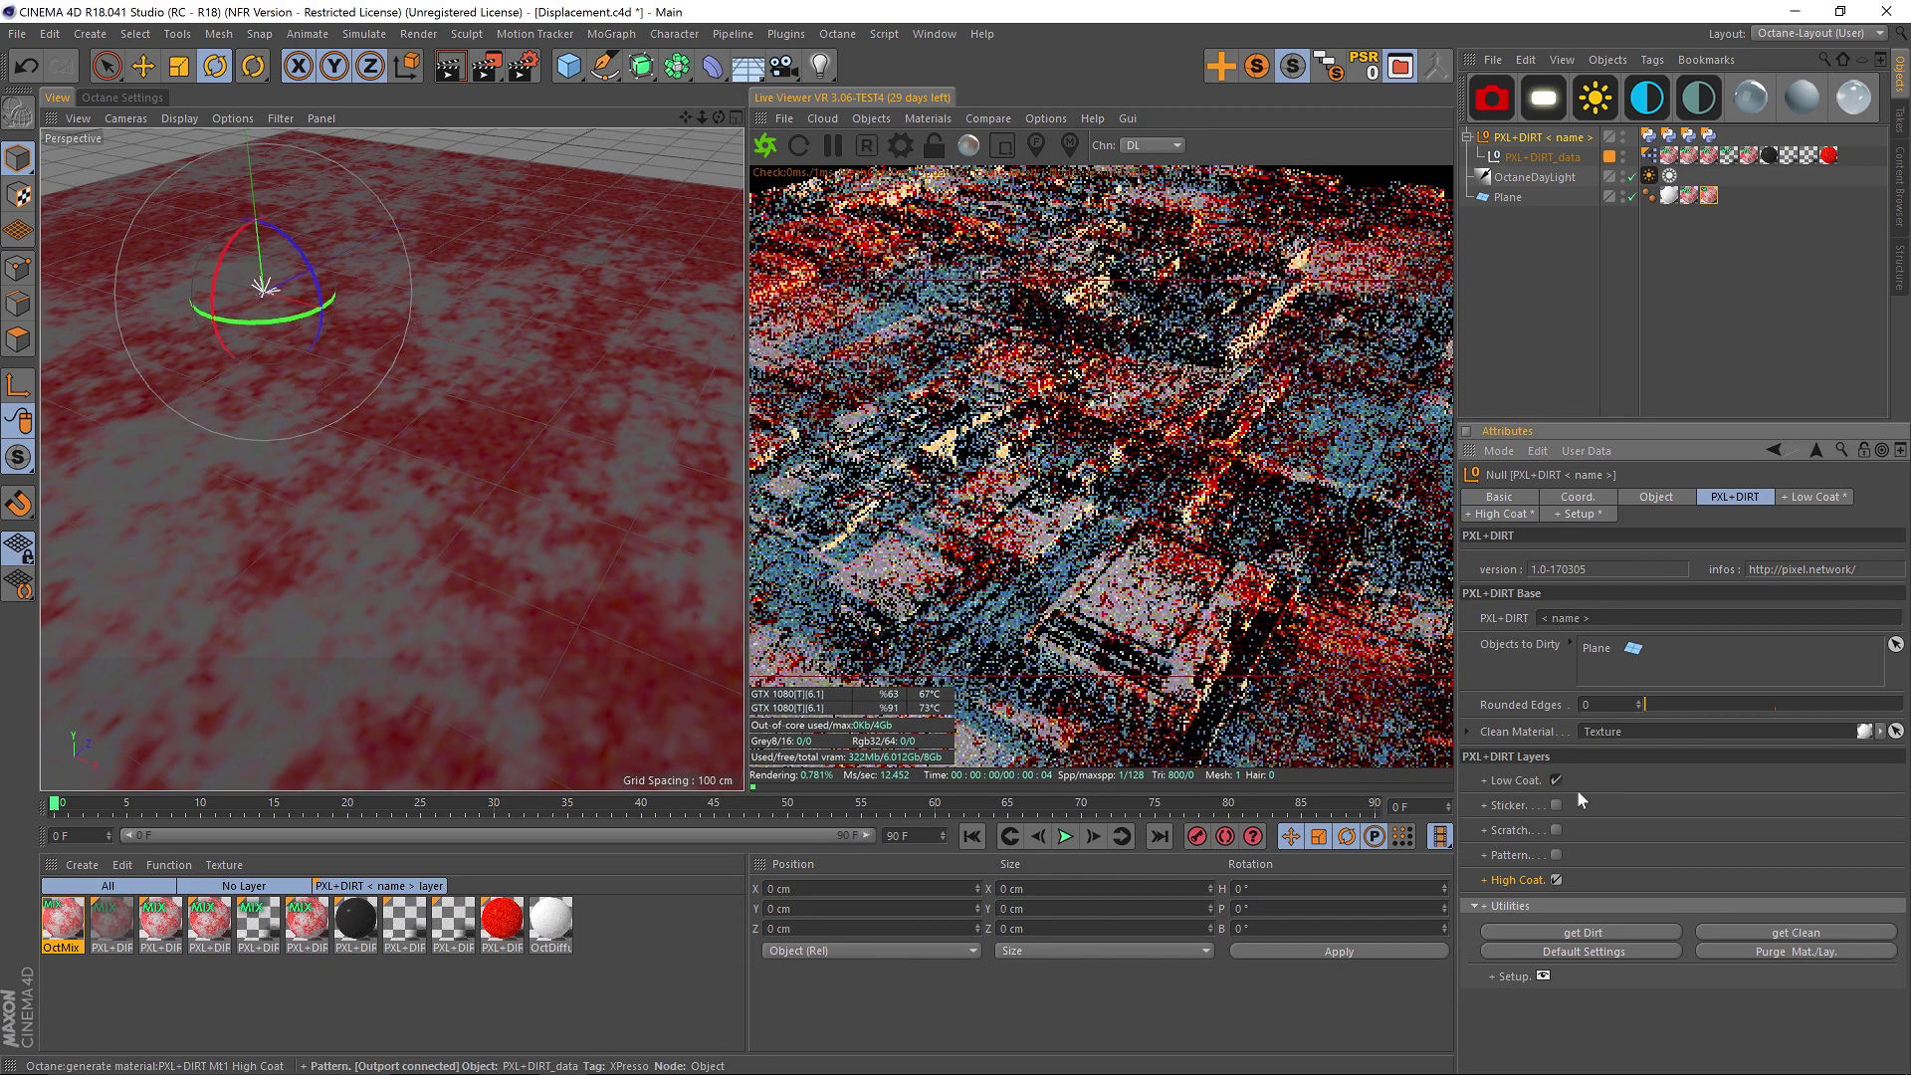
# - Set the High Coat Power to 100%
pyautogui.click(1503, 513)
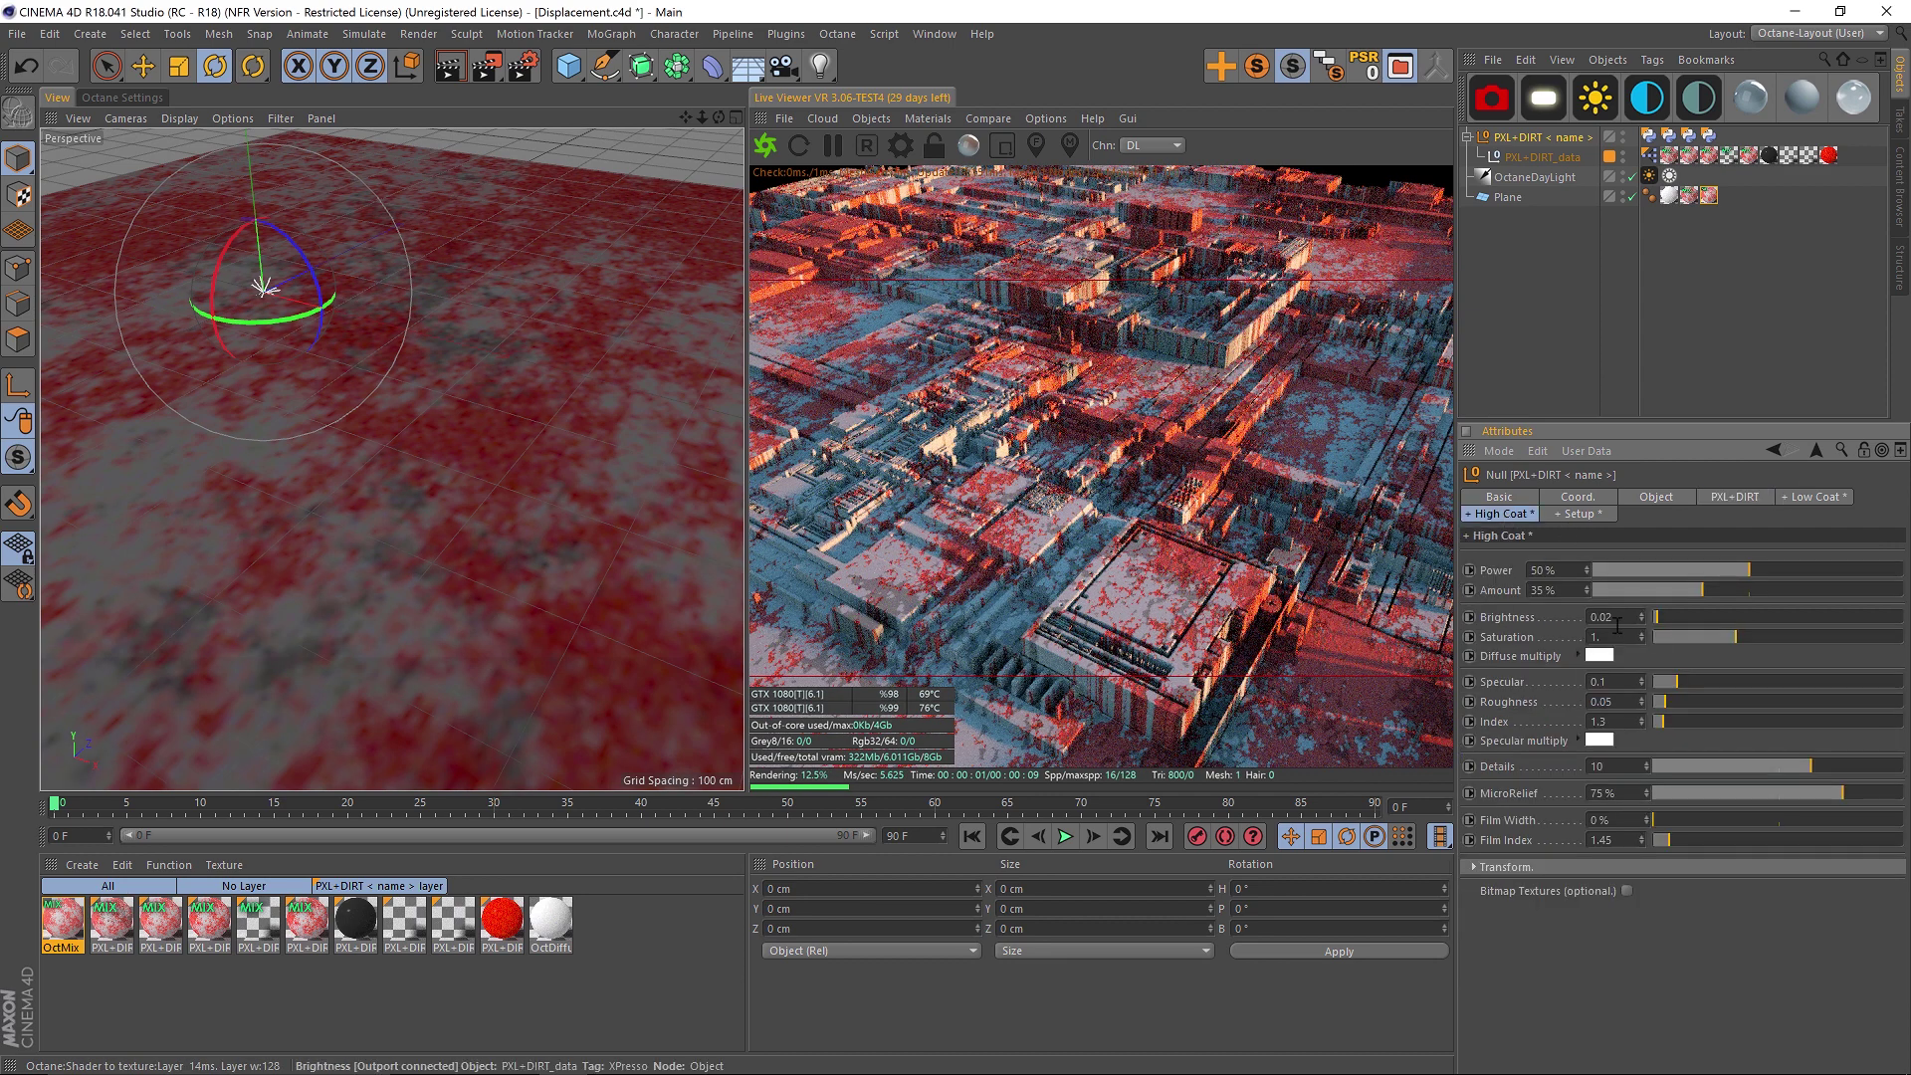
pyautogui.moveTo(1798, 568); pyautogui.dragTo(1832, 571)
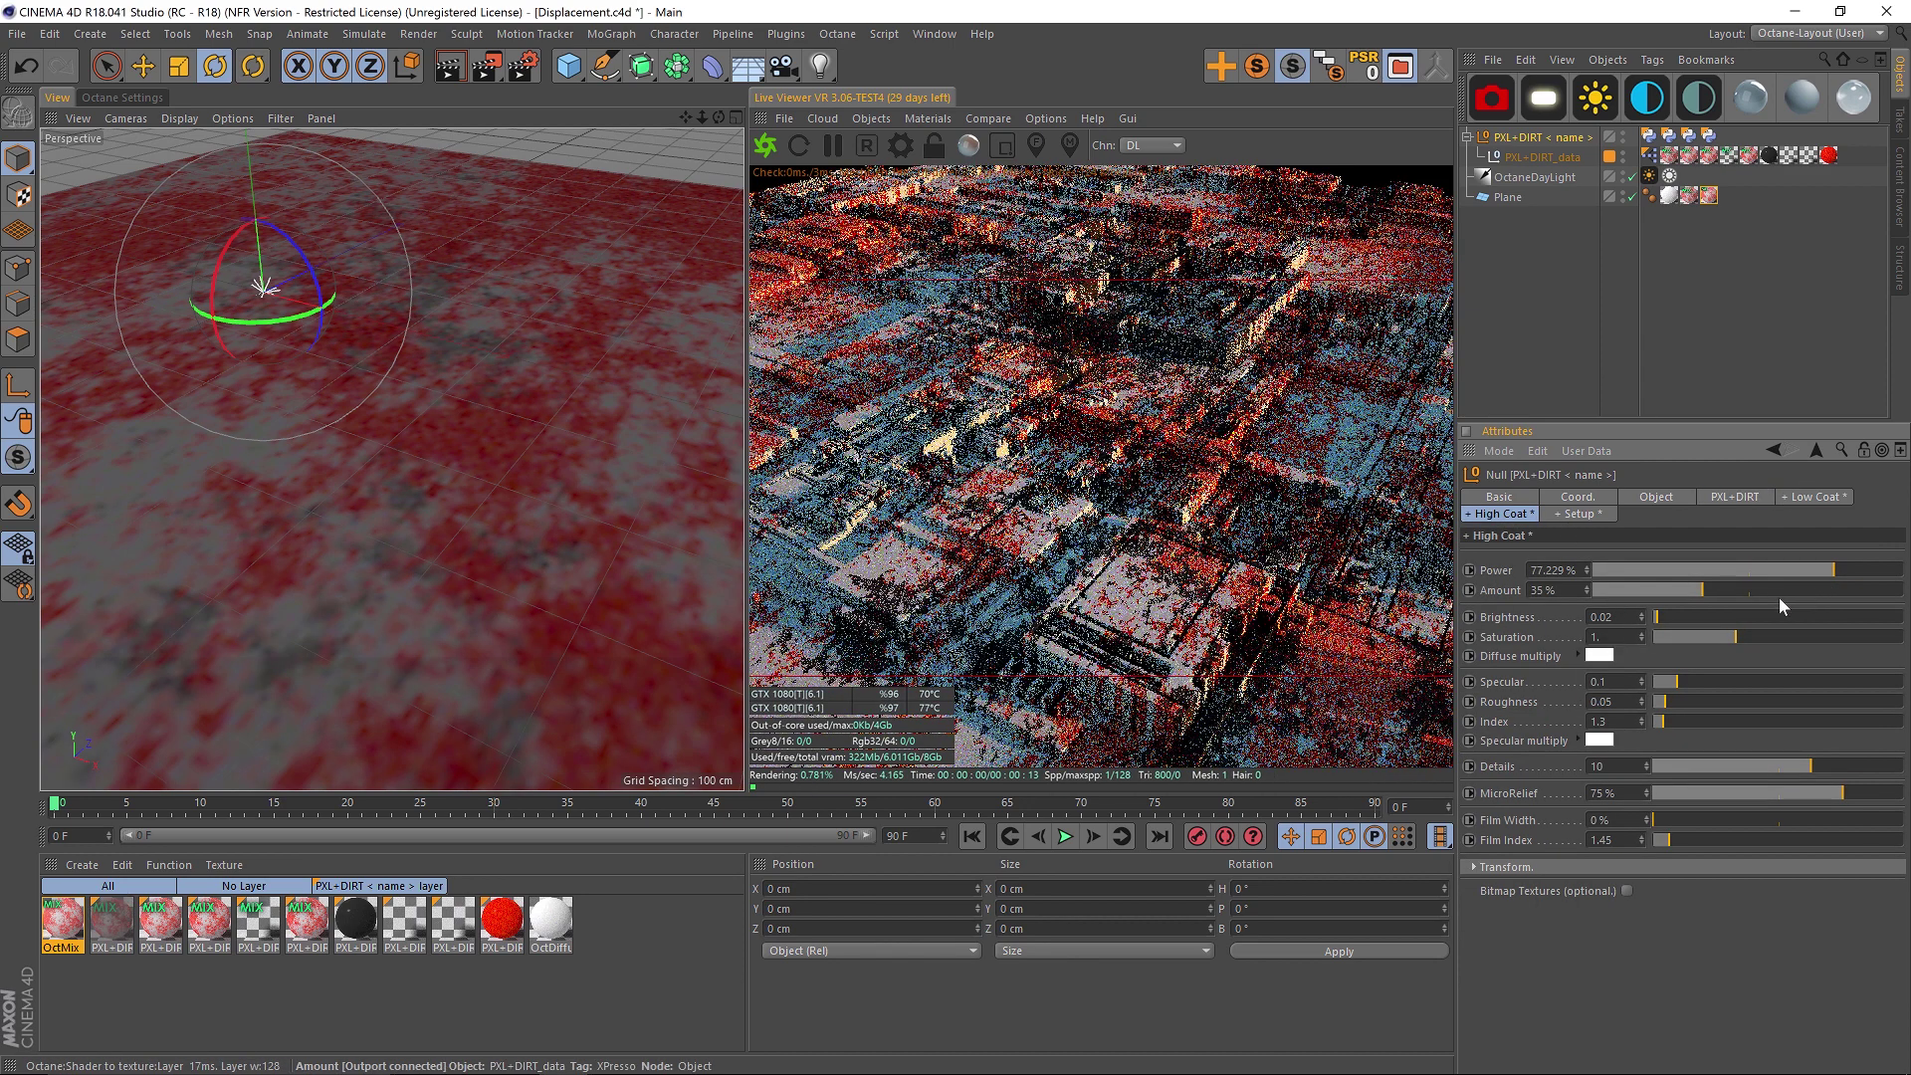
pyautogui.doubleClick(1552, 571)
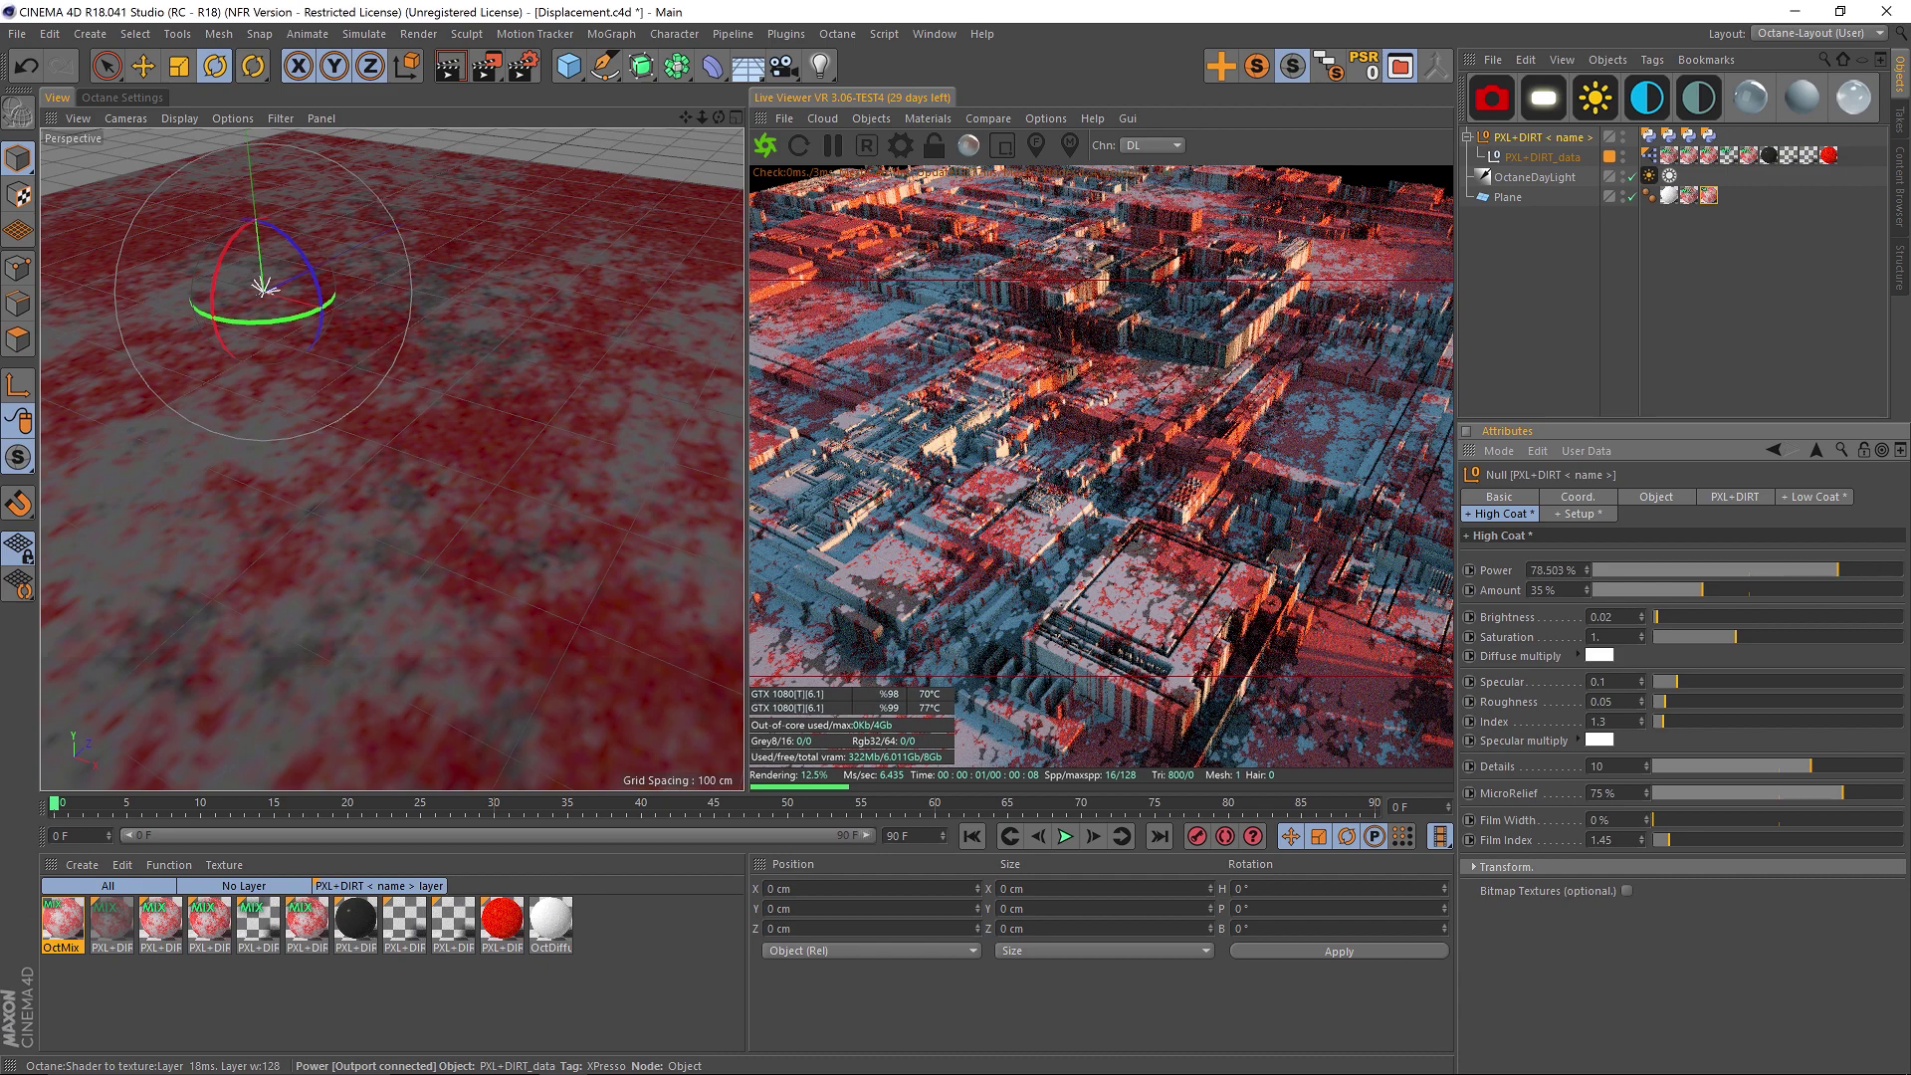
pyautogui.write('100')
pyautogui.press('Return')
# - Make the High Coat colour green with Brightness 1 and Amount about 25.318%
pyautogui.click(1596, 655)
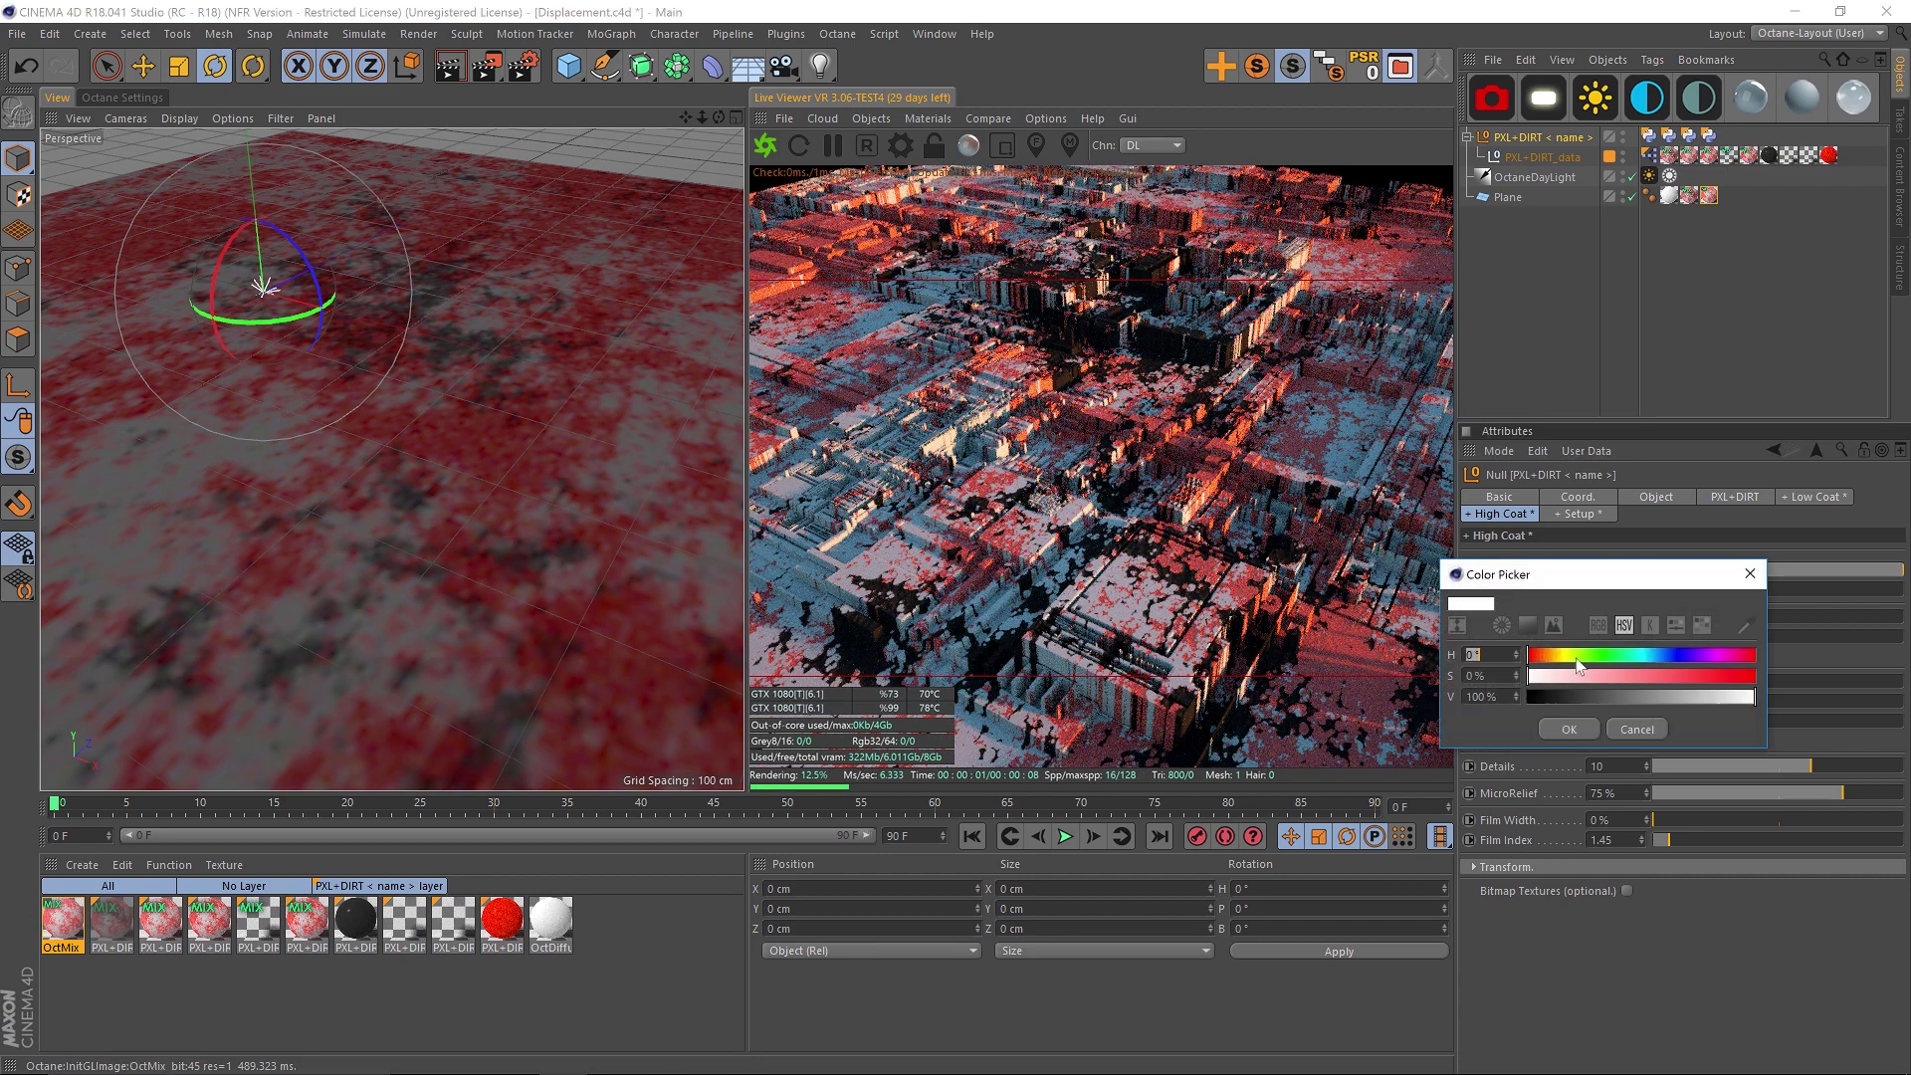
pyautogui.click(1594, 655)
pyautogui.click(1569, 729)
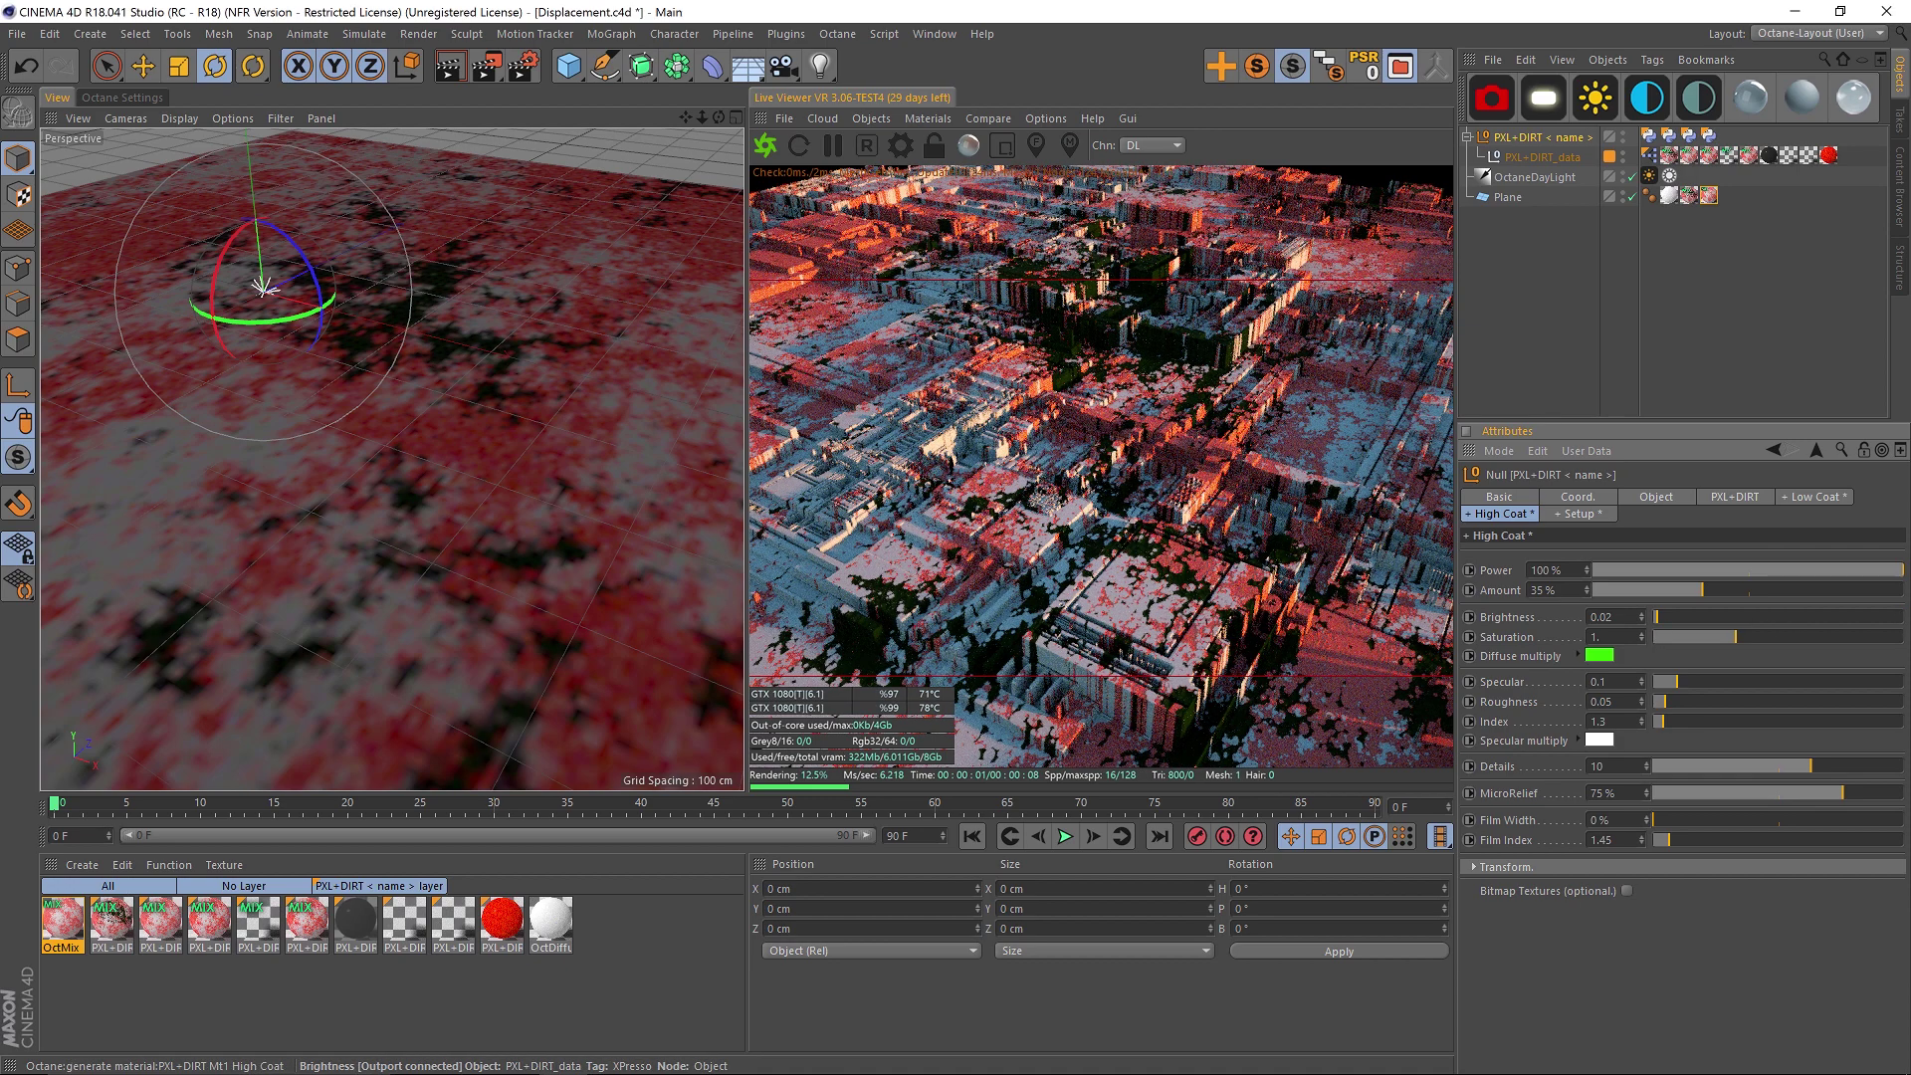
pyautogui.moveTo(1657, 617); pyautogui.dragTo(1903, 618)
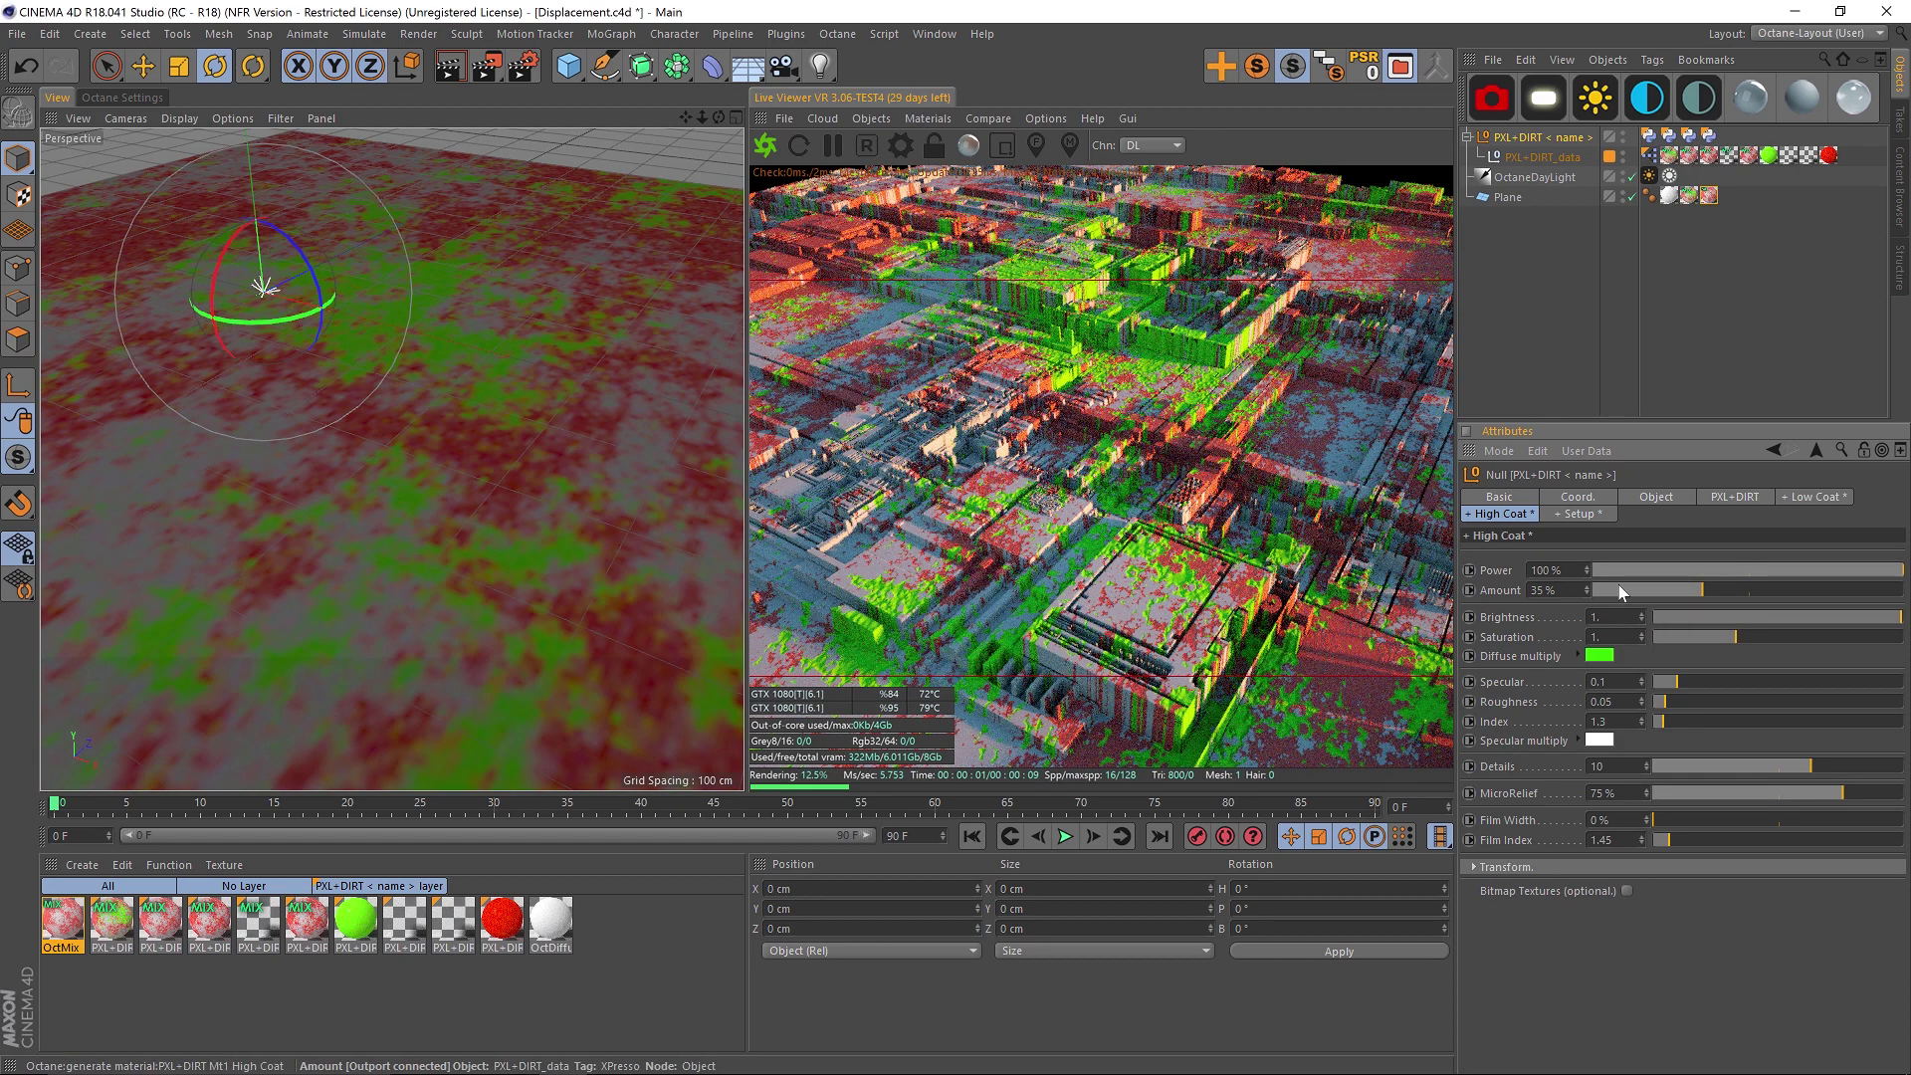
pyautogui.moveTo(1701, 592); pyautogui.dragTo(1671, 591)
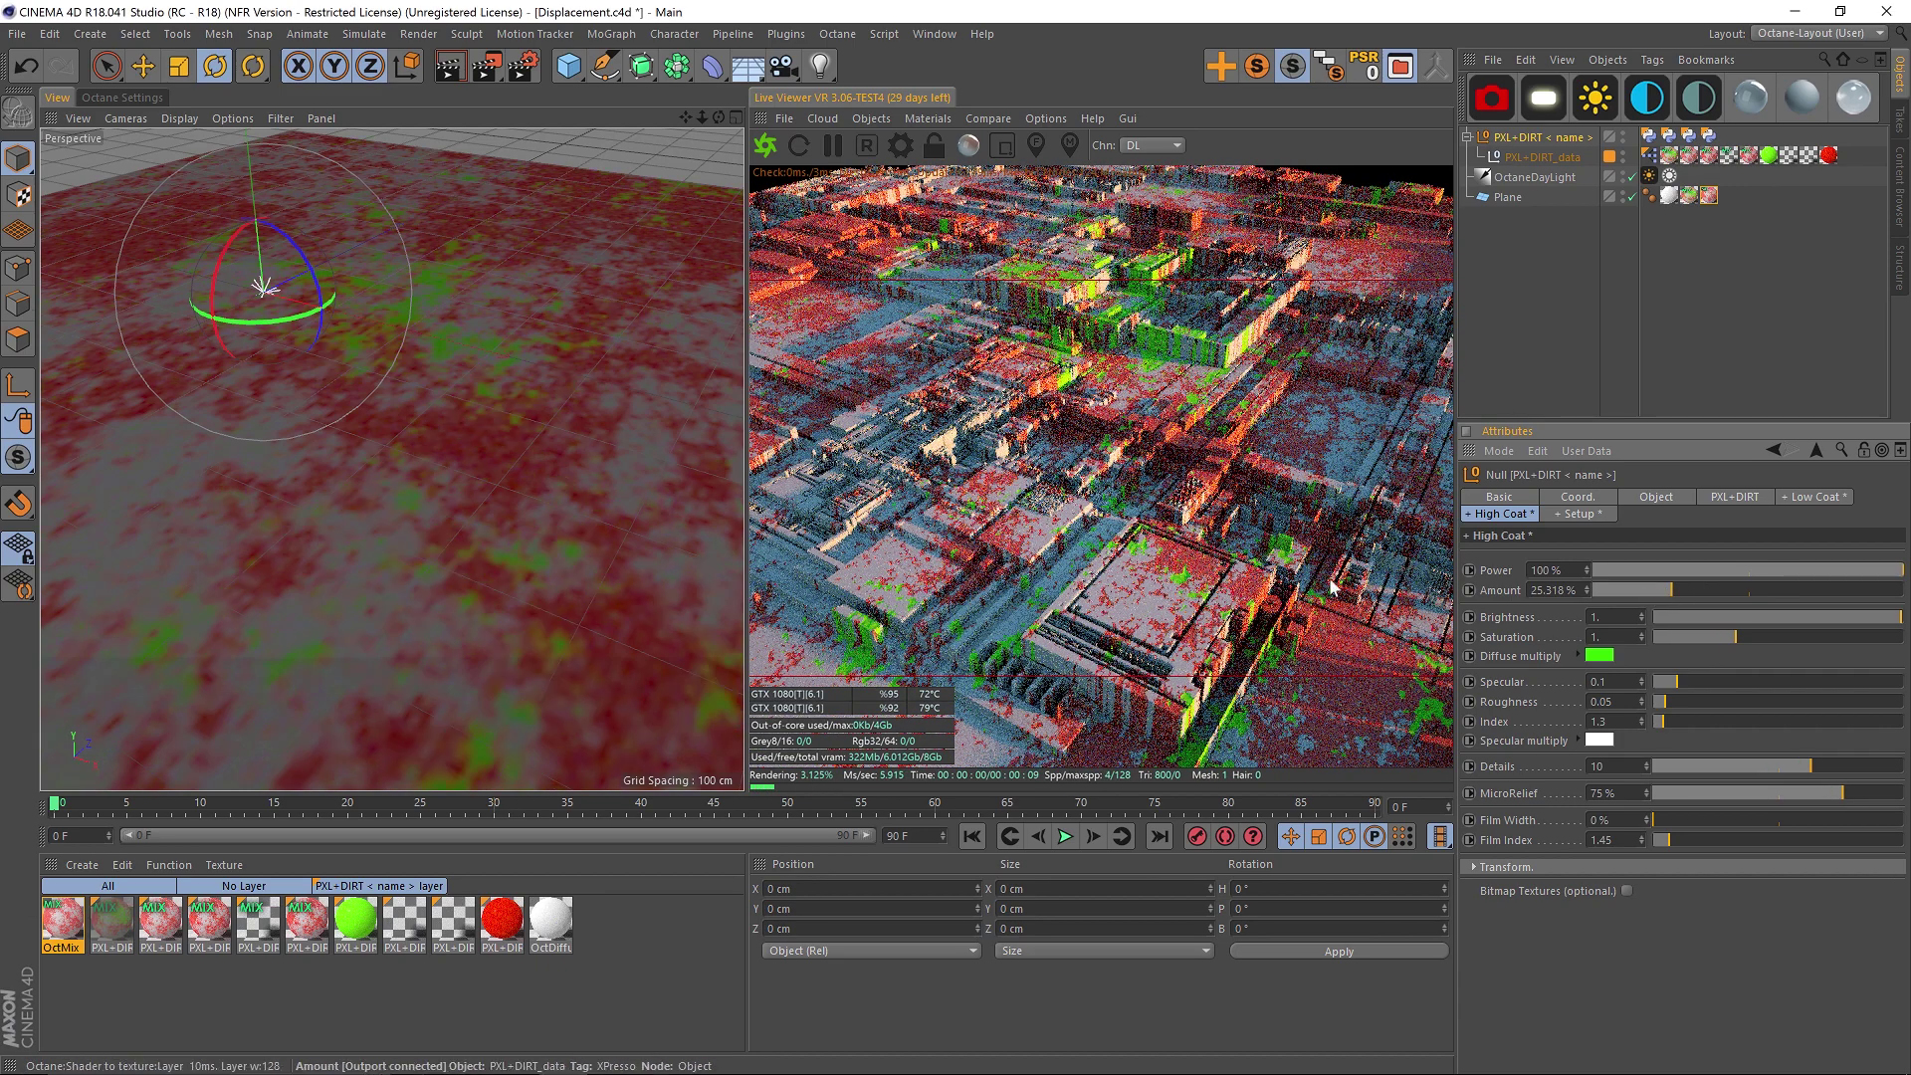